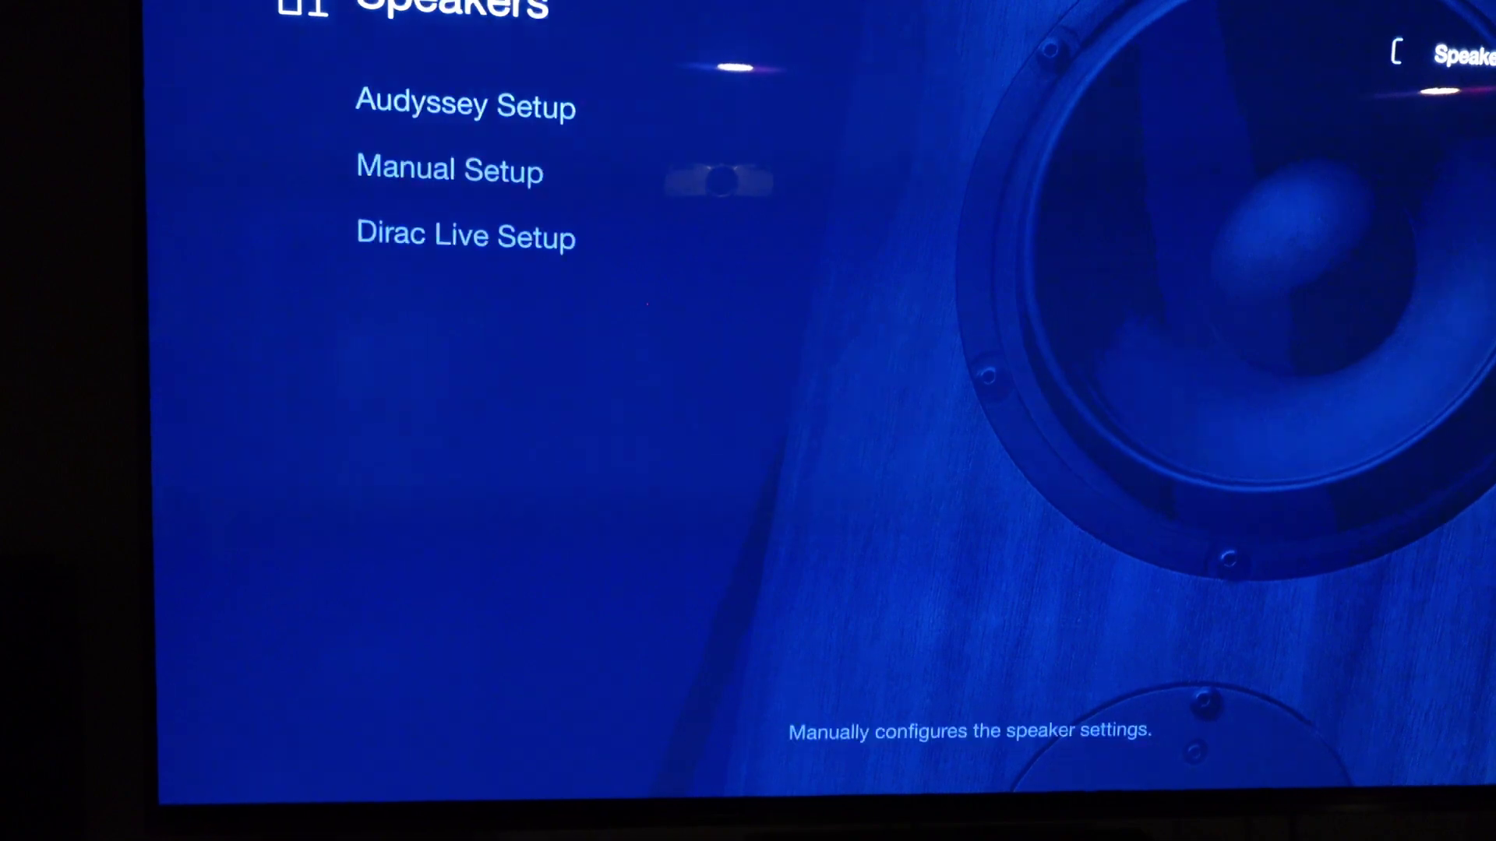
- Select Speaker Preset 1 as the active speaker preset in the receiver's manual speaker setup
{"action": "key", "text": "Down"}
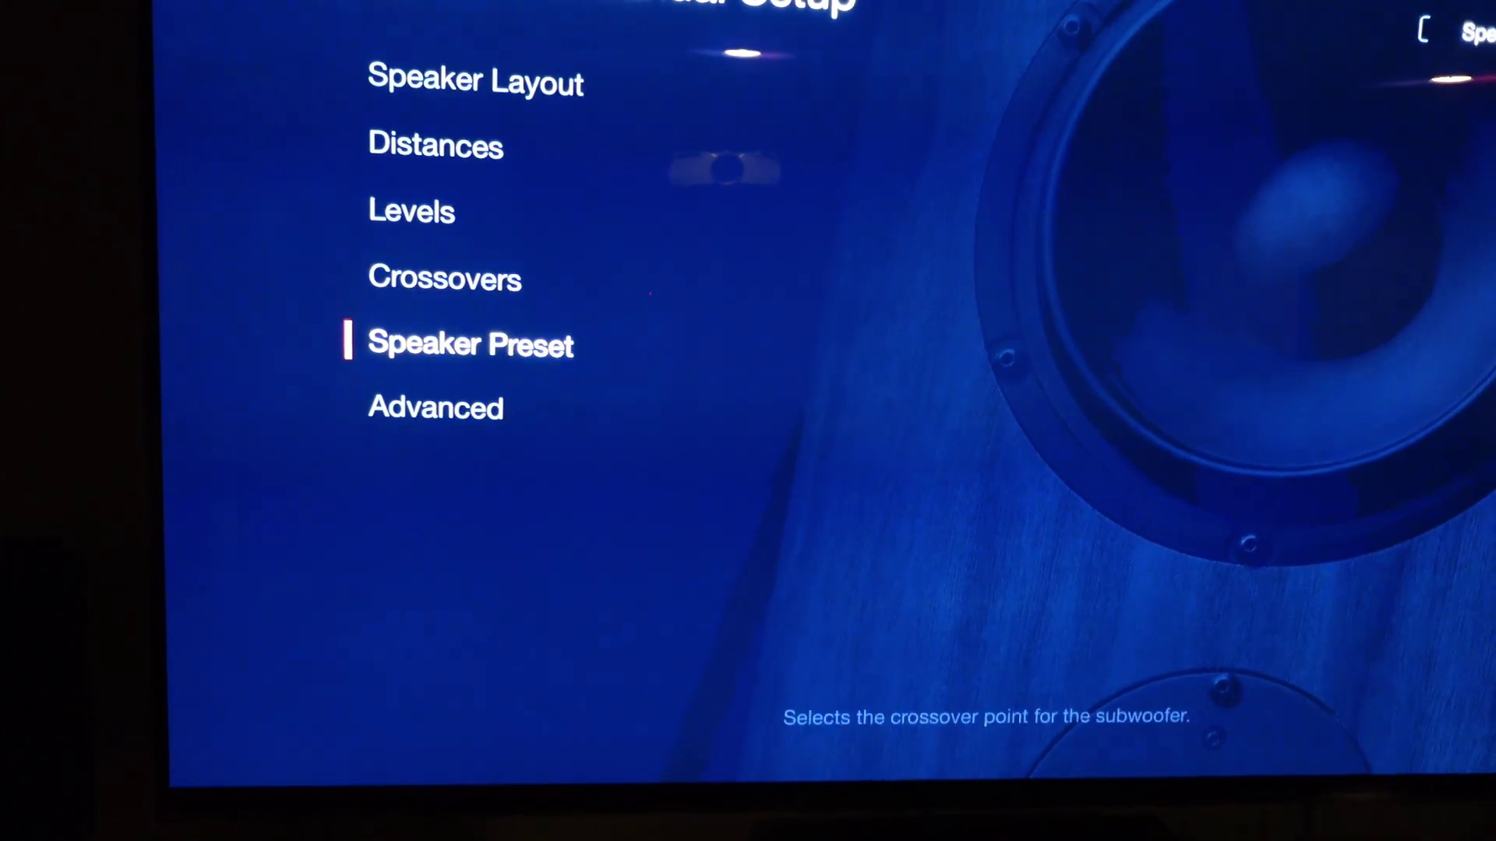
{"action": "key", "text": "Return"}
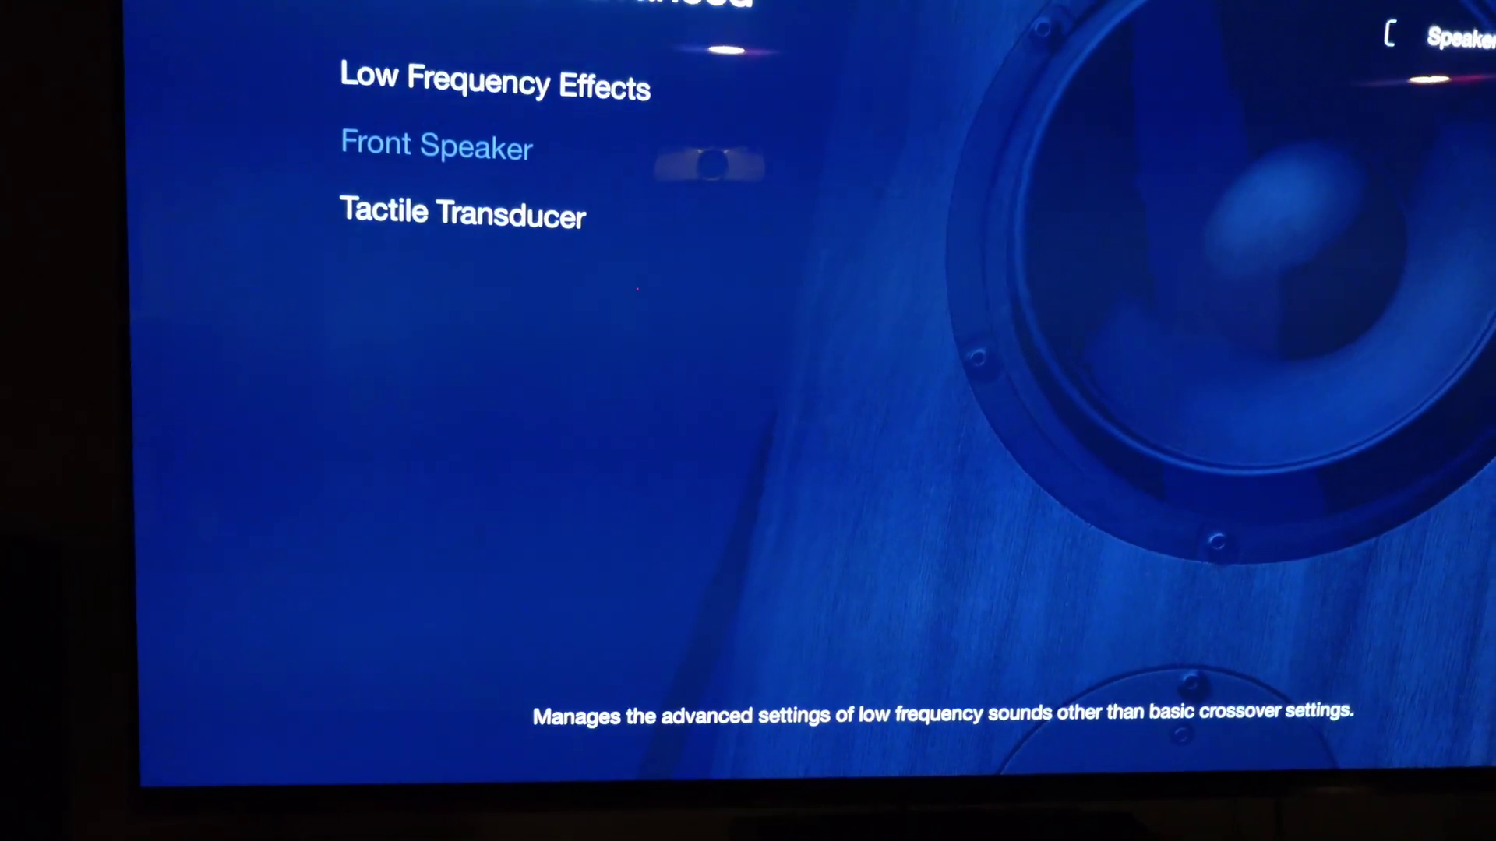
{"action": "key", "text": "Escape"}
{"action": "key", "text": "Up"}
{"action": "key", "text": "Return"}
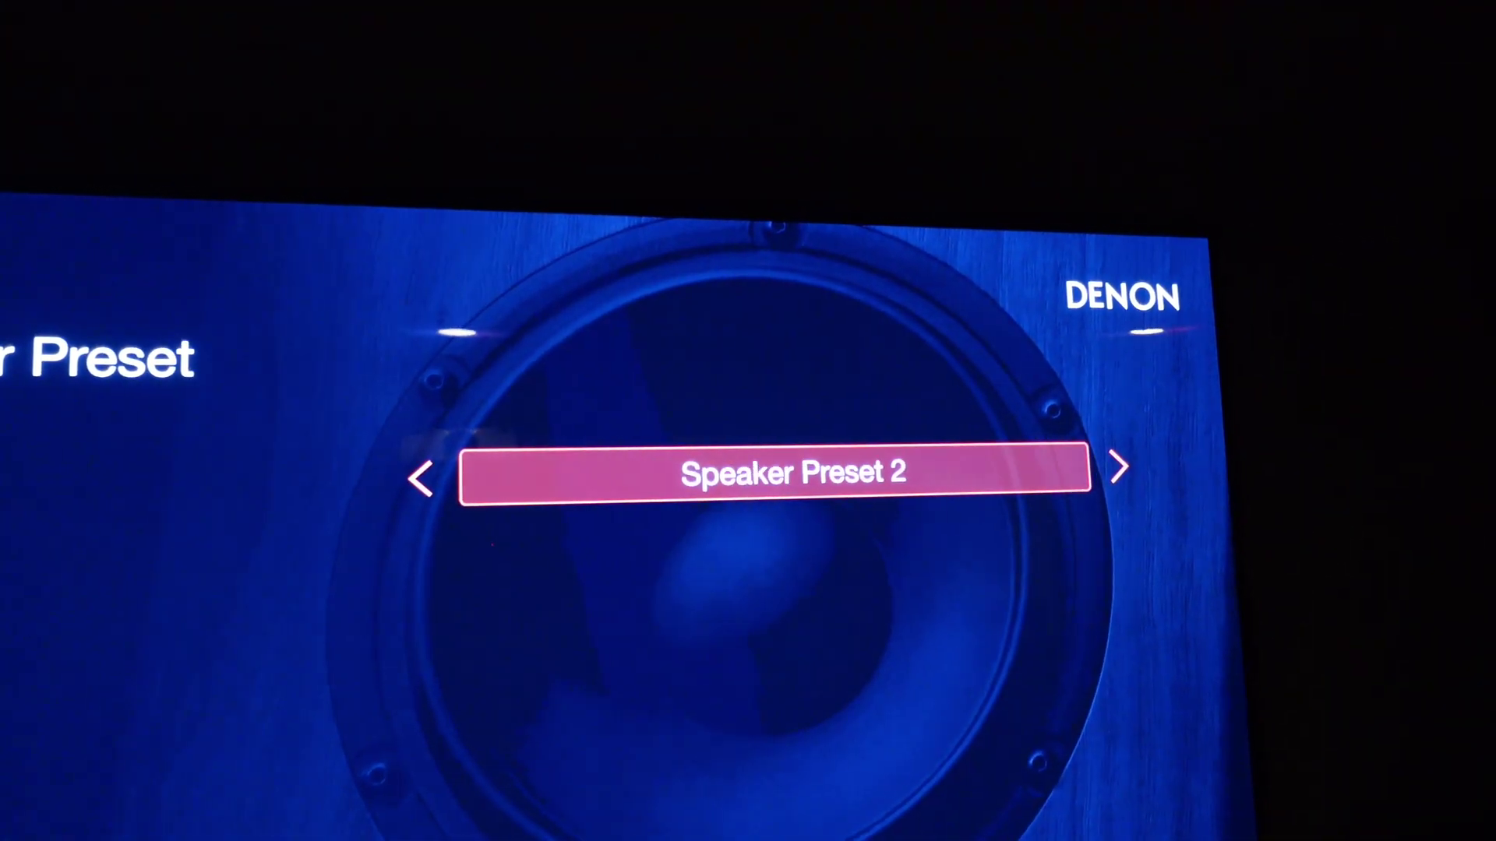
{"action": "key", "text": "Left"}
{"action": "key", "text": "Return"}
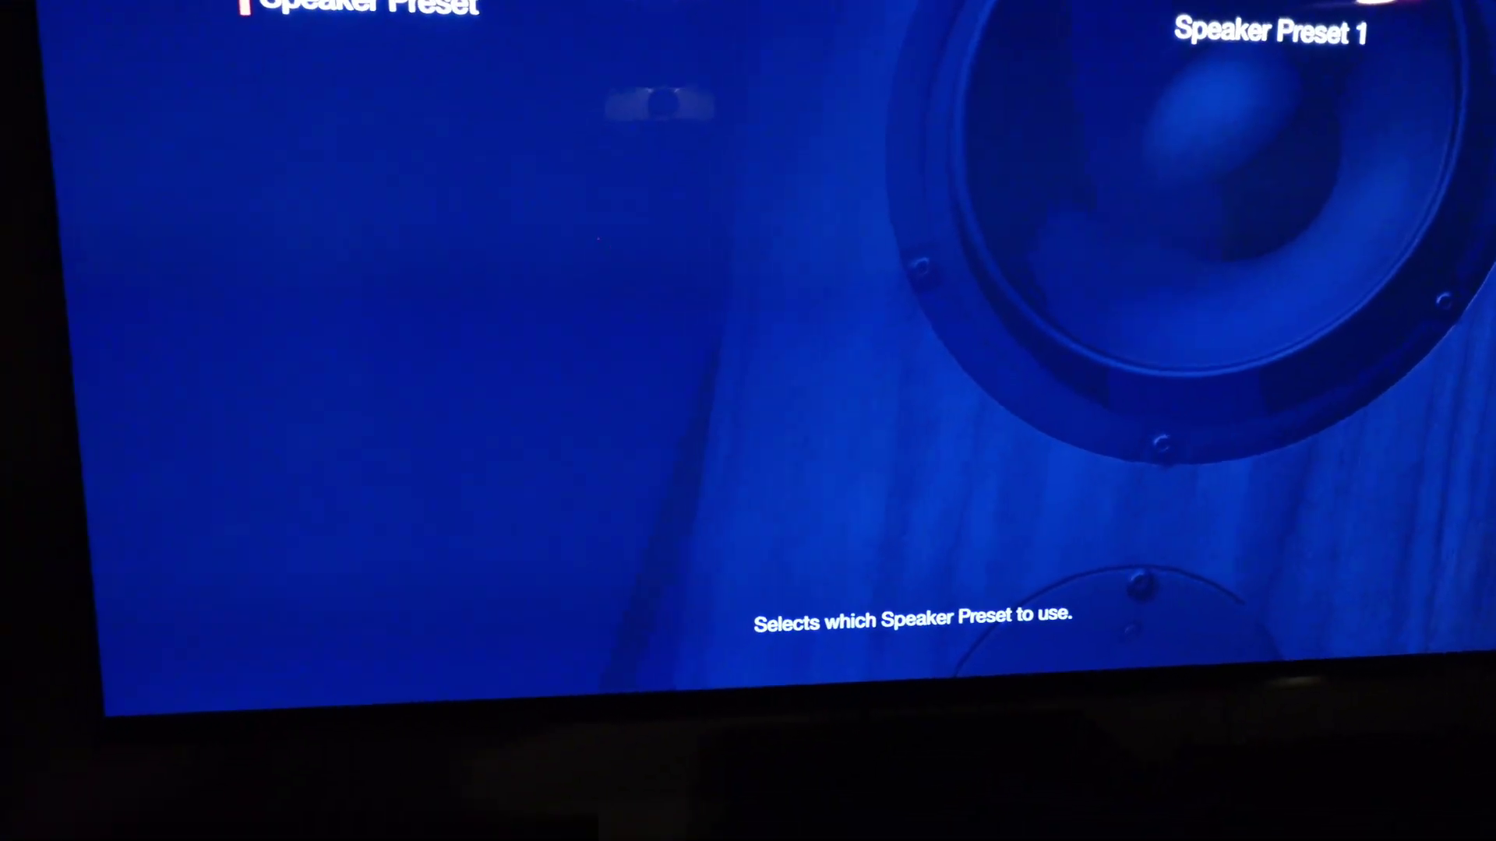
{"action": "key", "text": "Escape"}
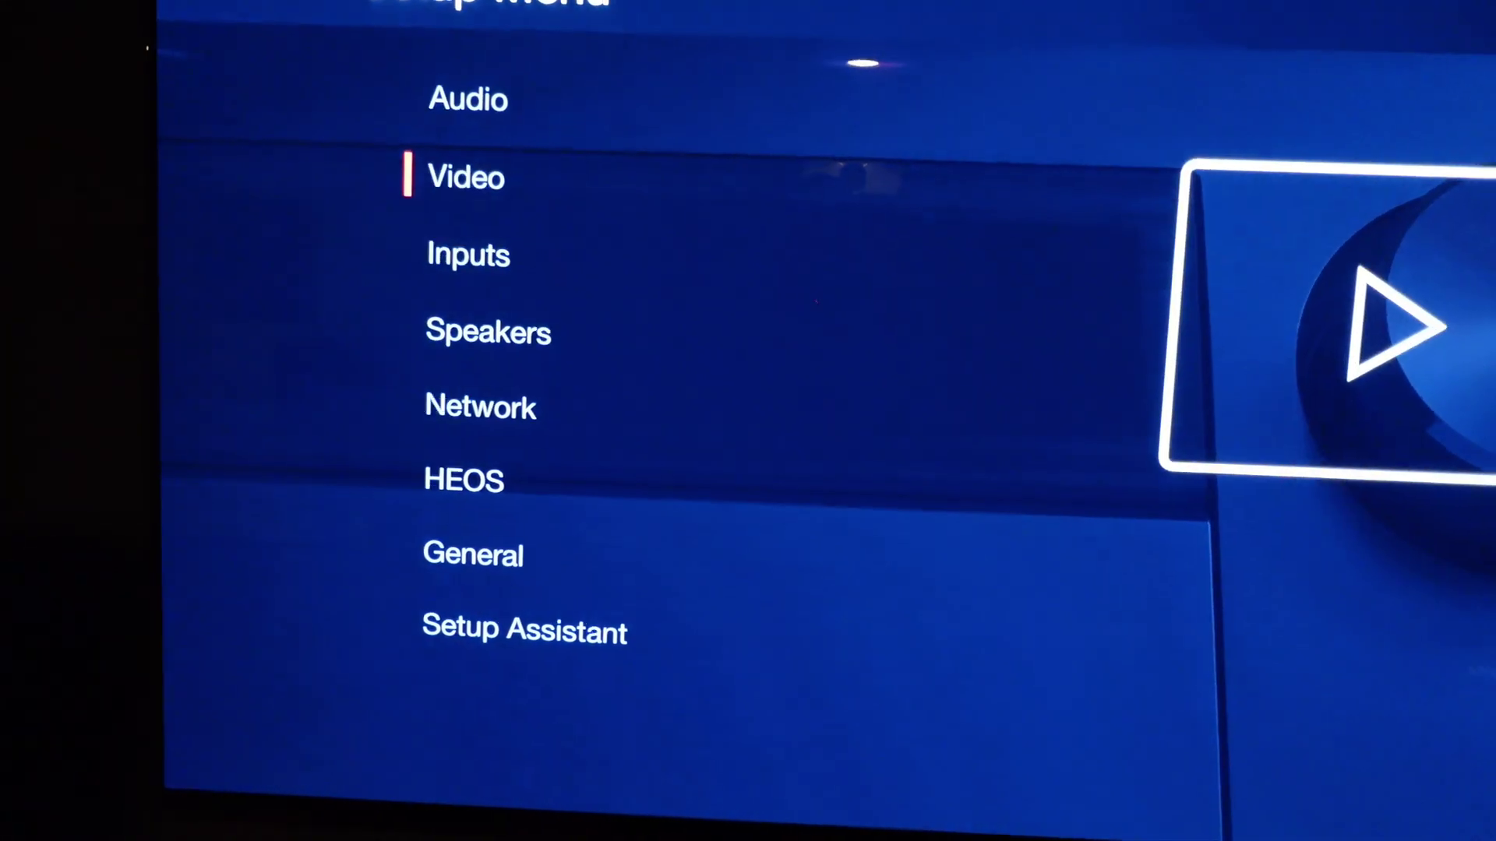
- Turn off MultEQ XT32 equalization in the Audyssey audio settings
{"action": "key", "text": "Return"}
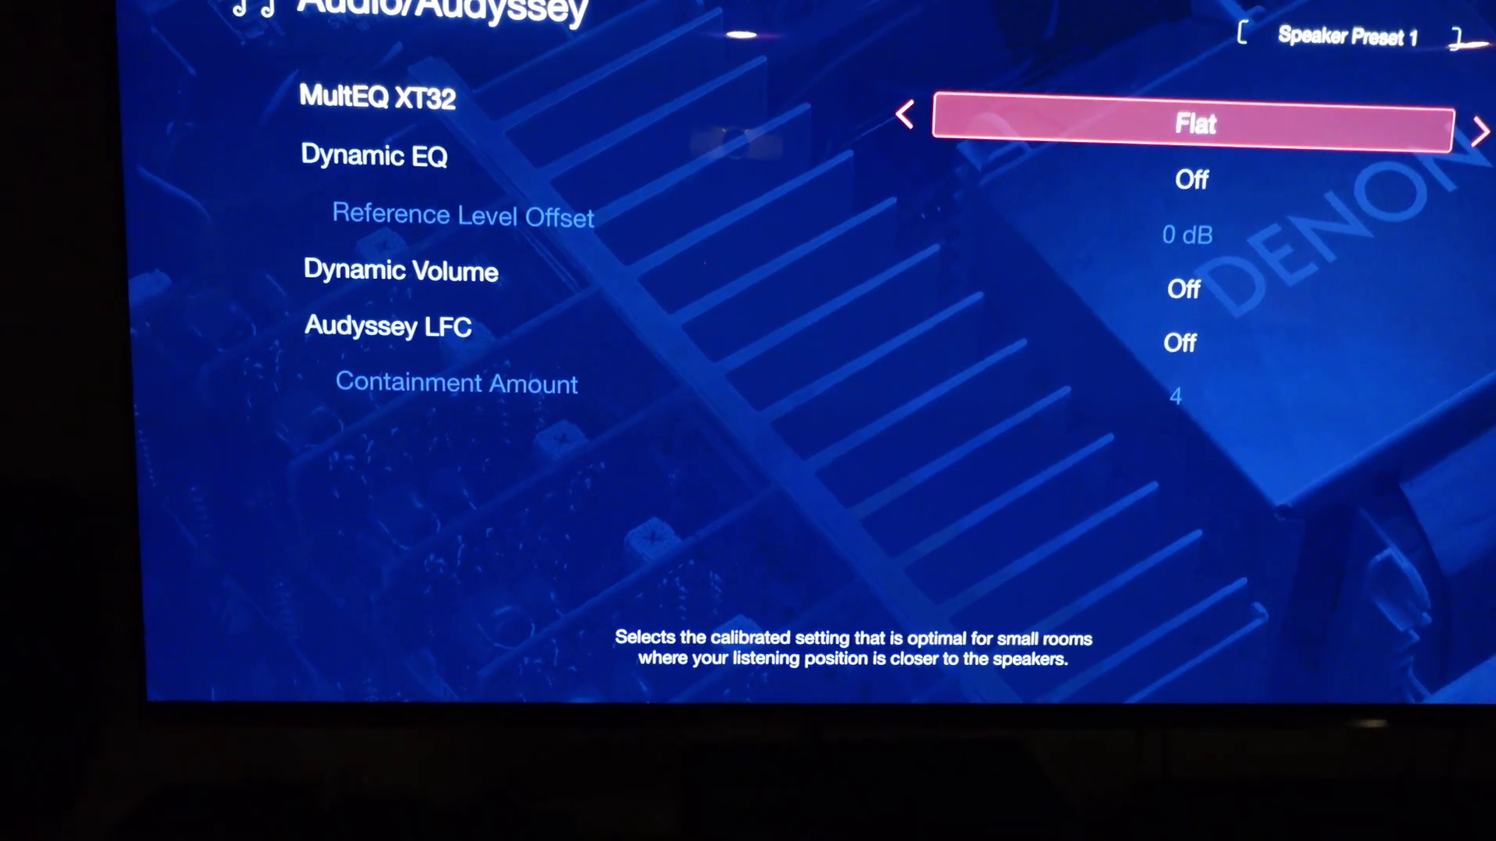
{"action": "key", "text": "Right"}
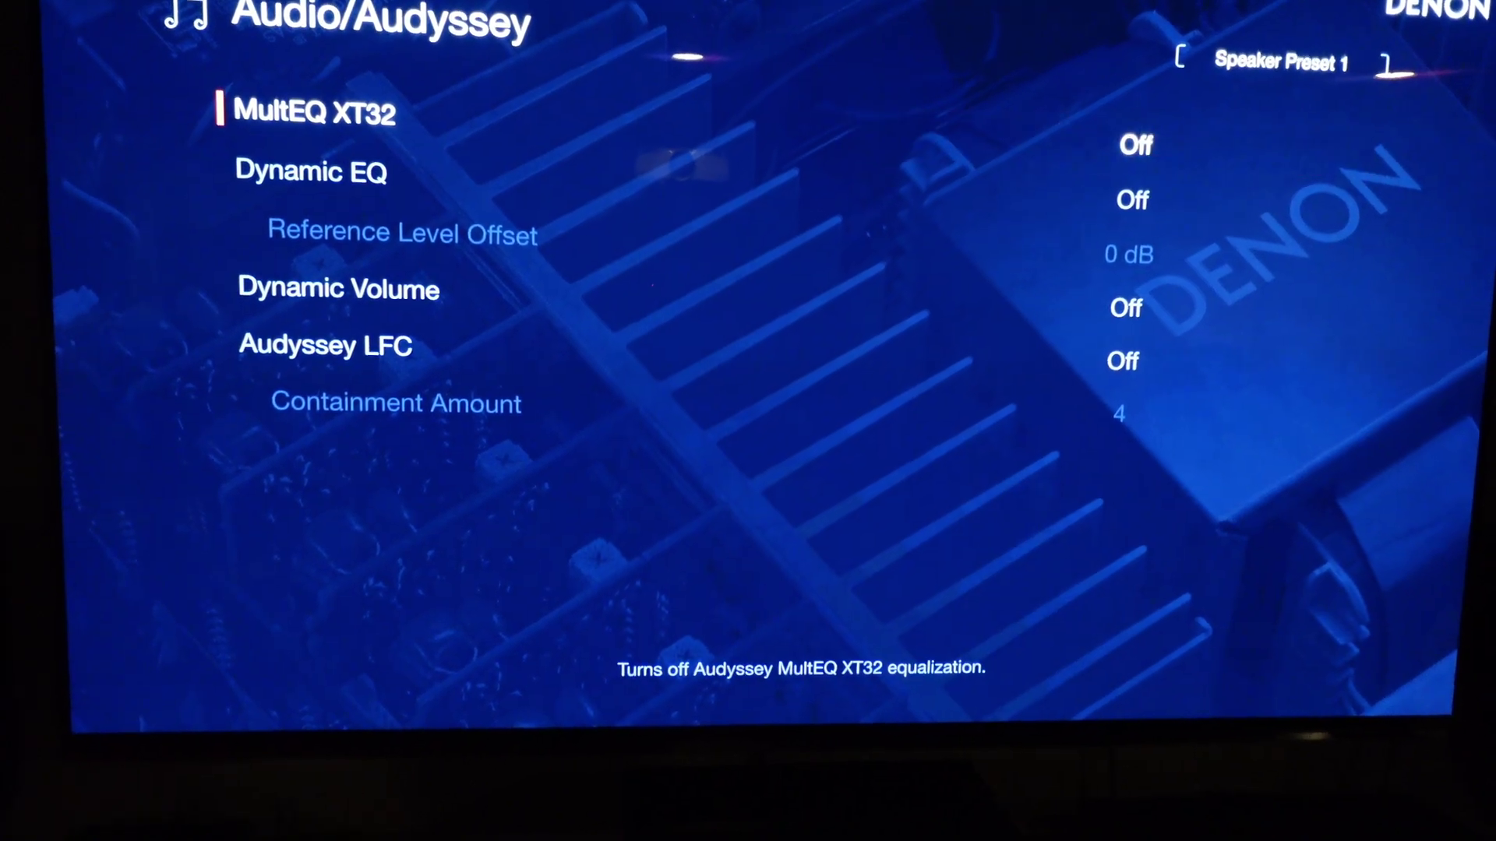
{"action": "key", "text": "Escape"}
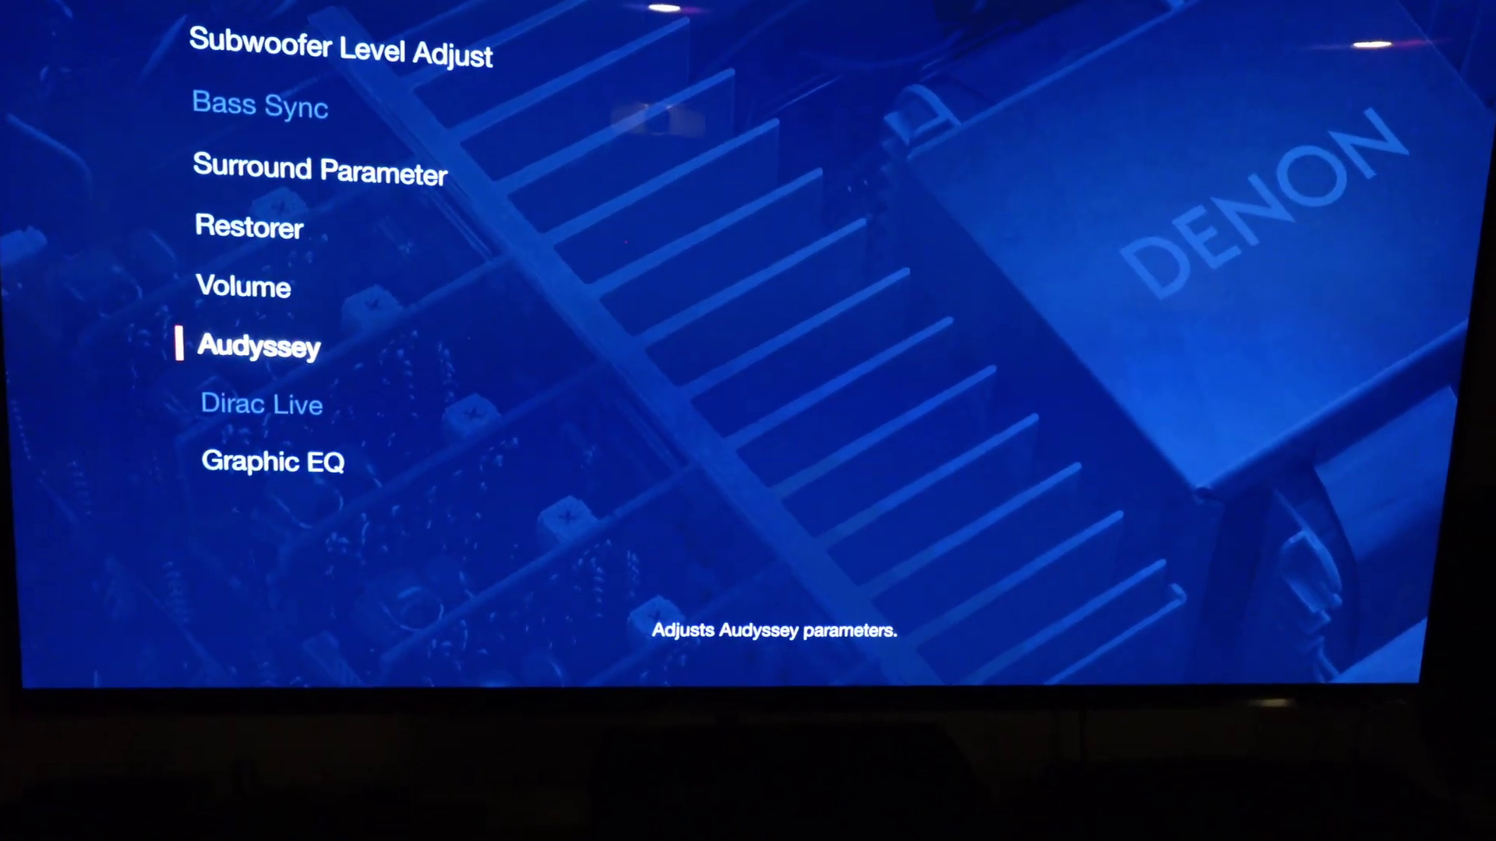
{"action": "key", "text": "Escape"}
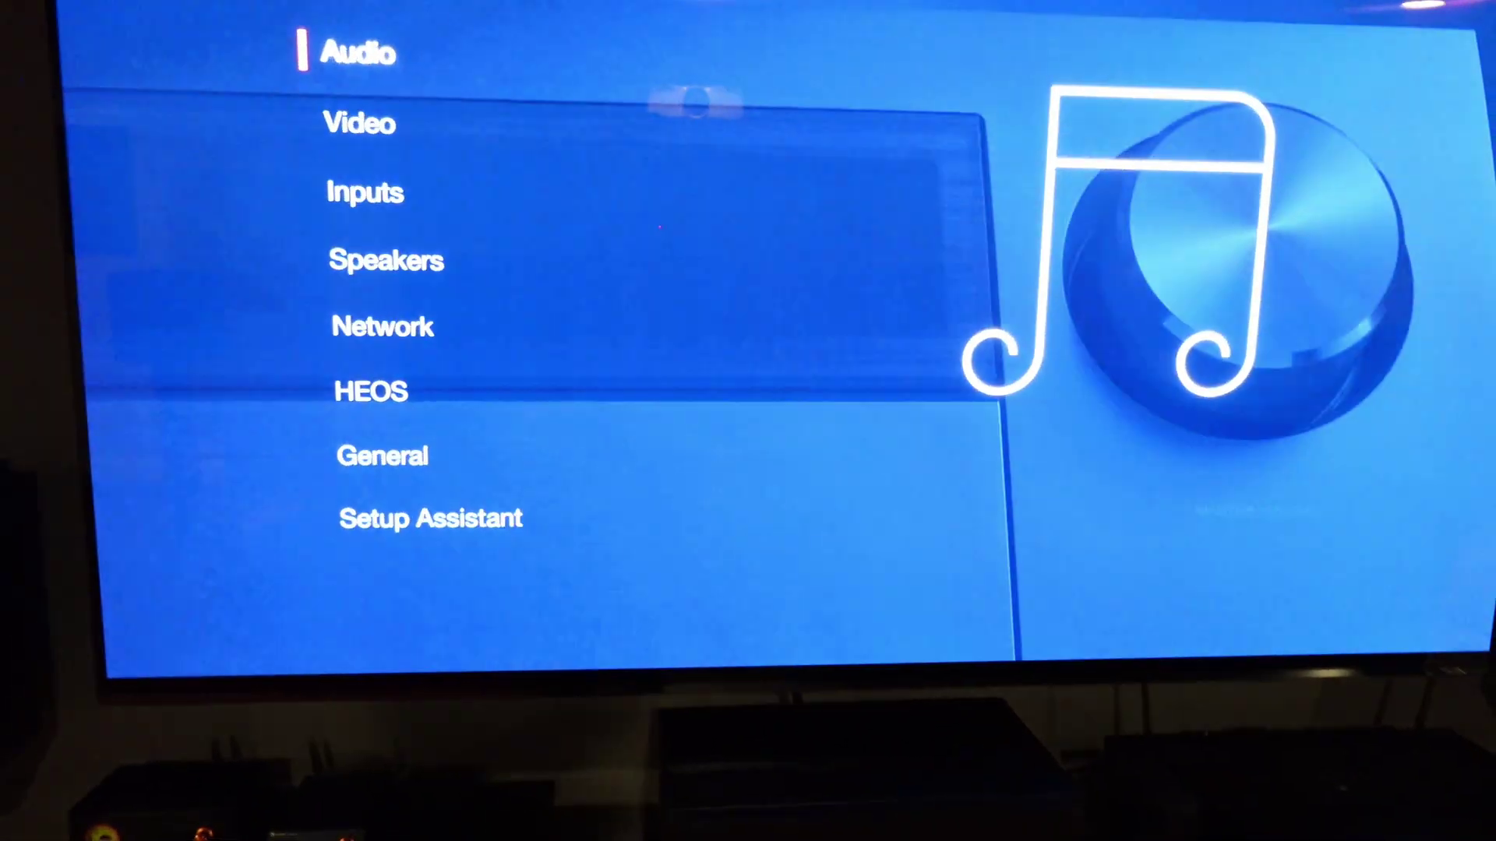
- Remove the two subwoofers from the amp assignment in the manual speaker layout
{"action": "key", "text": "Down"}
{"action": "key", "text": "Down"}
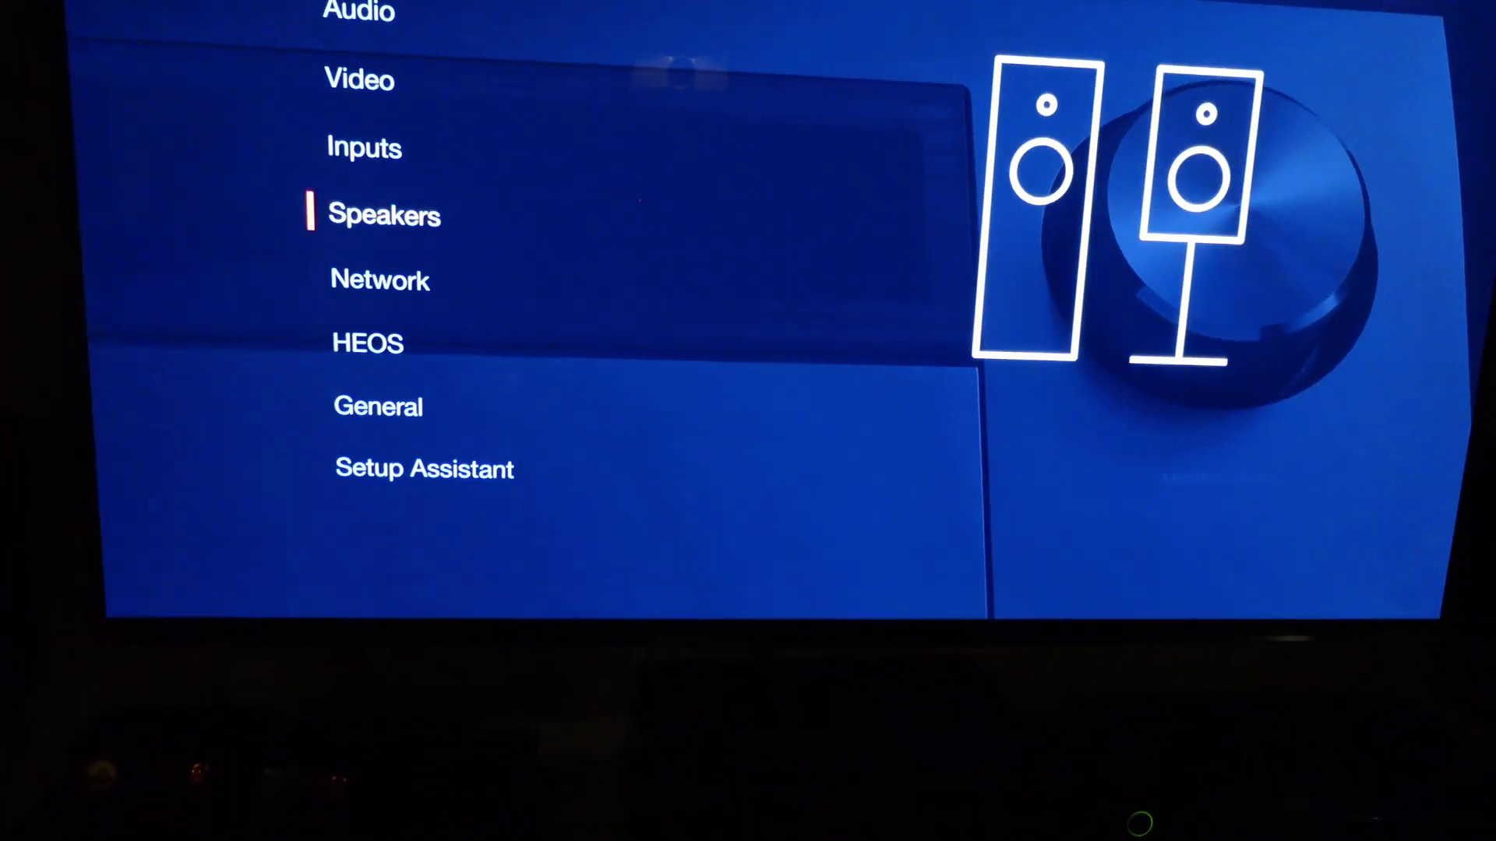
{"action": "key", "text": "Return"}
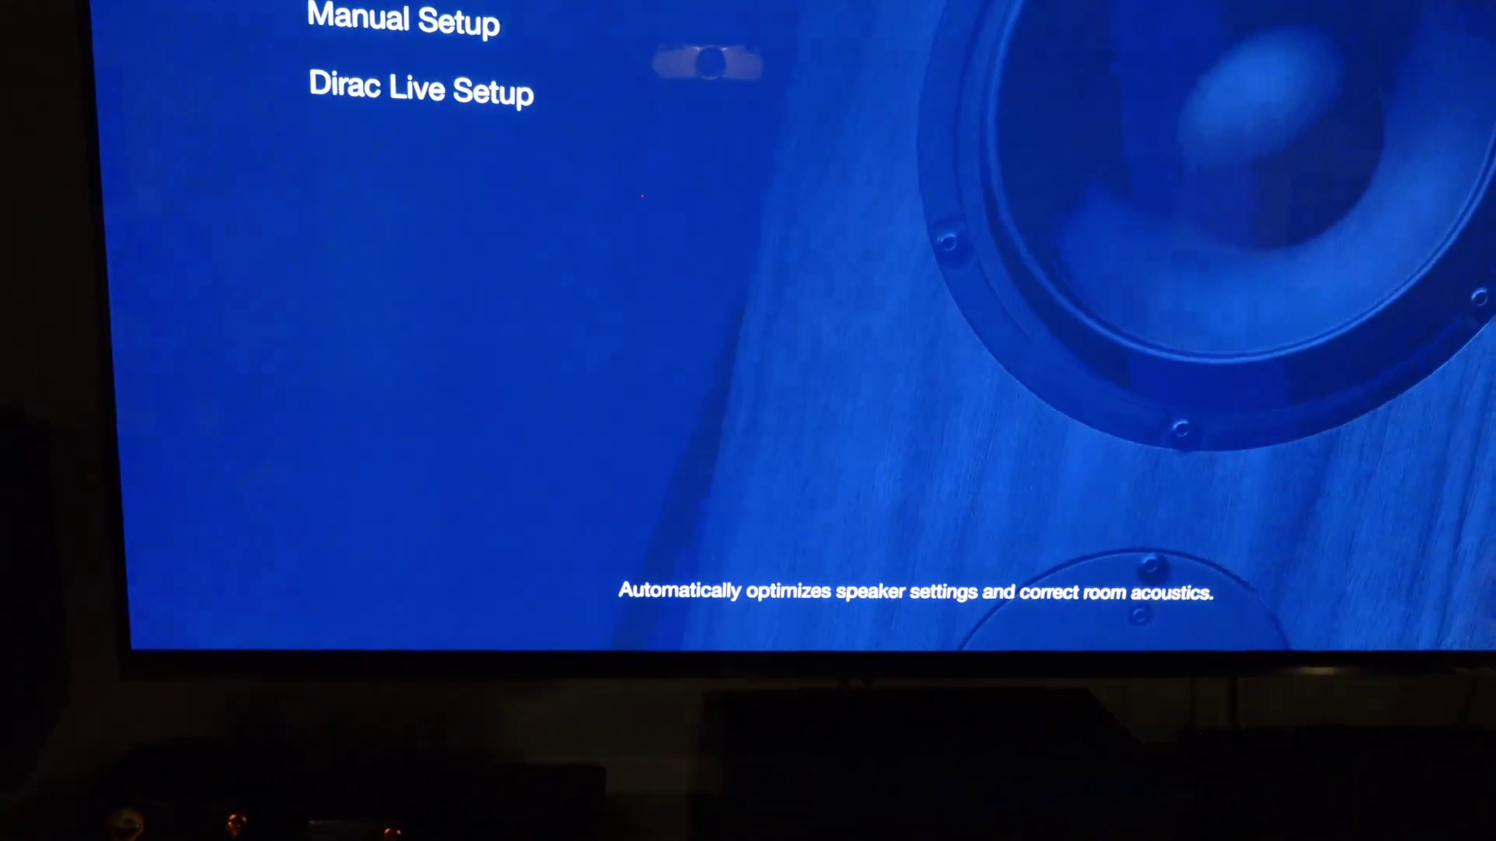
{"action": "key", "text": "Up"}
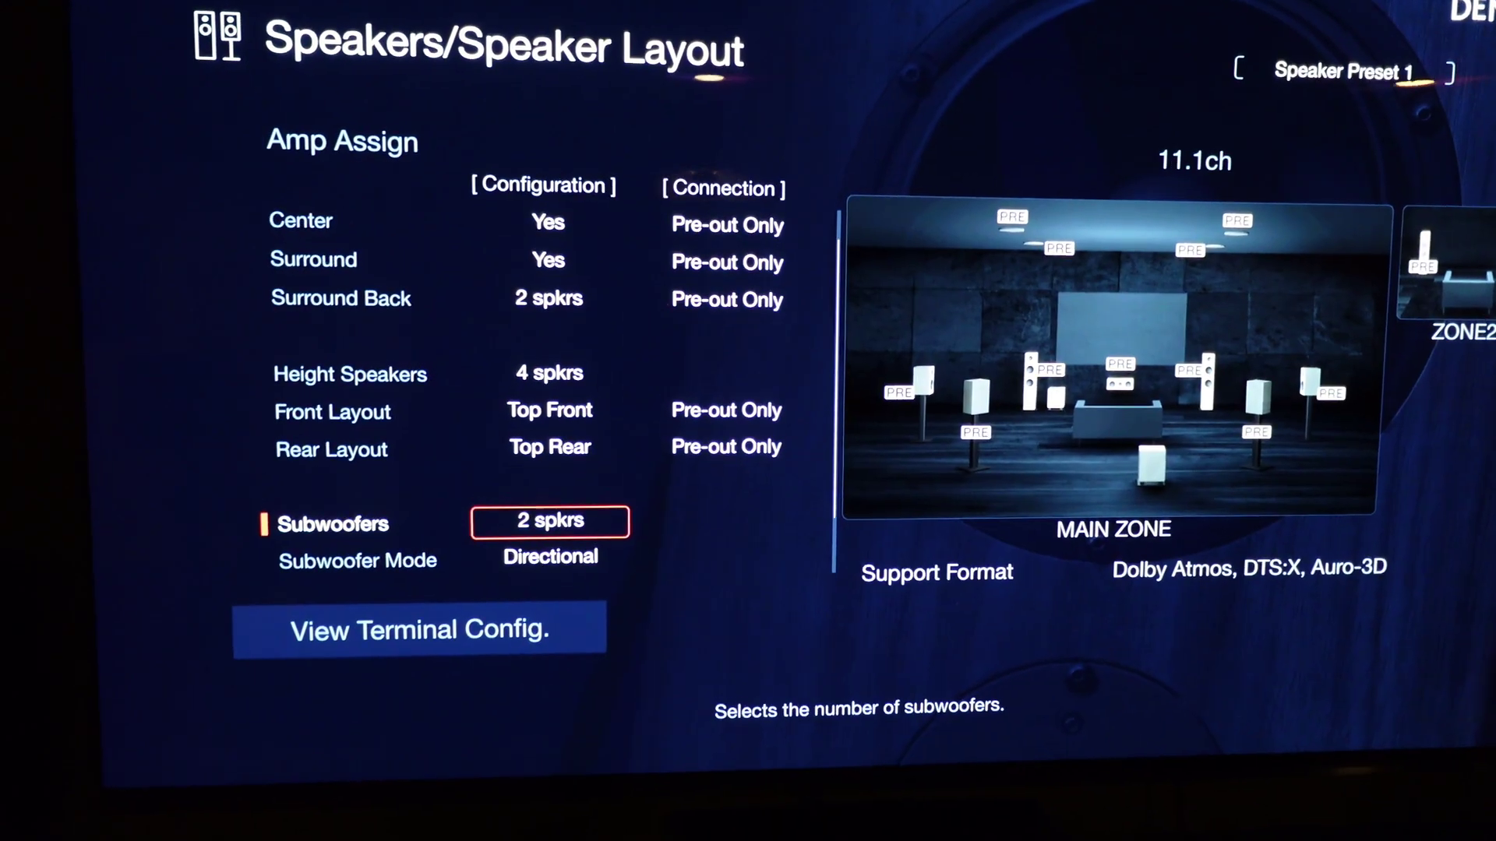
{"action": "key", "text": "Return"}
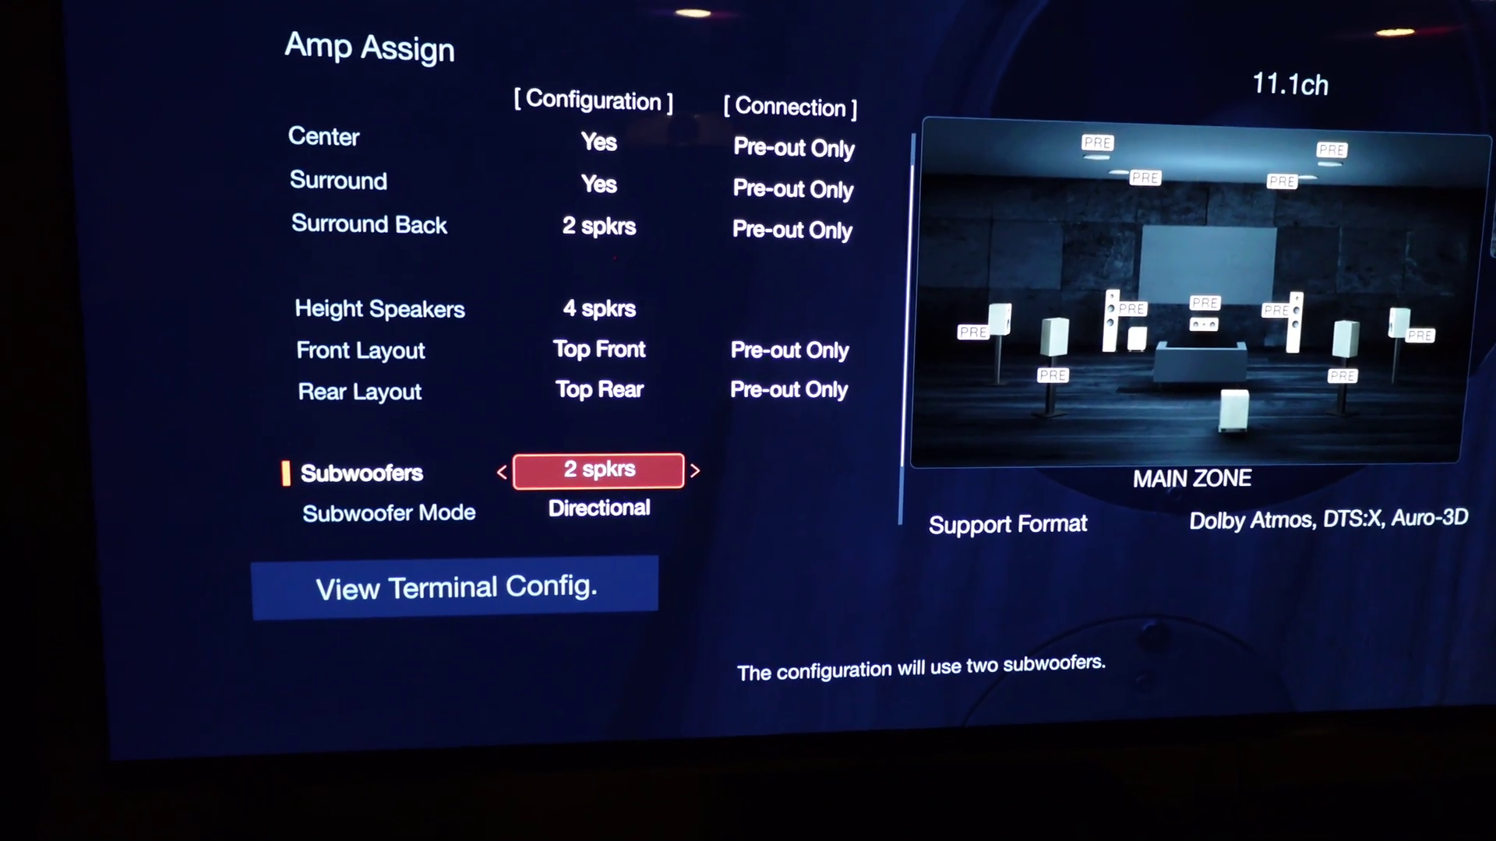
{"action": "key", "text": "Left"}
{"action": "key", "text": "Left"}
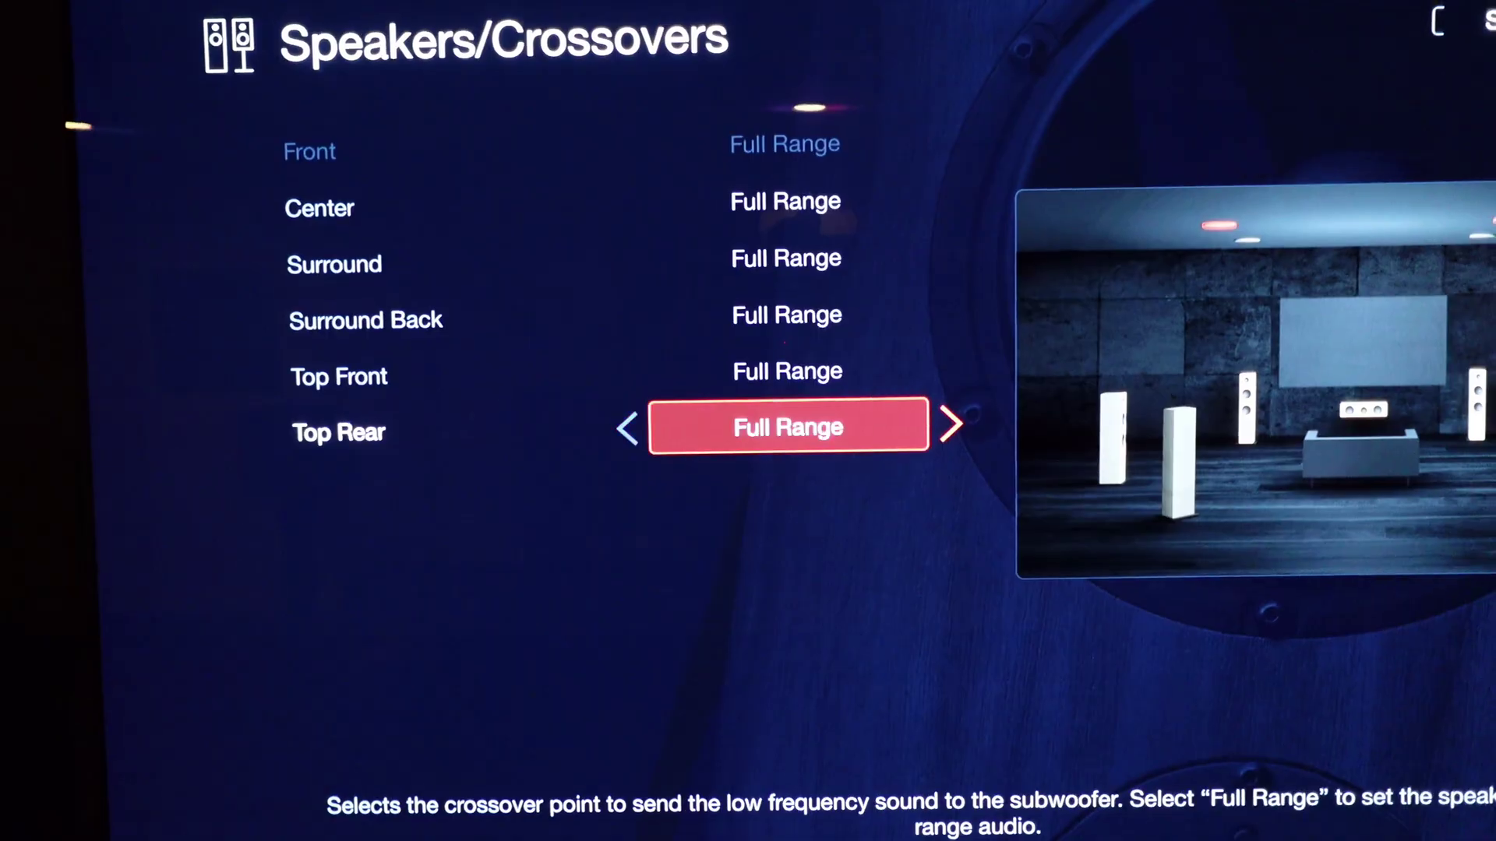
- Confirm Full Range as the Top Rear crossover and reset all channel levels to the factory defaults
{"action": "key", "text": "Return"}
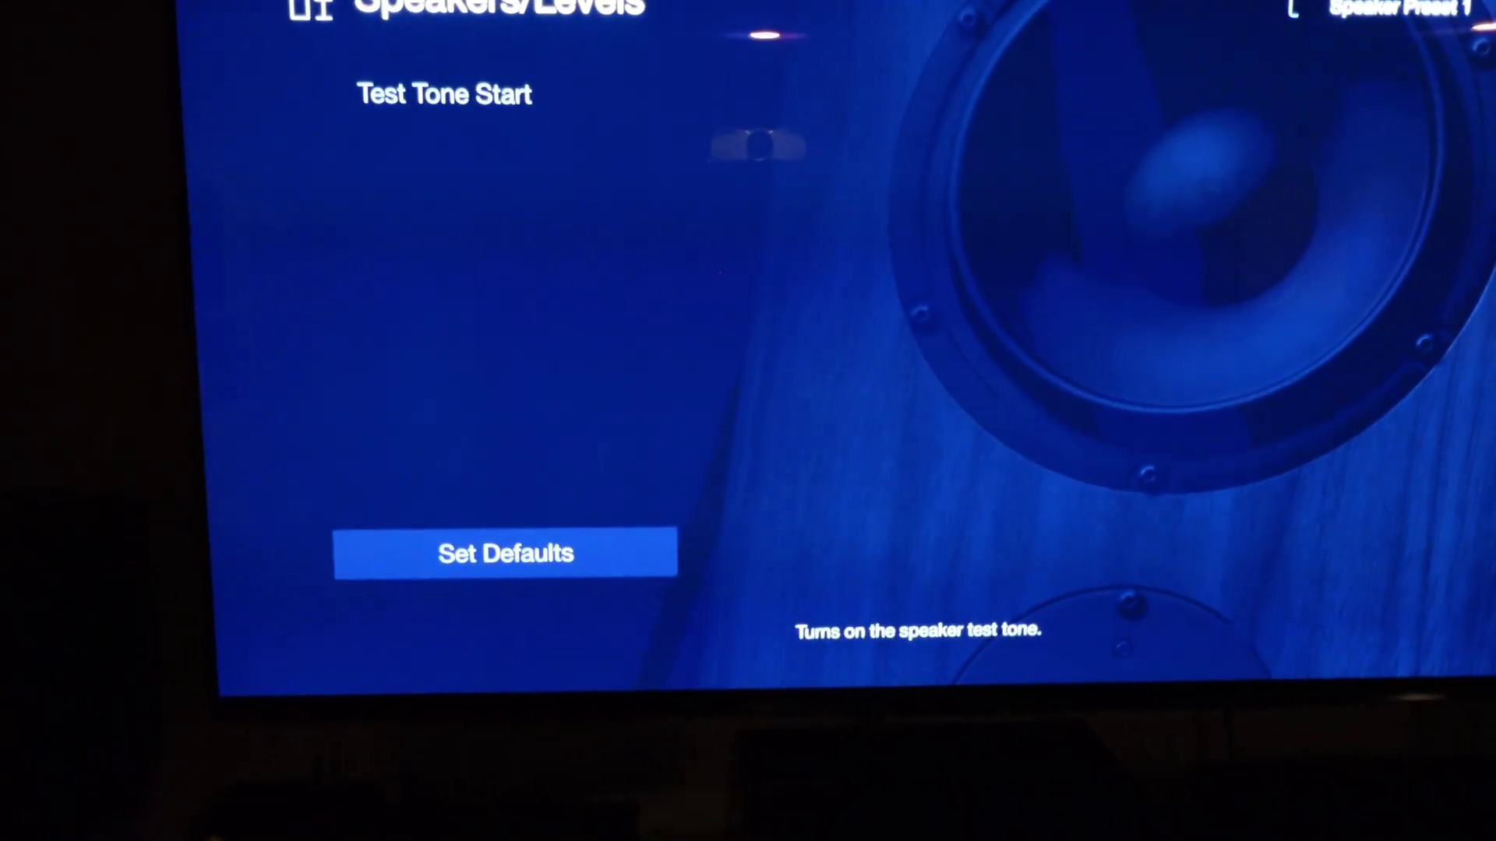
{"action": "key", "text": "Return"}
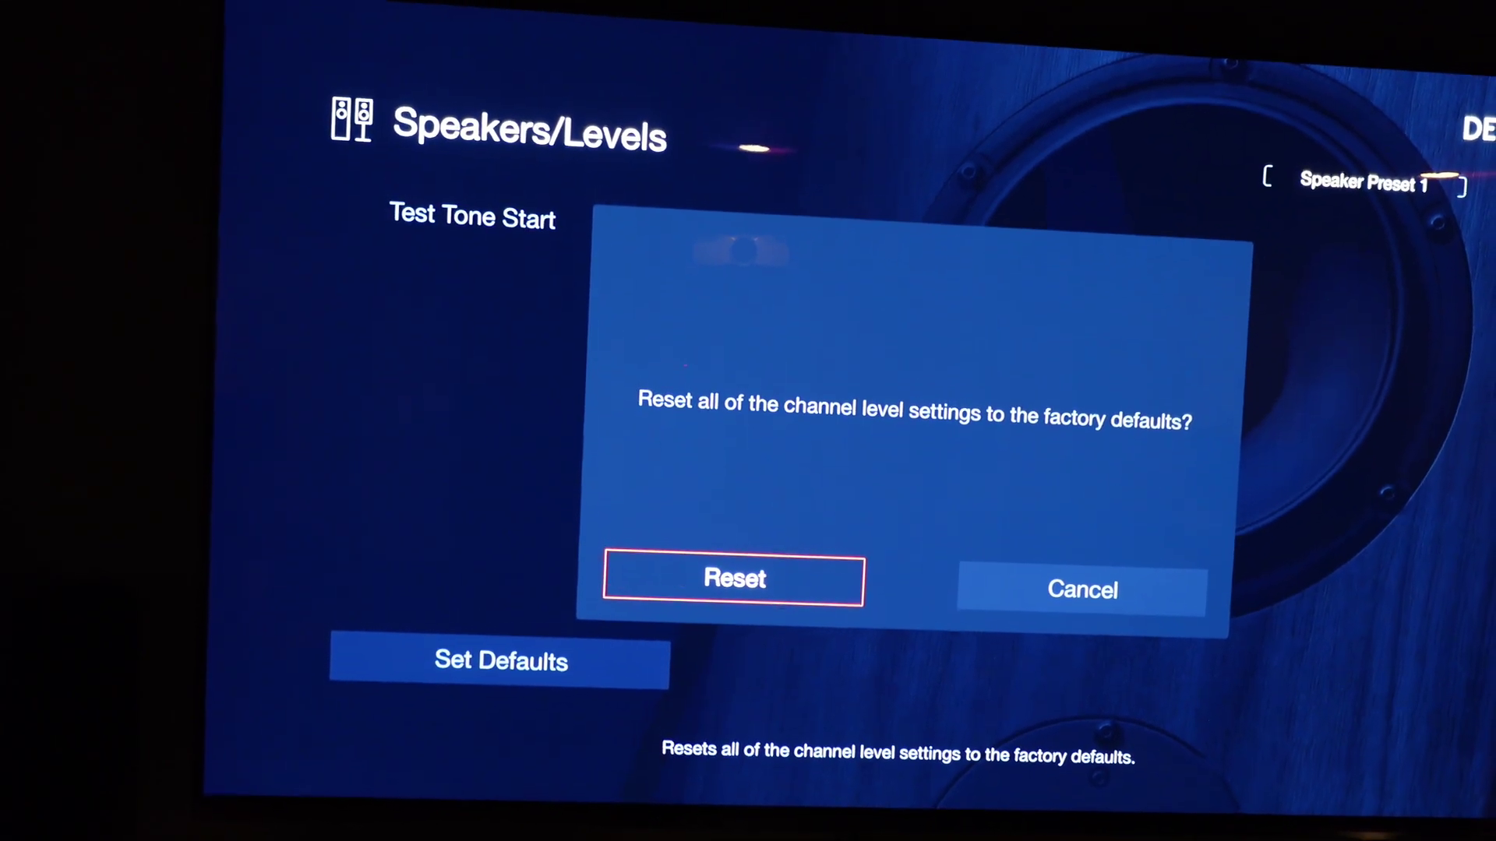
{"action": "key", "text": "Return"}
{"action": "key", "text": "Up"}
{"action": "key", "text": "Return"}
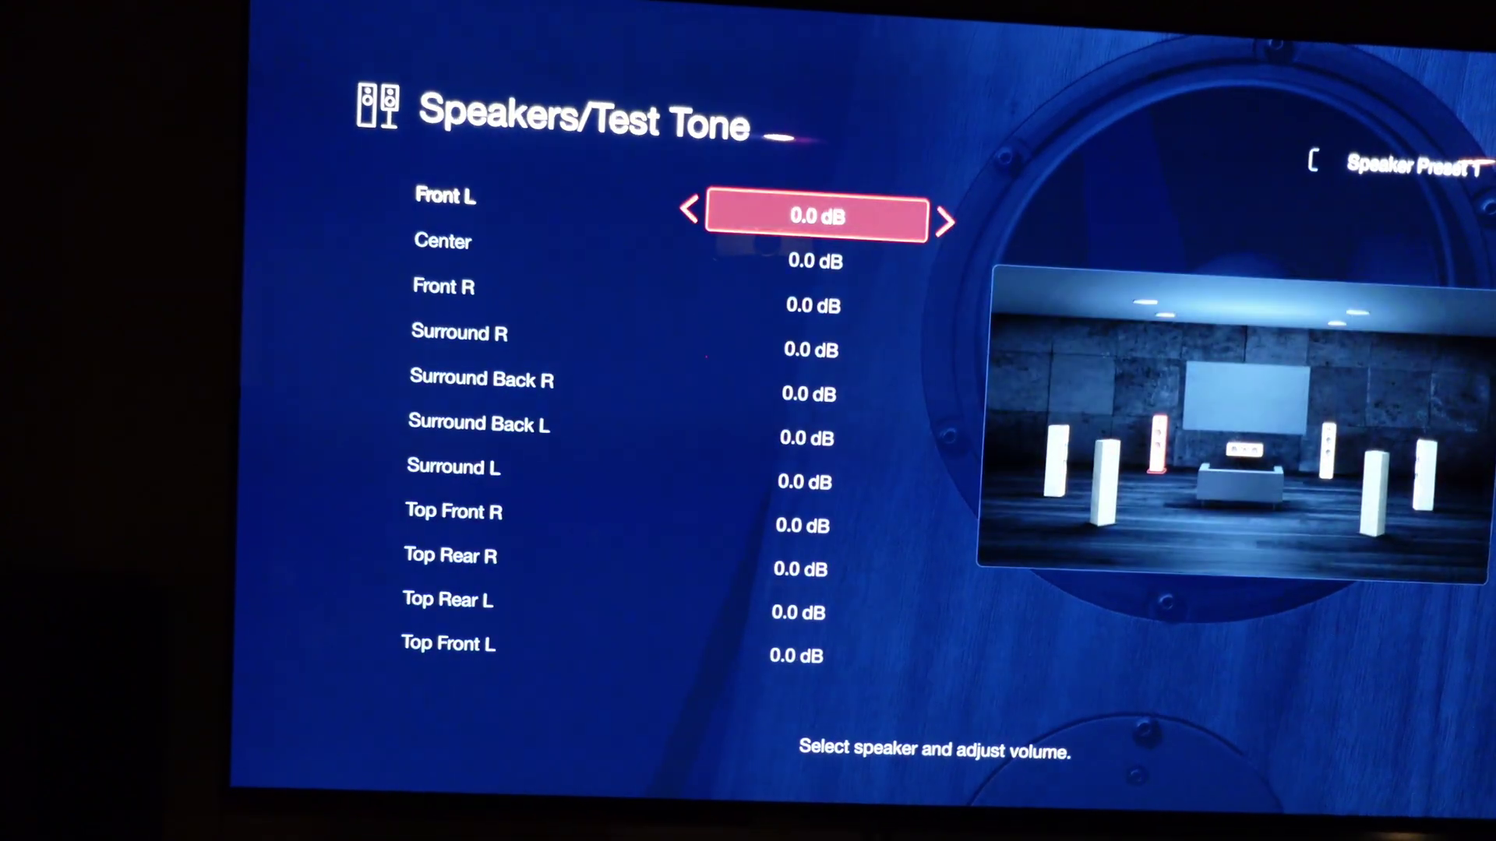
{"action": "key", "text": "Escape"}
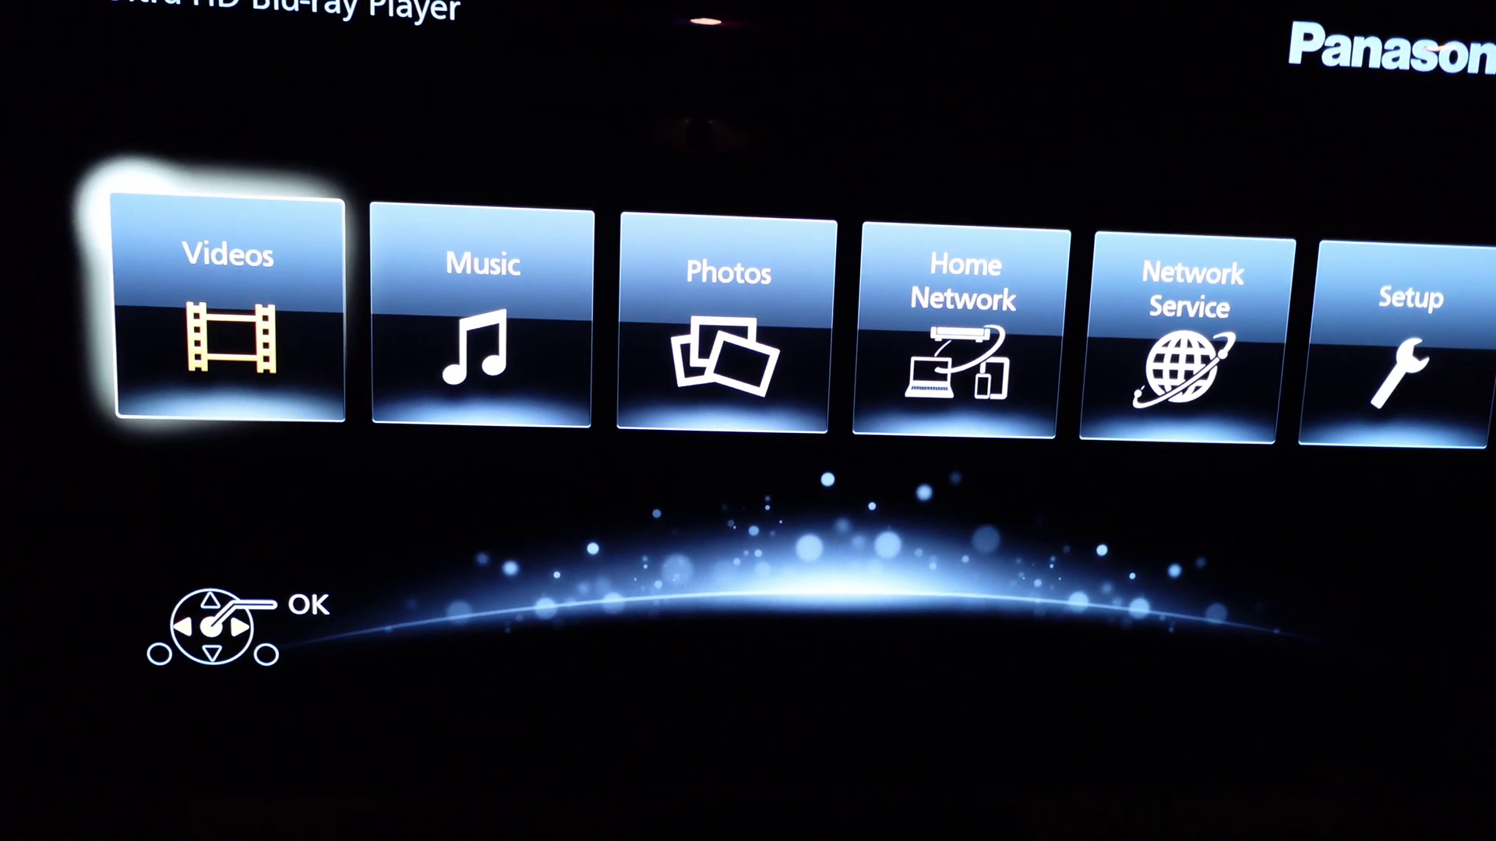
- Switch to the Panasonic Blu-ray player and open its Videos section
{"action": "key", "text": "Return"}
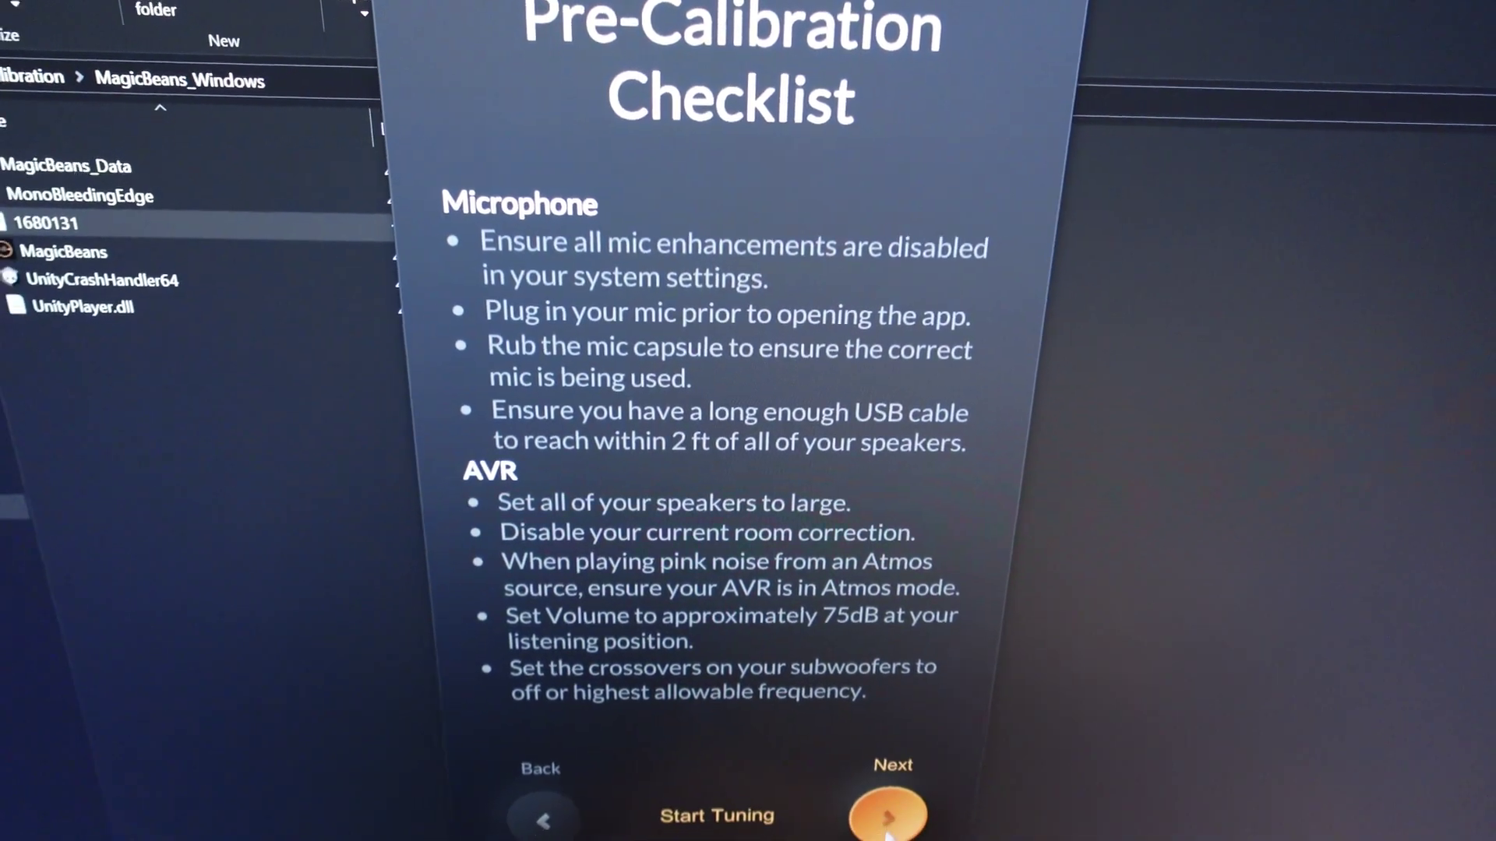
- Switch to MagicBeans, start tuning from the pre-calibration checklist and select the 7.1.4 speaker layout
{"action": "left_click", "coordinate": [886, 818]}
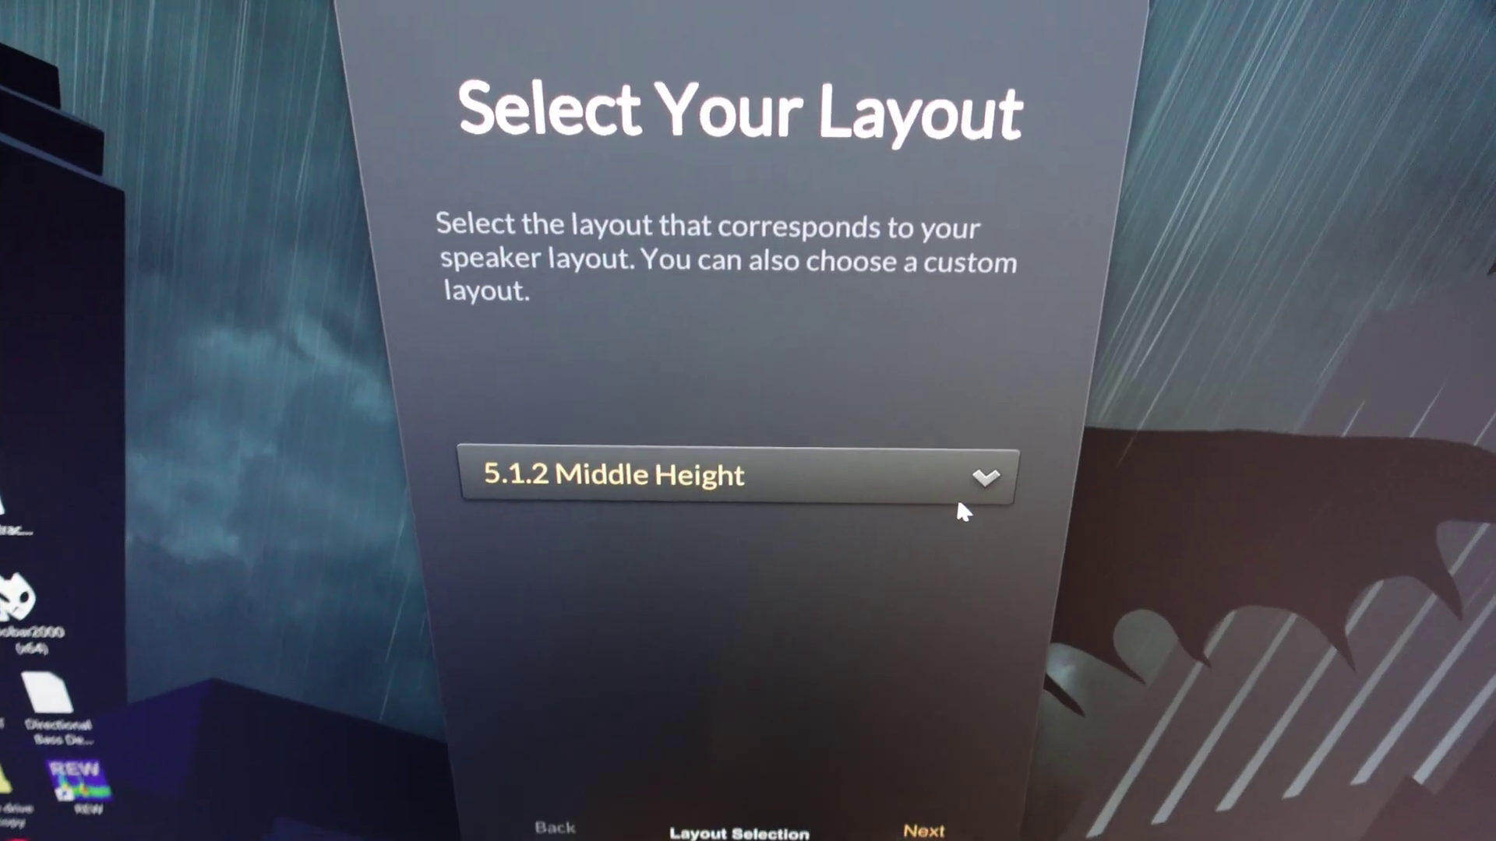
{"action": "left_click", "coordinate": [986, 476]}
{"action": "scroll", "coordinate": [787, 635], "scroll_direction": "down", "scroll_amount": 5}
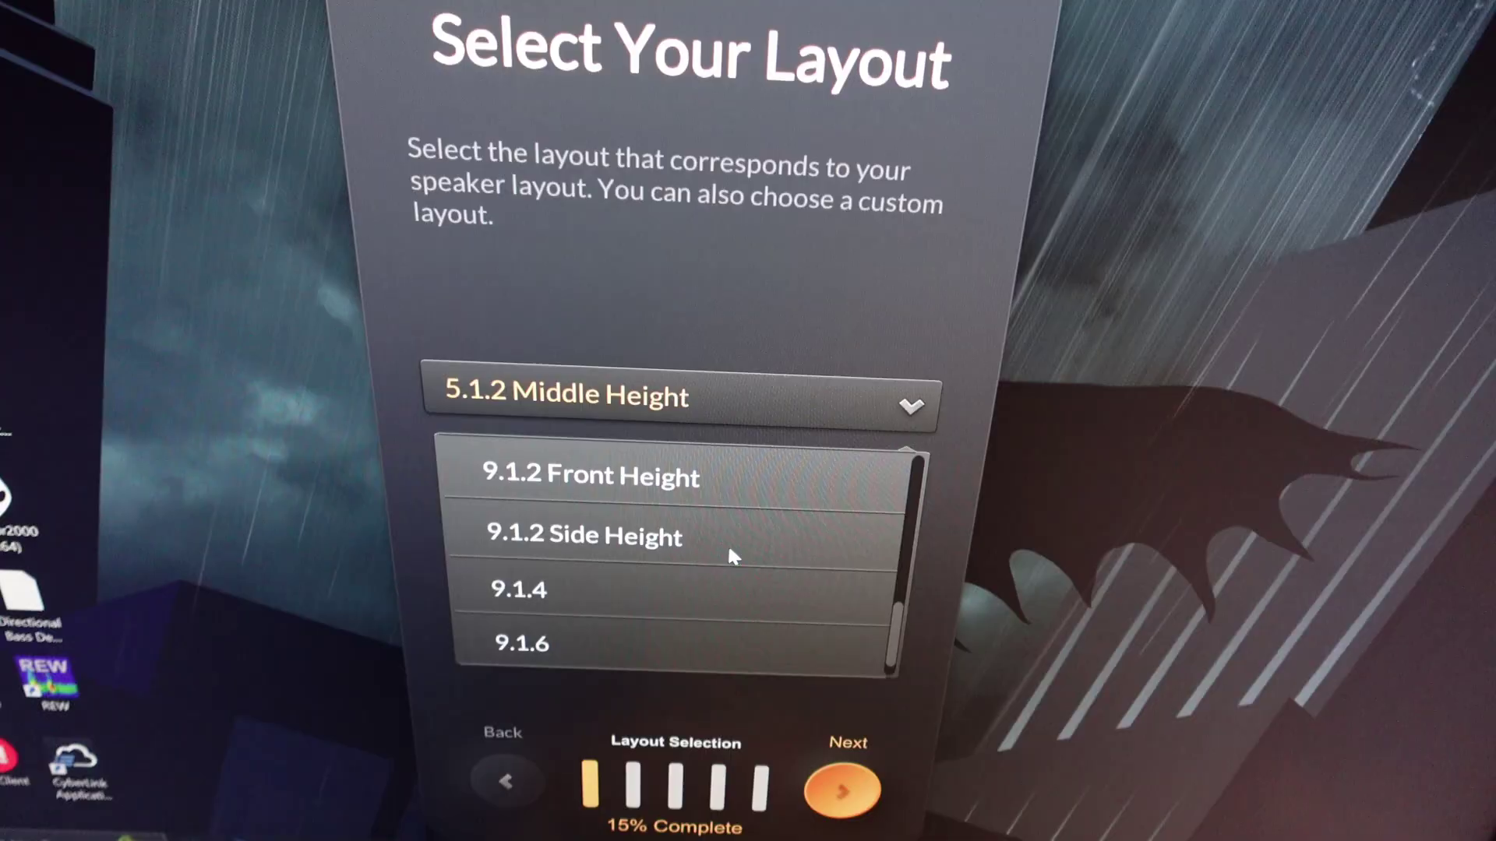
{"action": "scroll", "coordinate": [732, 554], "scroll_direction": "down", "scroll_amount": 1}
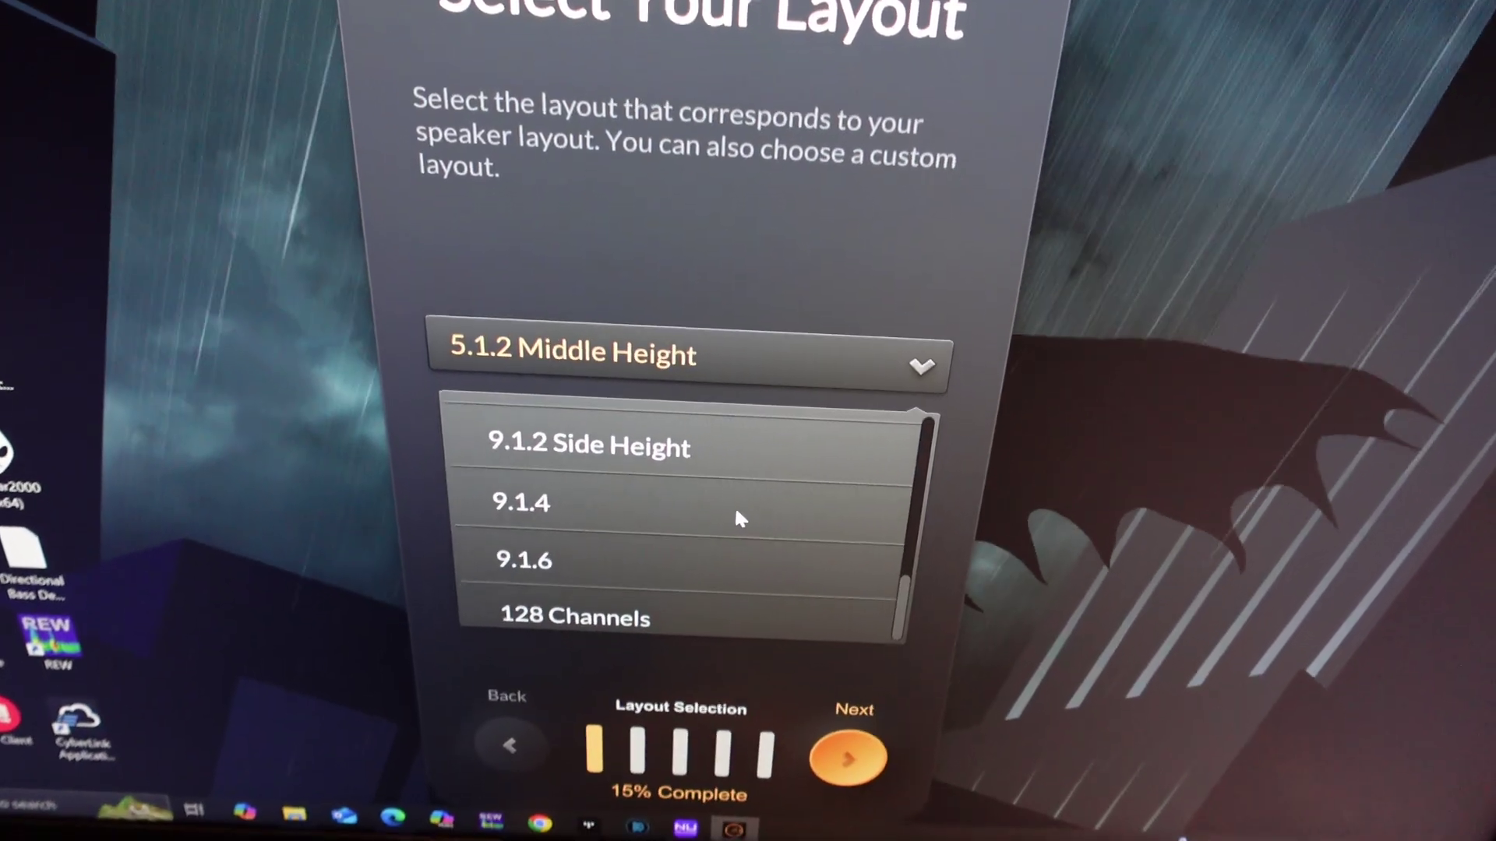
{"action": "scroll", "coordinate": [737, 483], "scroll_direction": "up", "scroll_amount": 5}
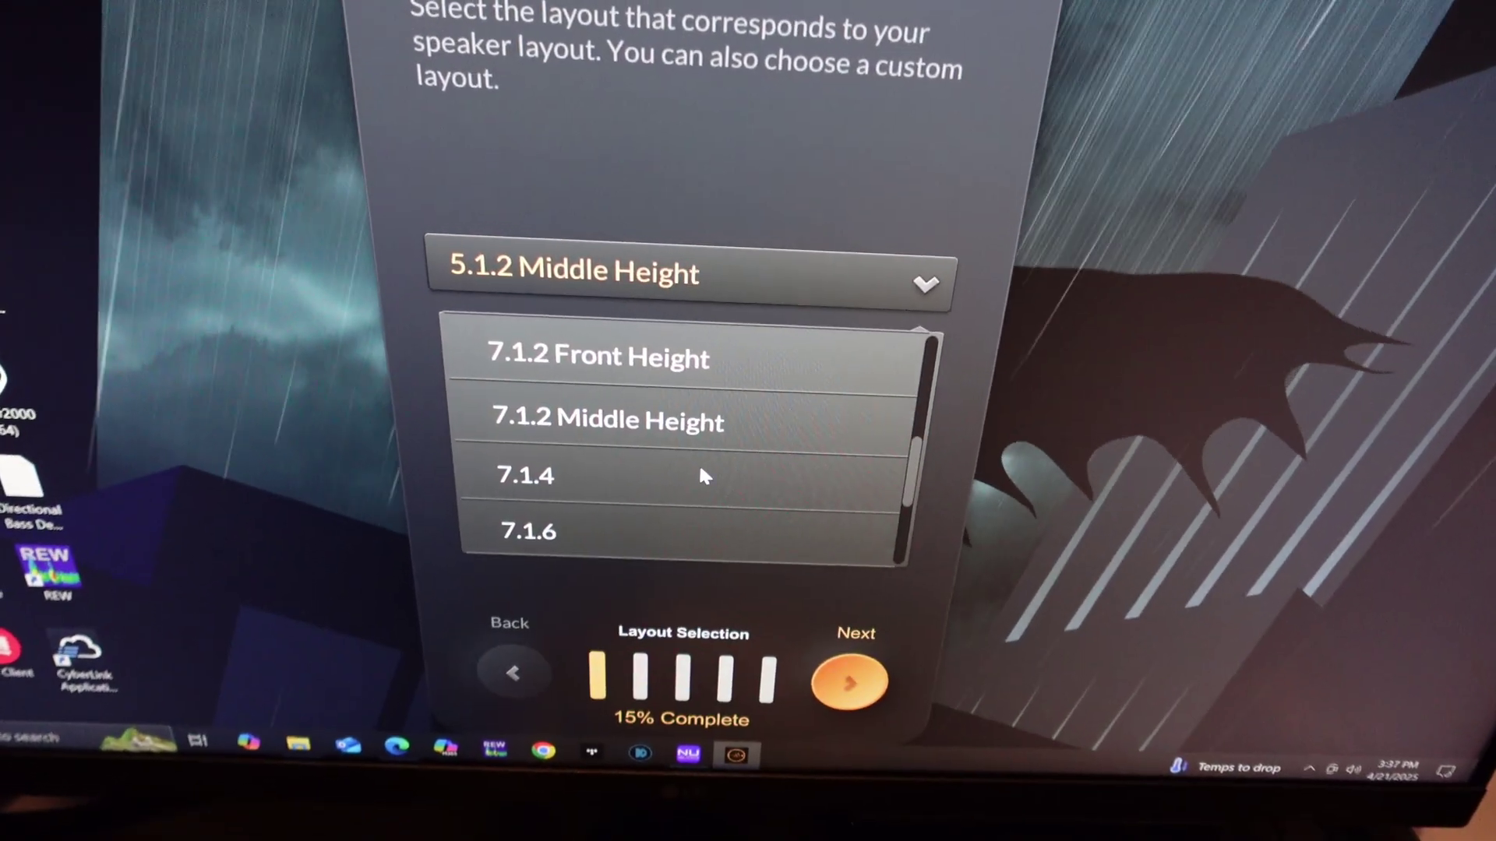
{"action": "left_click", "coordinate": [702, 470]}
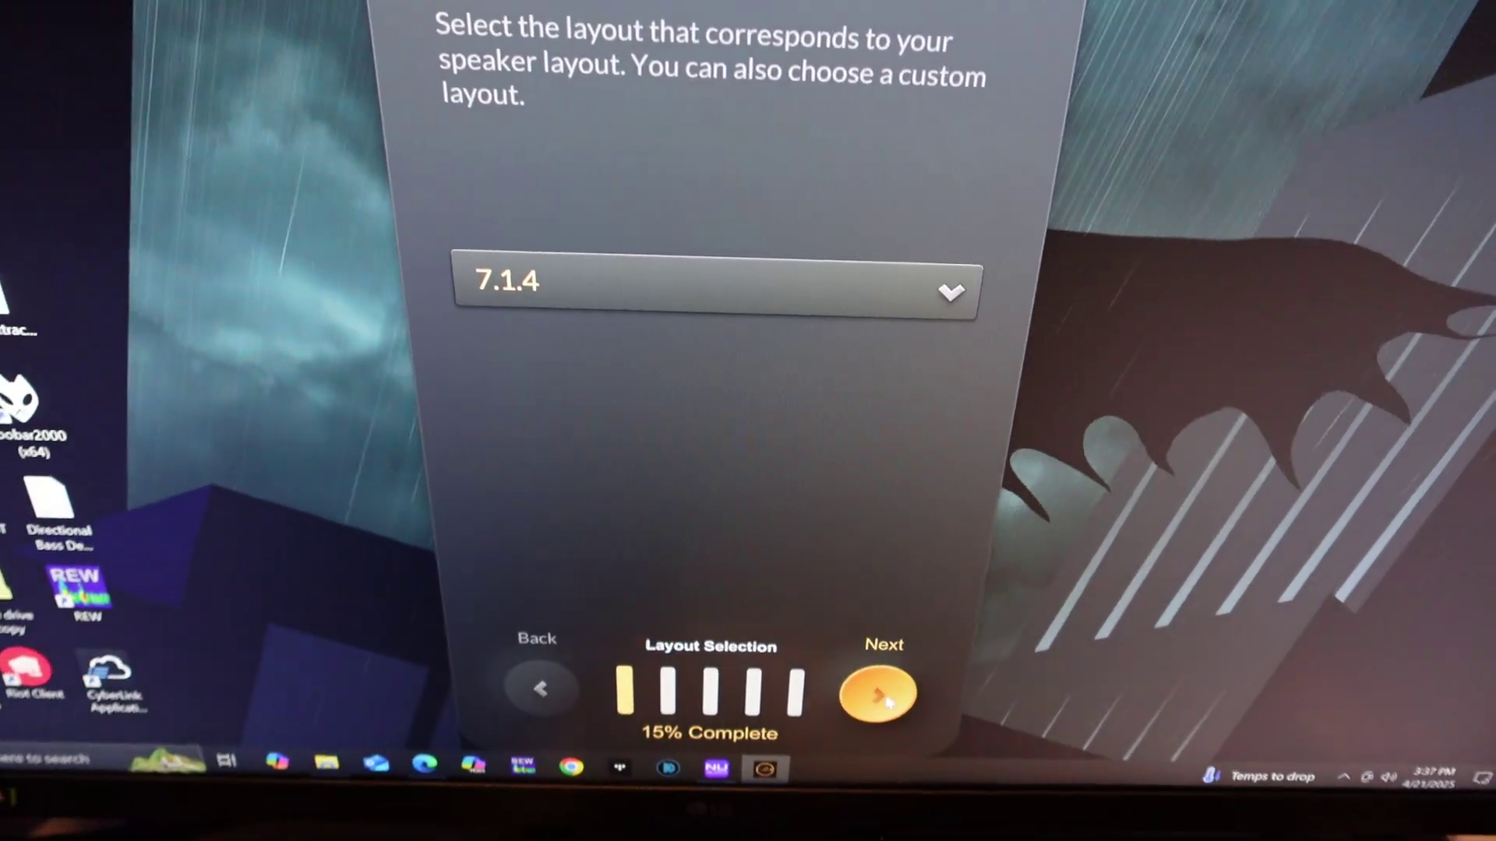
{"action": "left_click", "coordinate": [881, 696]}
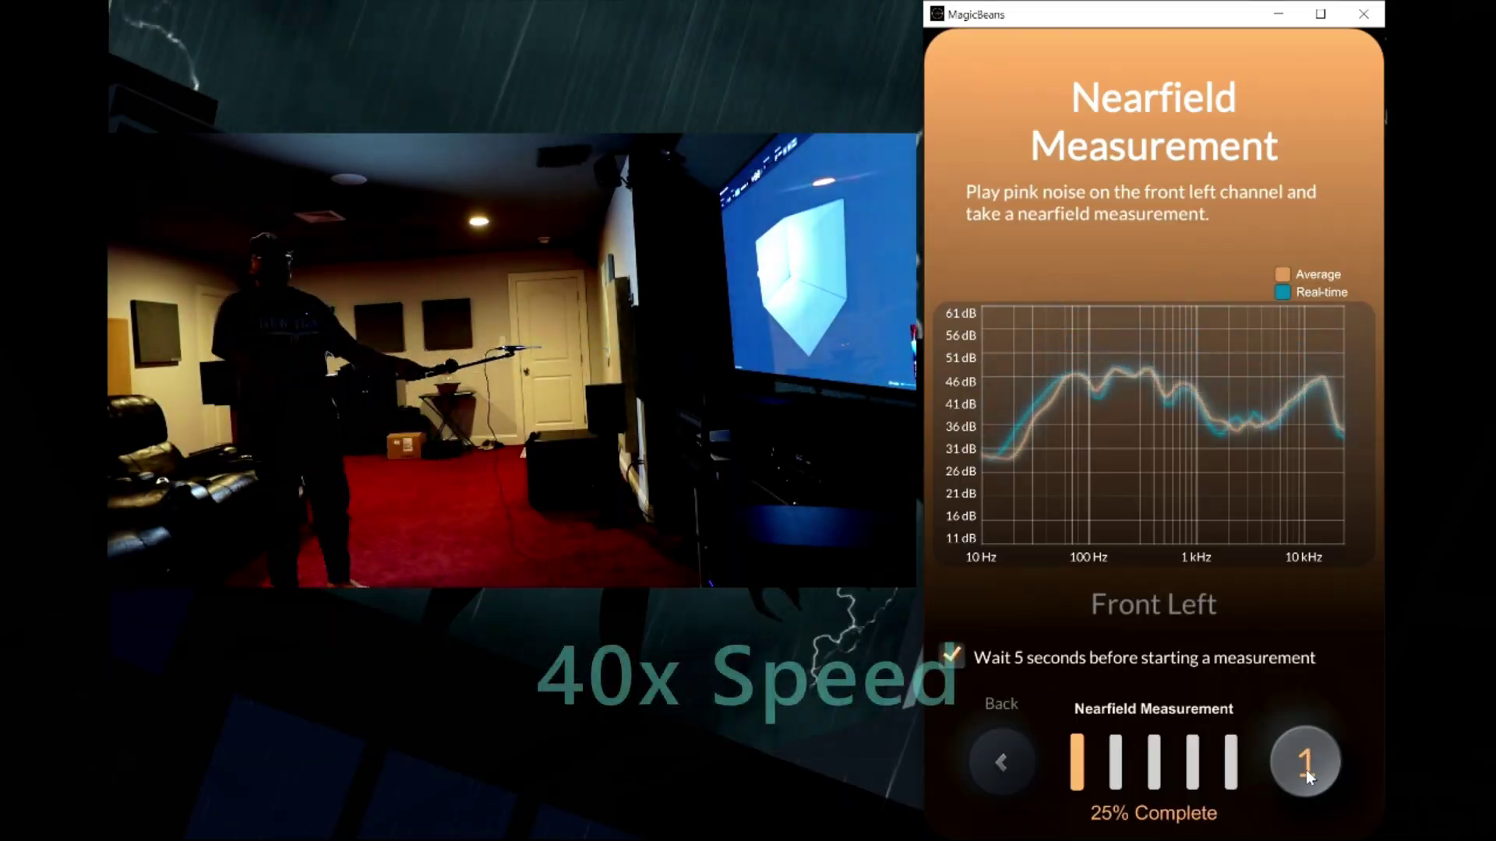
- Take the front left channel's measurements, starting with the nearfield one, and advance to the center channel
{"action": "left_click", "coordinate": [1306, 763]}
{"action": "left_click", "coordinate": [1306, 762]}
{"action": "left_click", "coordinate": [1304, 757]}
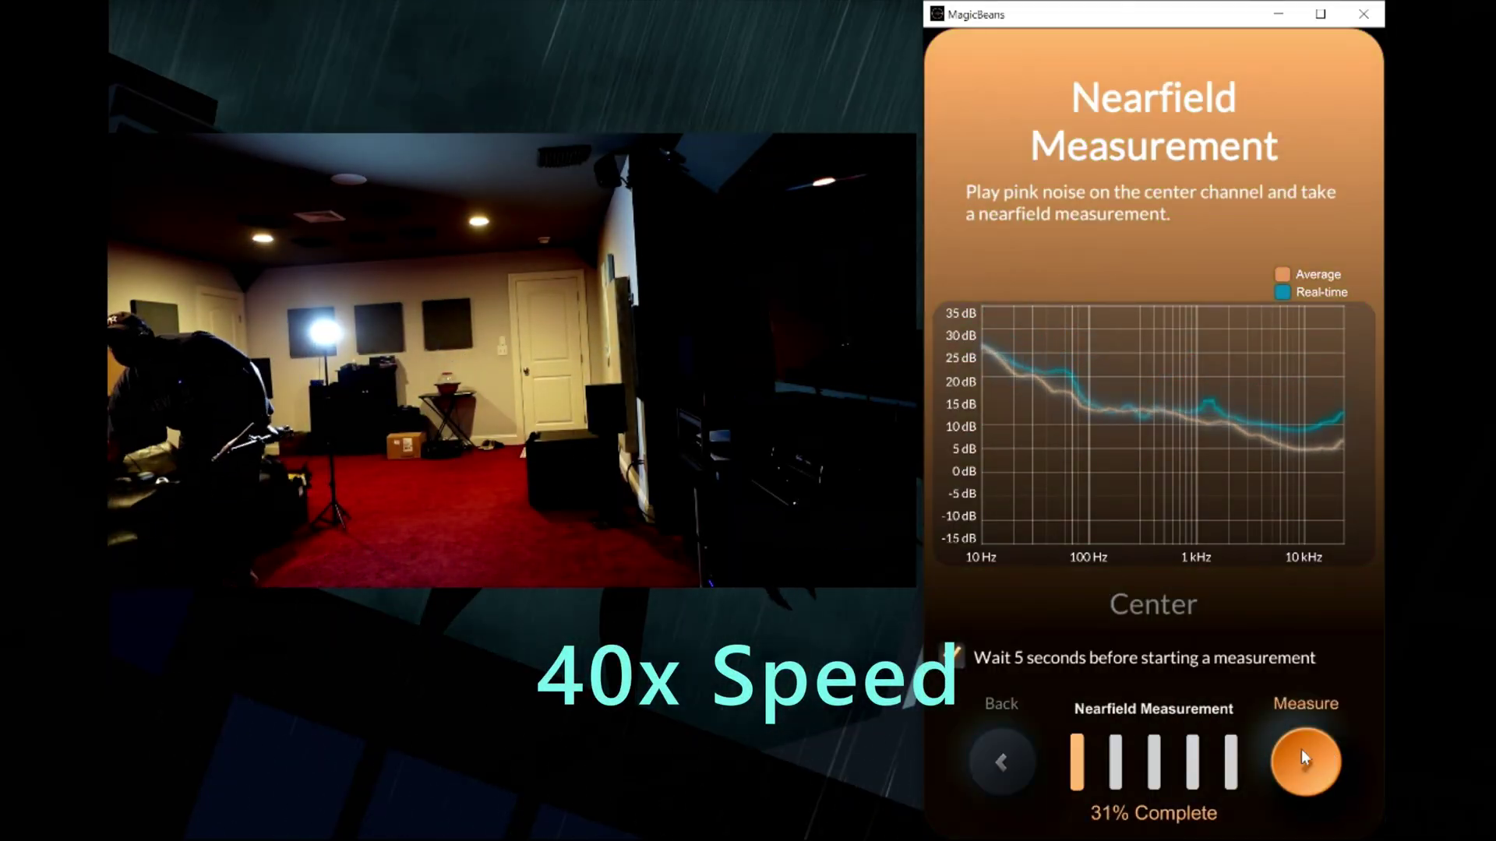
- Measure the center channel with pink noise and advance to the front right channel
{"action": "left_click", "coordinate": [1301, 751]}
{"action": "left_click", "coordinate": [1301, 751]}
{"action": "left_click", "coordinate": [1301, 751]}
{"action": "left_click", "coordinate": [1301, 749]}
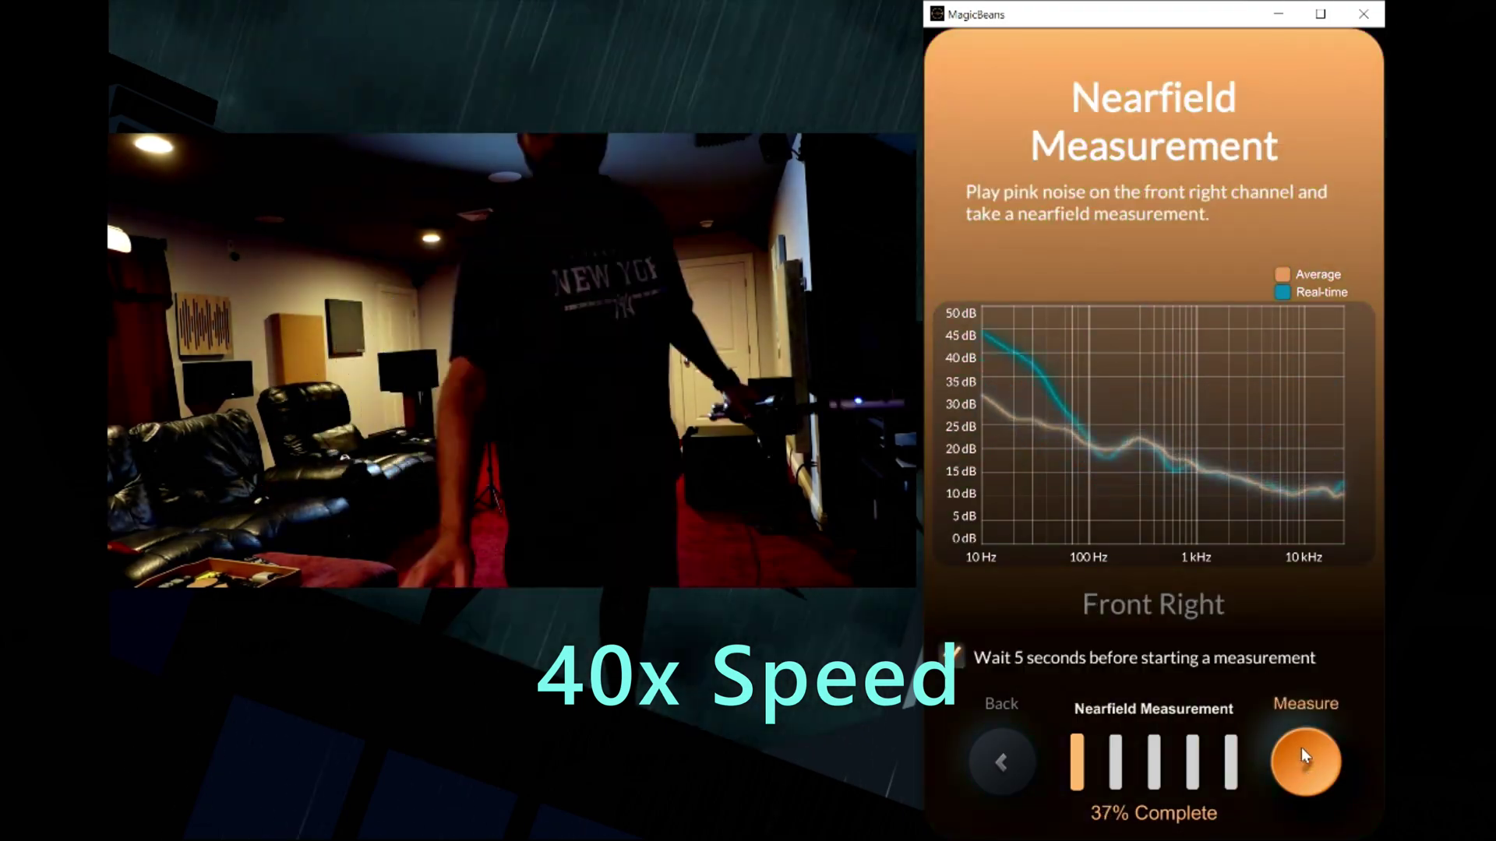
- Take the front right channel's nearfield measurement and continue with the MLP measurement
{"action": "left_click", "coordinate": [1302, 752]}
{"action": "left_click", "coordinate": [1320, 754]}
{"action": "left_click", "coordinate": [1322, 757]}
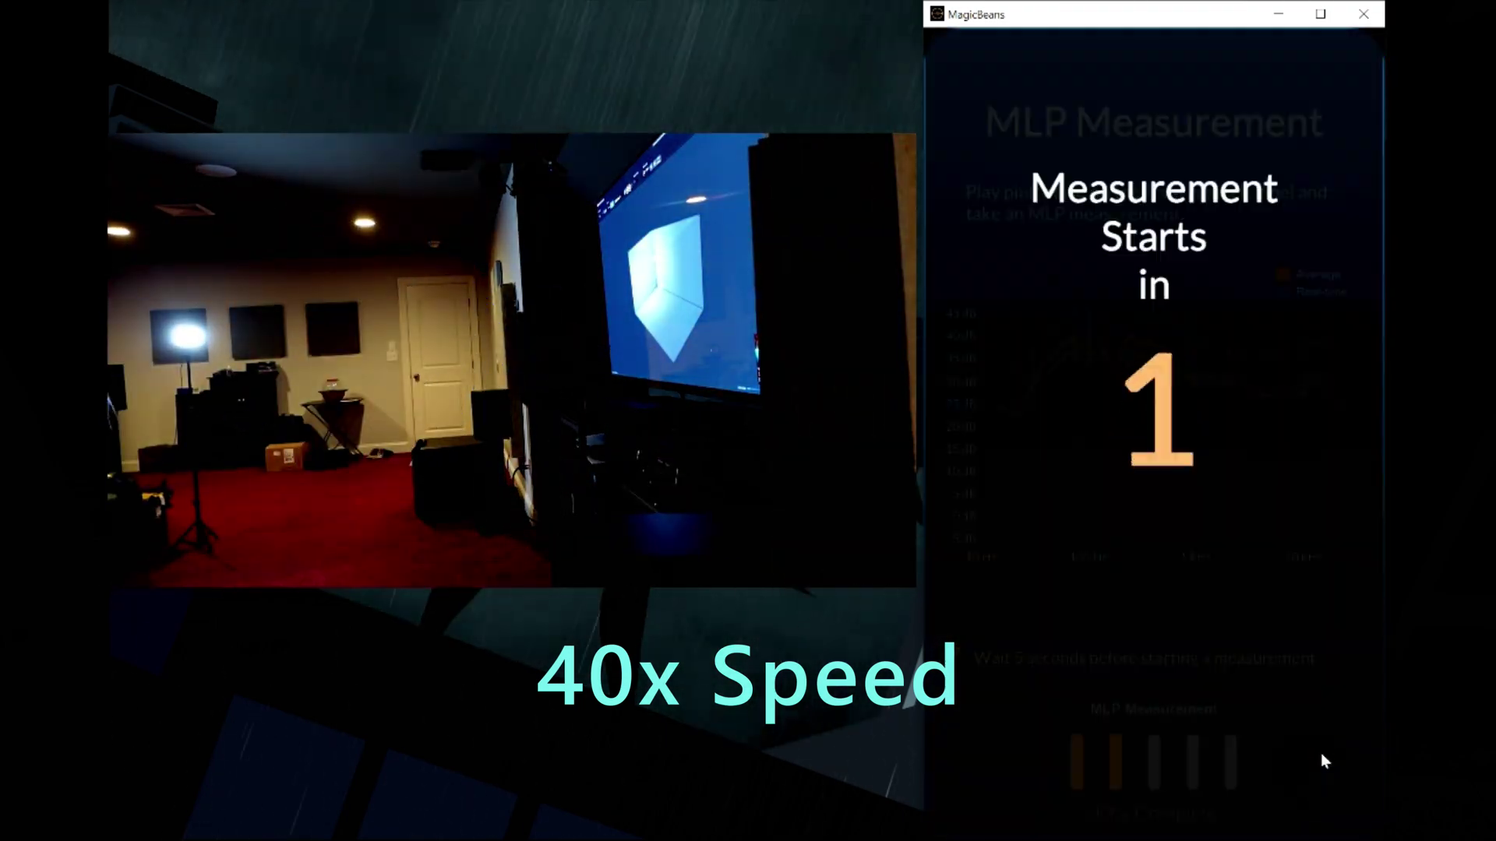
{"action": "left_click", "coordinate": [1322, 756]}
{"action": "left_click", "coordinate": [1320, 763]}
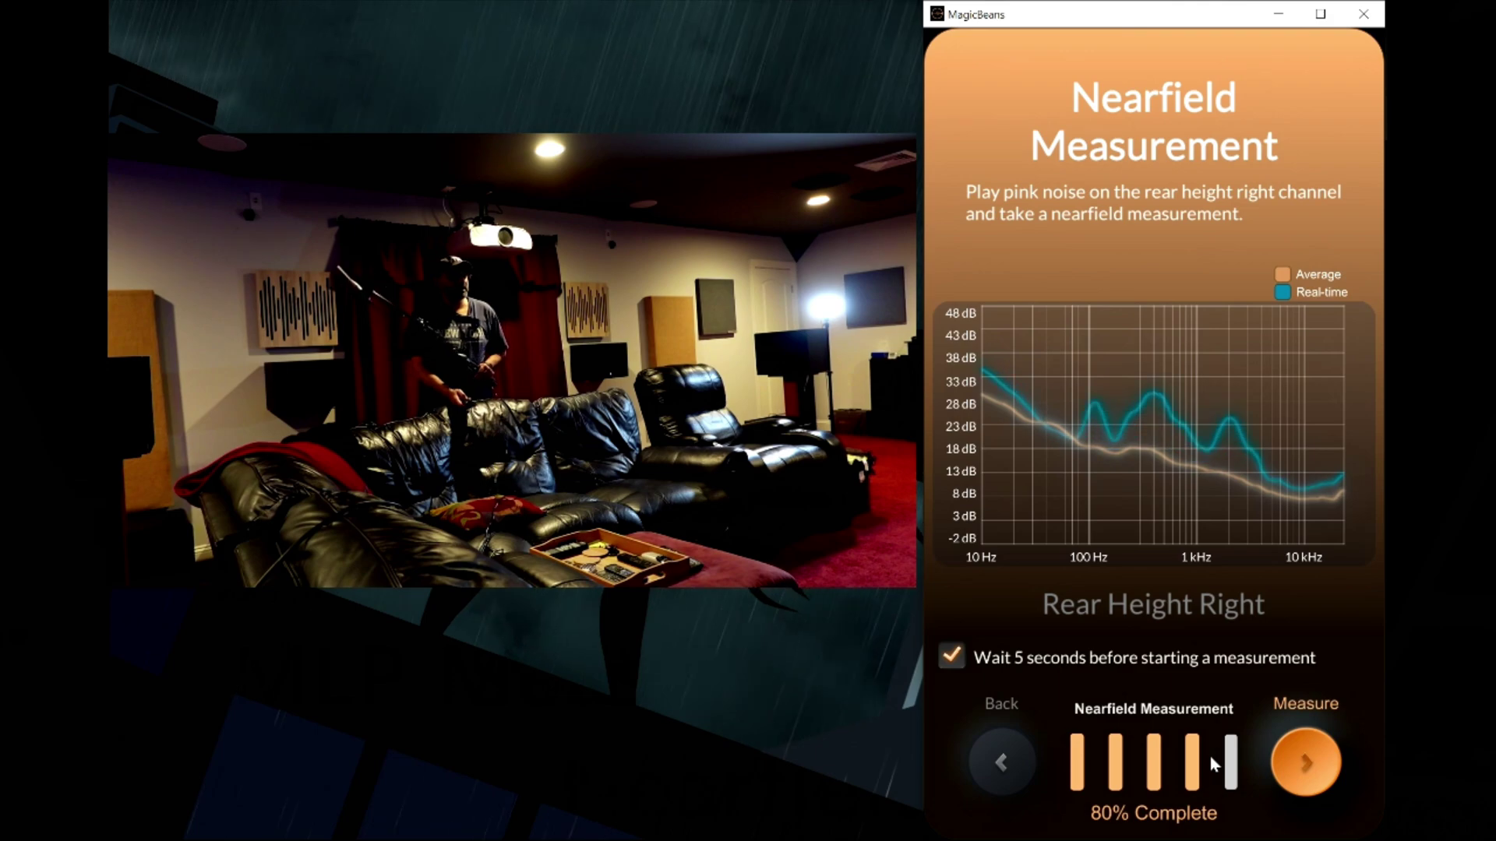
- Take the rear height right channel's nearfield measurement and complete the LFE channel's MLP measurement
{"action": "left_click", "coordinate": [1306, 761]}
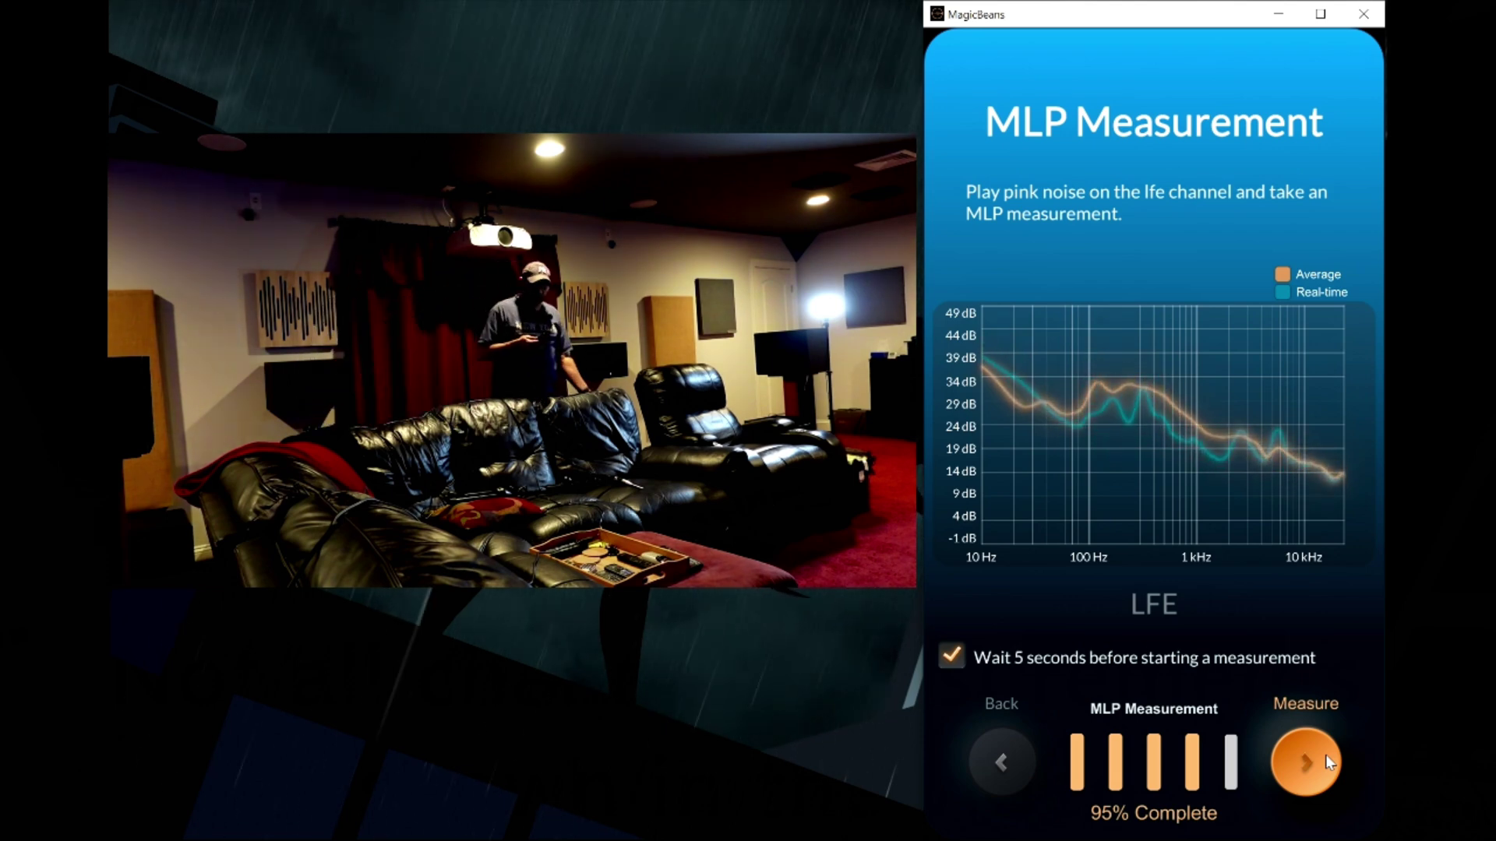
{"action": "left_click", "coordinate": [1325, 755]}
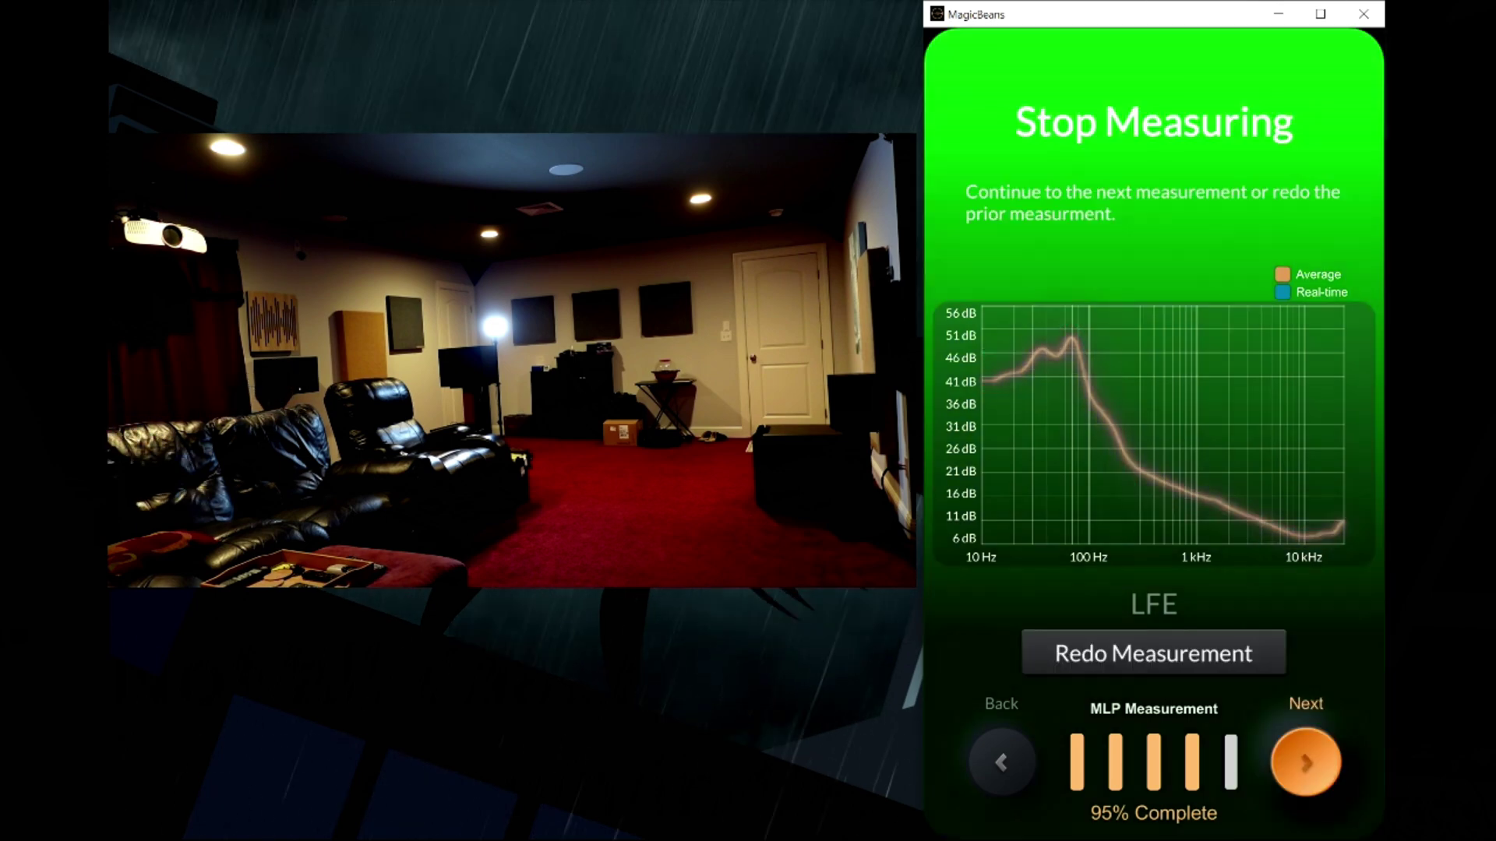
{"action": "left_click", "coordinate": [1301, 756]}
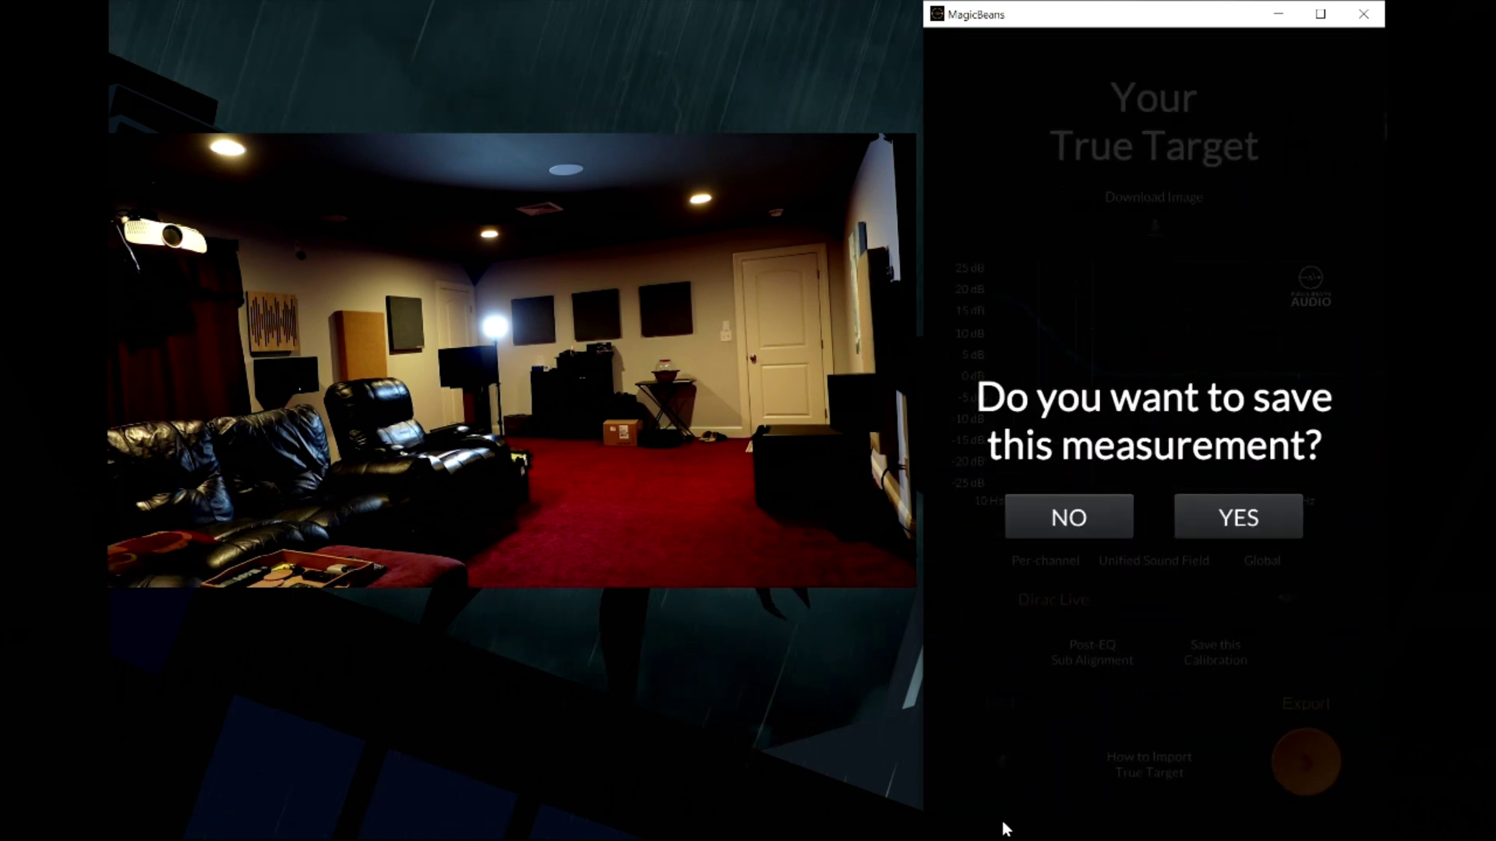
- Save the room measurement under the name MYHT4-22
{"action": "left_click", "coordinate": [1235, 519]}
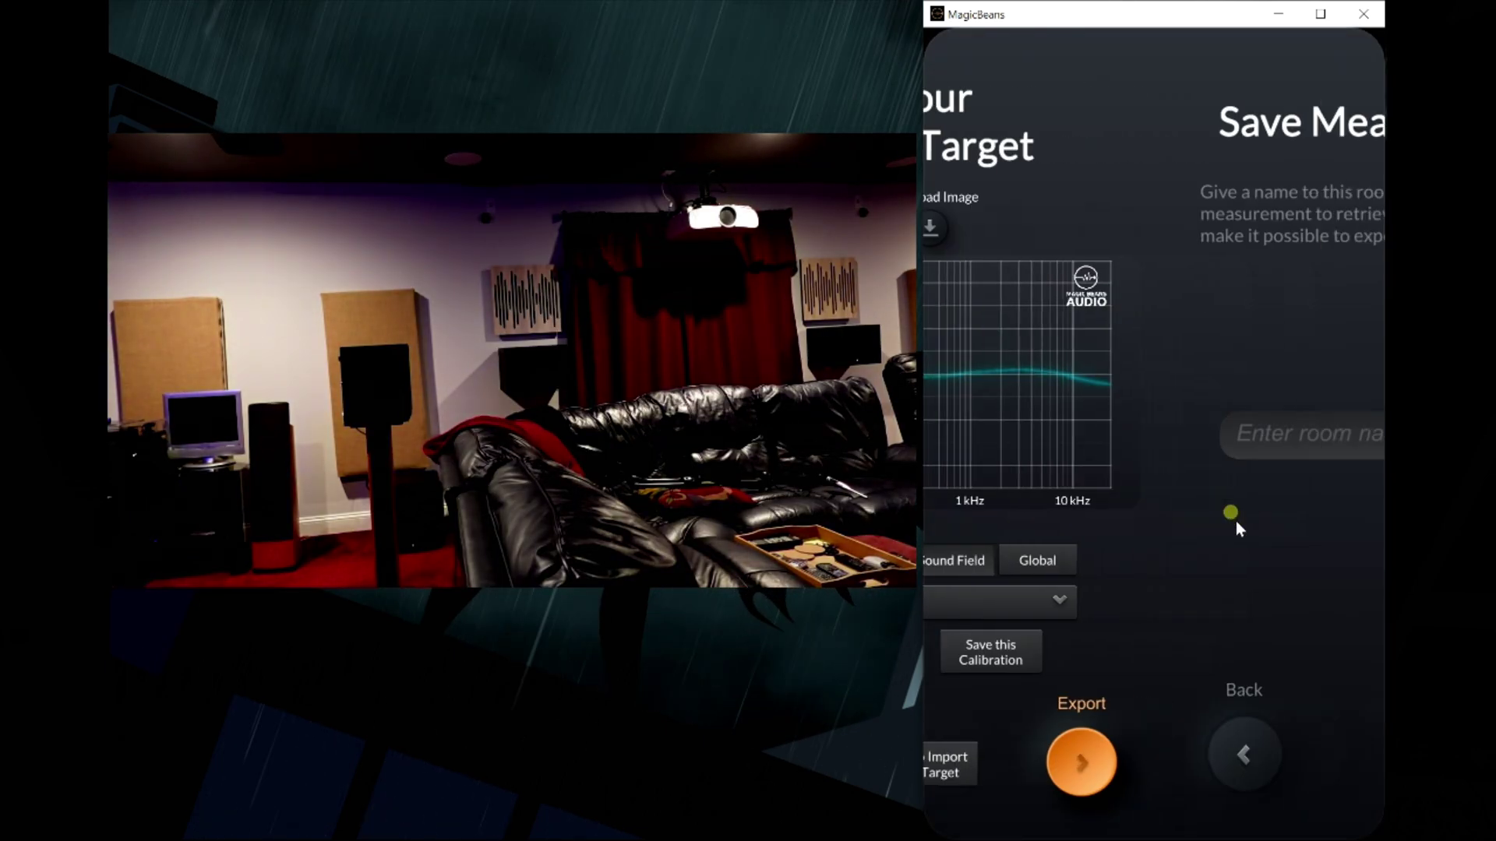
{"action": "left_click", "coordinate": [1193, 446]}
{"action": "type", "text": "MYHT4-22"}
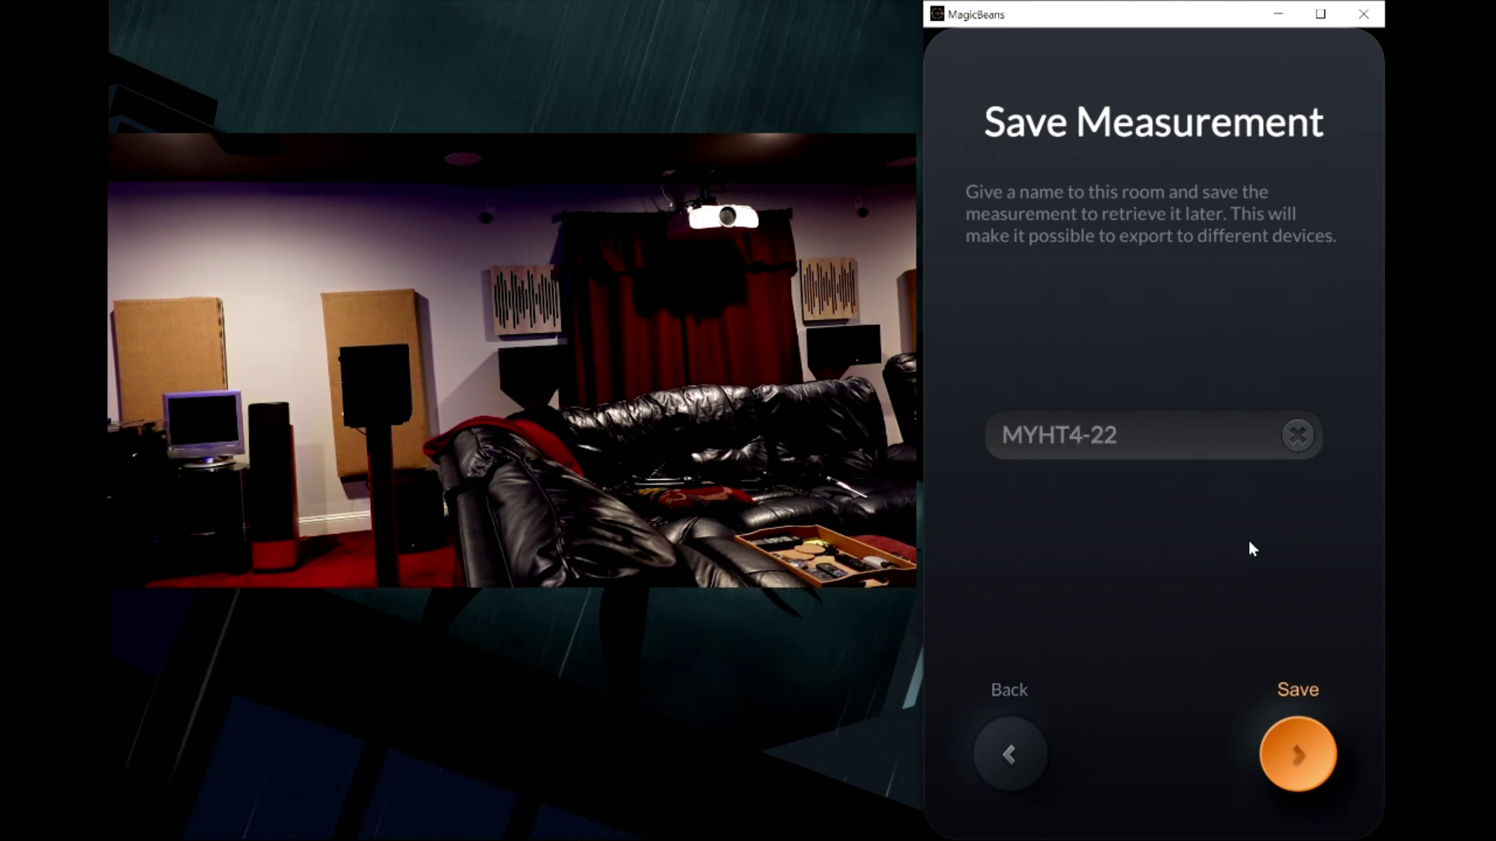
{"action": "left_click", "coordinate": [1304, 757]}
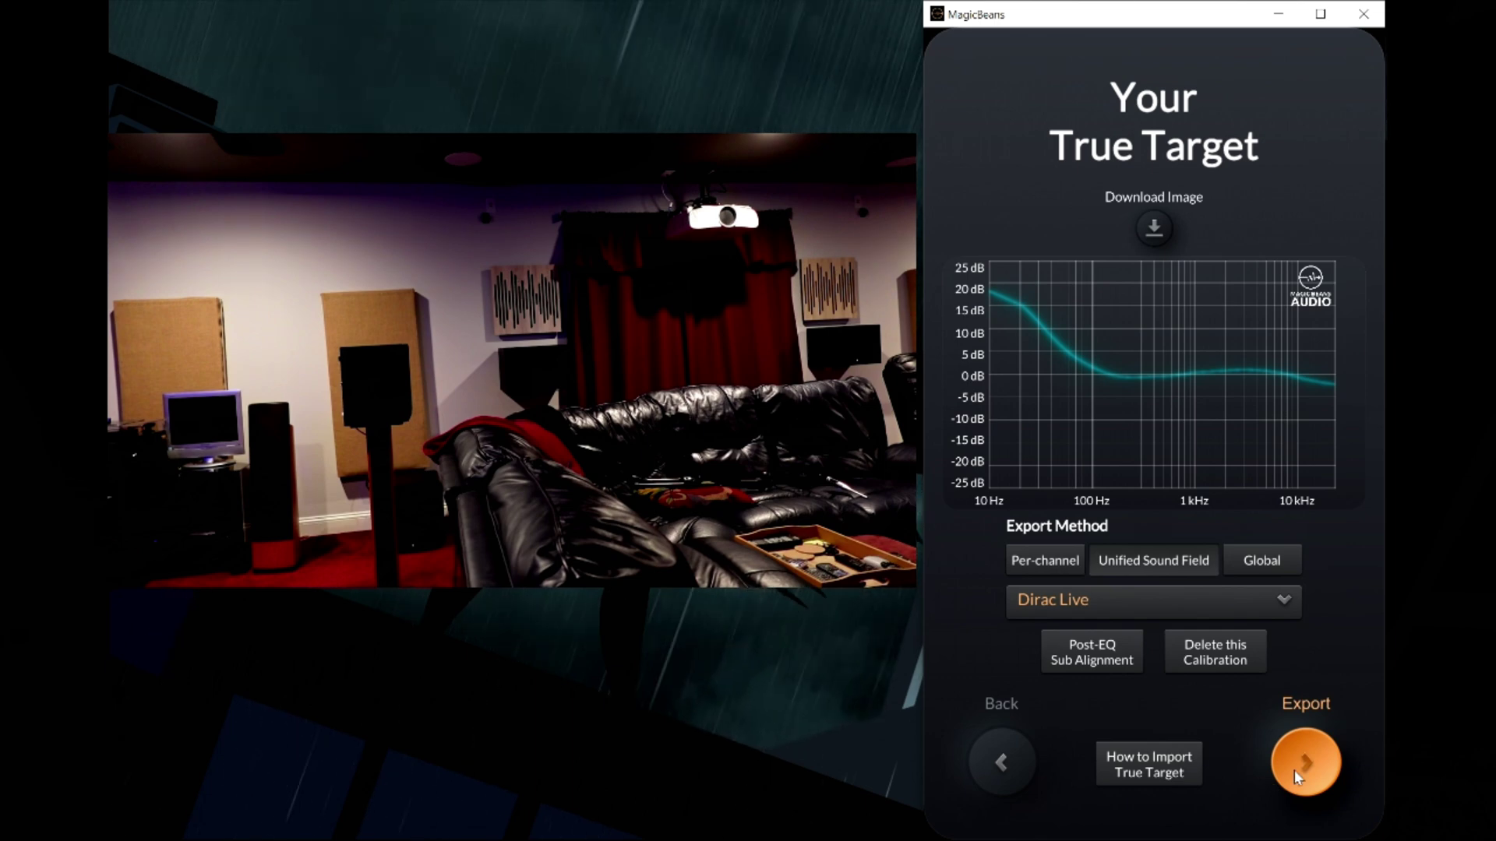
- Save the True Target graph image as MYHT4-22.png and choose the Unified Sound Field export method
{"action": "left_click", "coordinate": [1156, 229]}
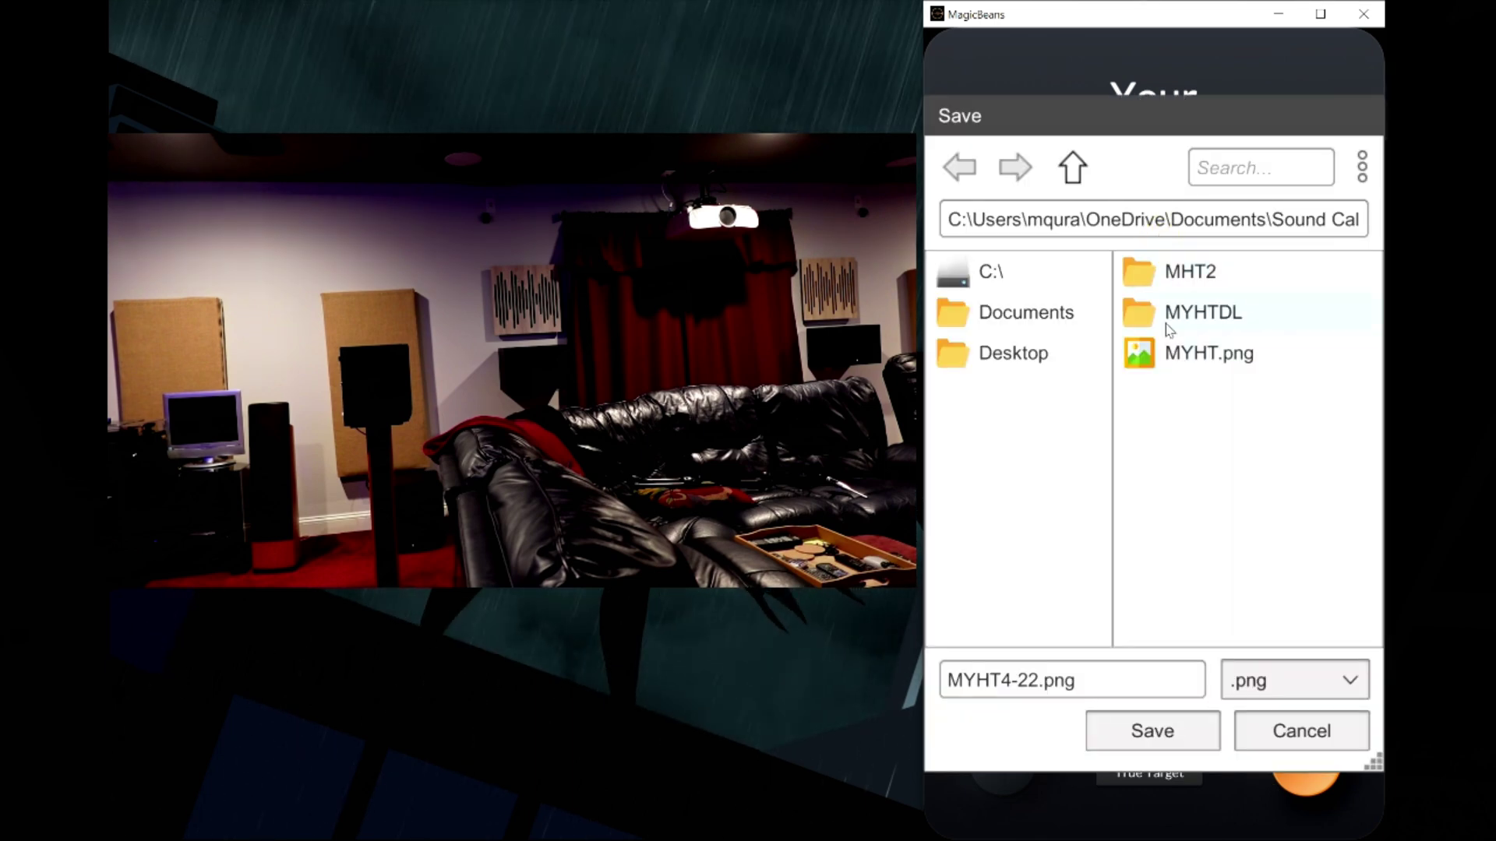
{"action": "left_click", "coordinate": [1161, 733]}
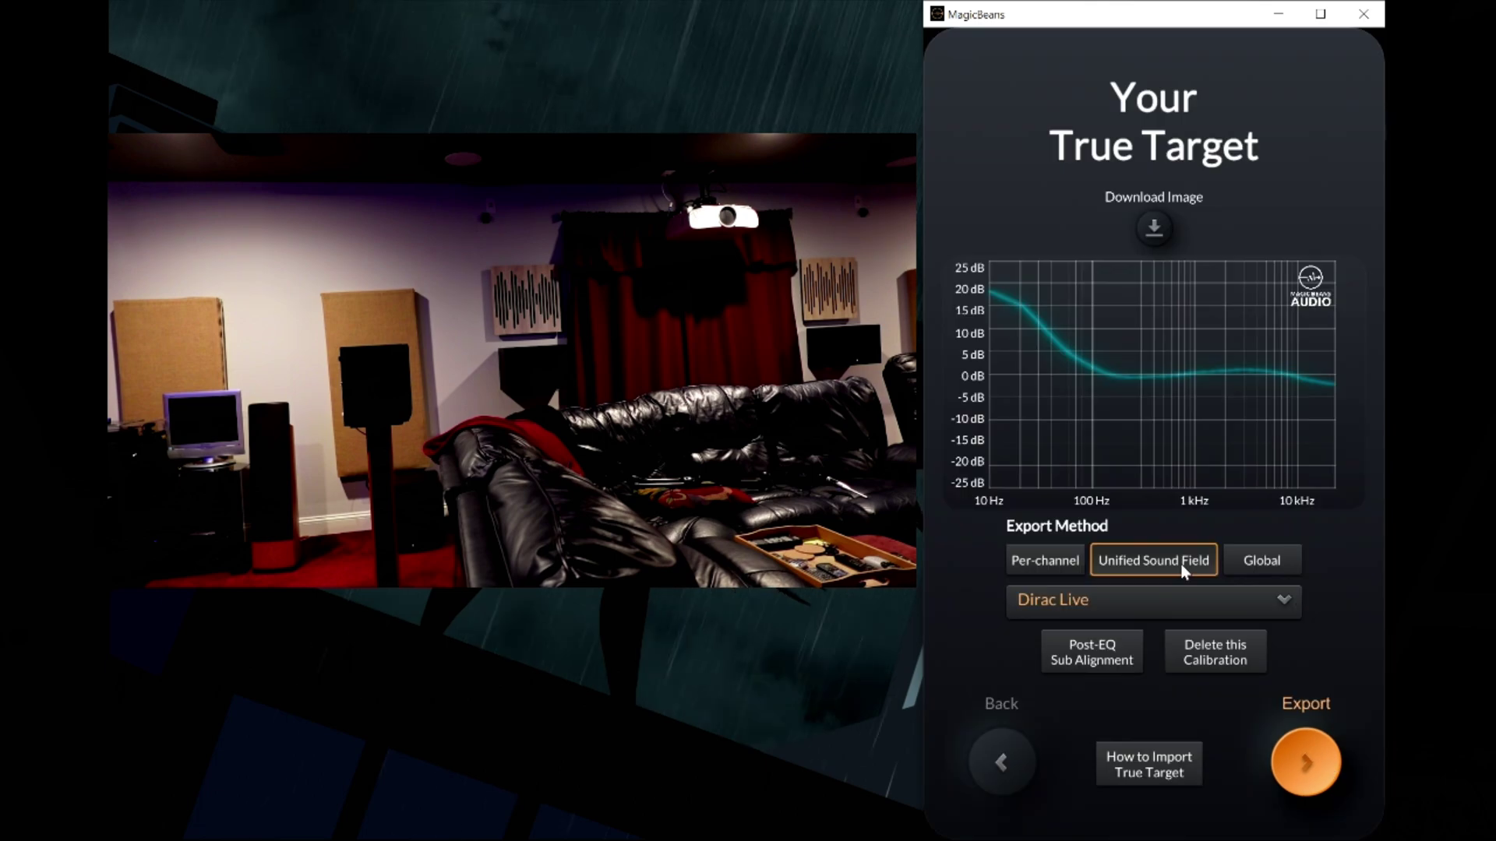
{"action": "left_click", "coordinate": [1181, 567]}
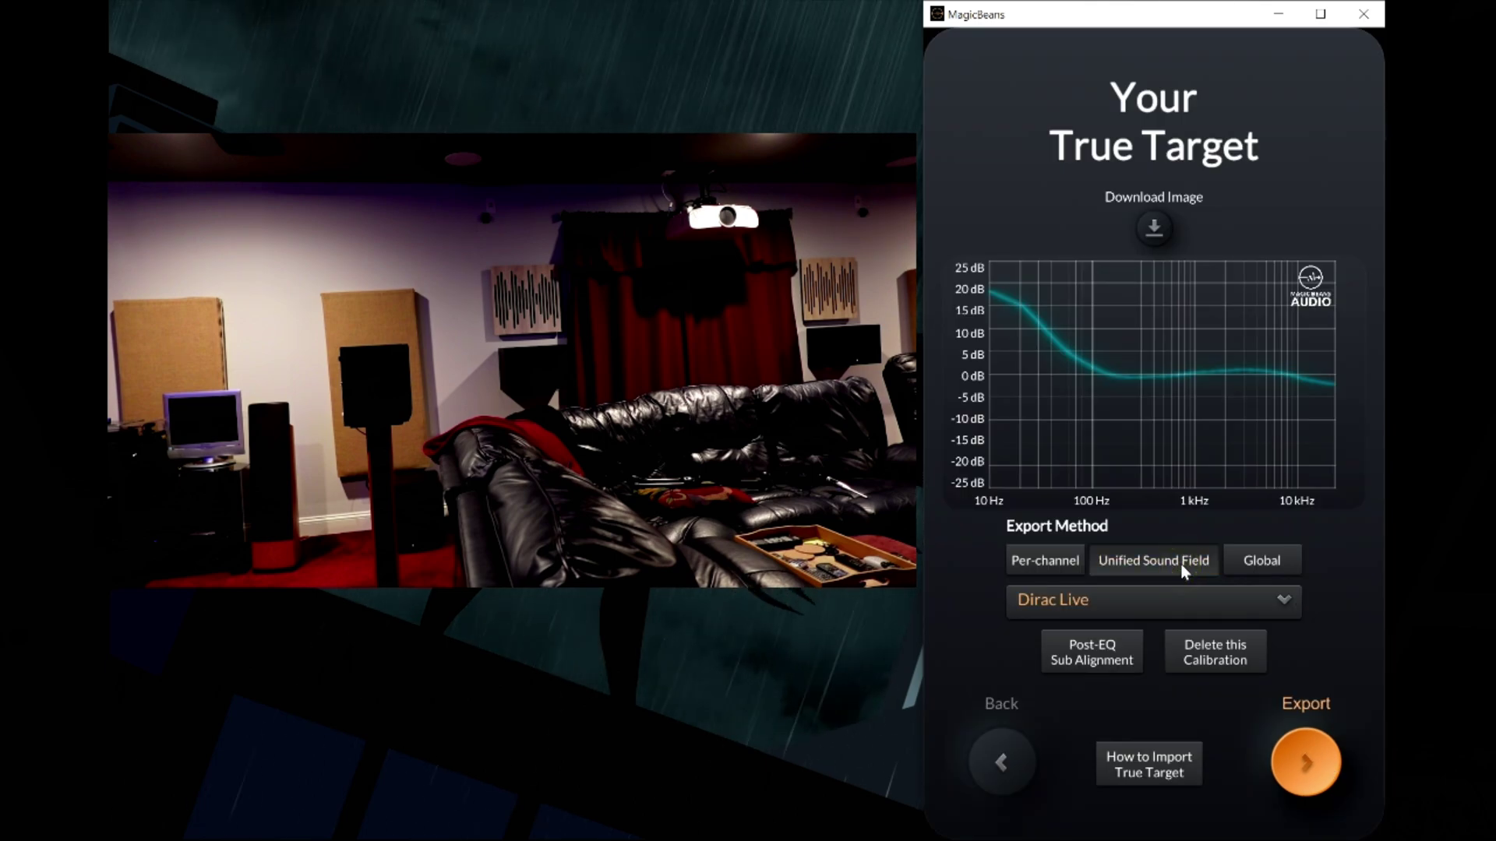
- Export the True Target in Dirac Live Bass Control format to the MHT2 folder as MYHT4-22
{"action": "left_click", "coordinate": [1189, 604]}
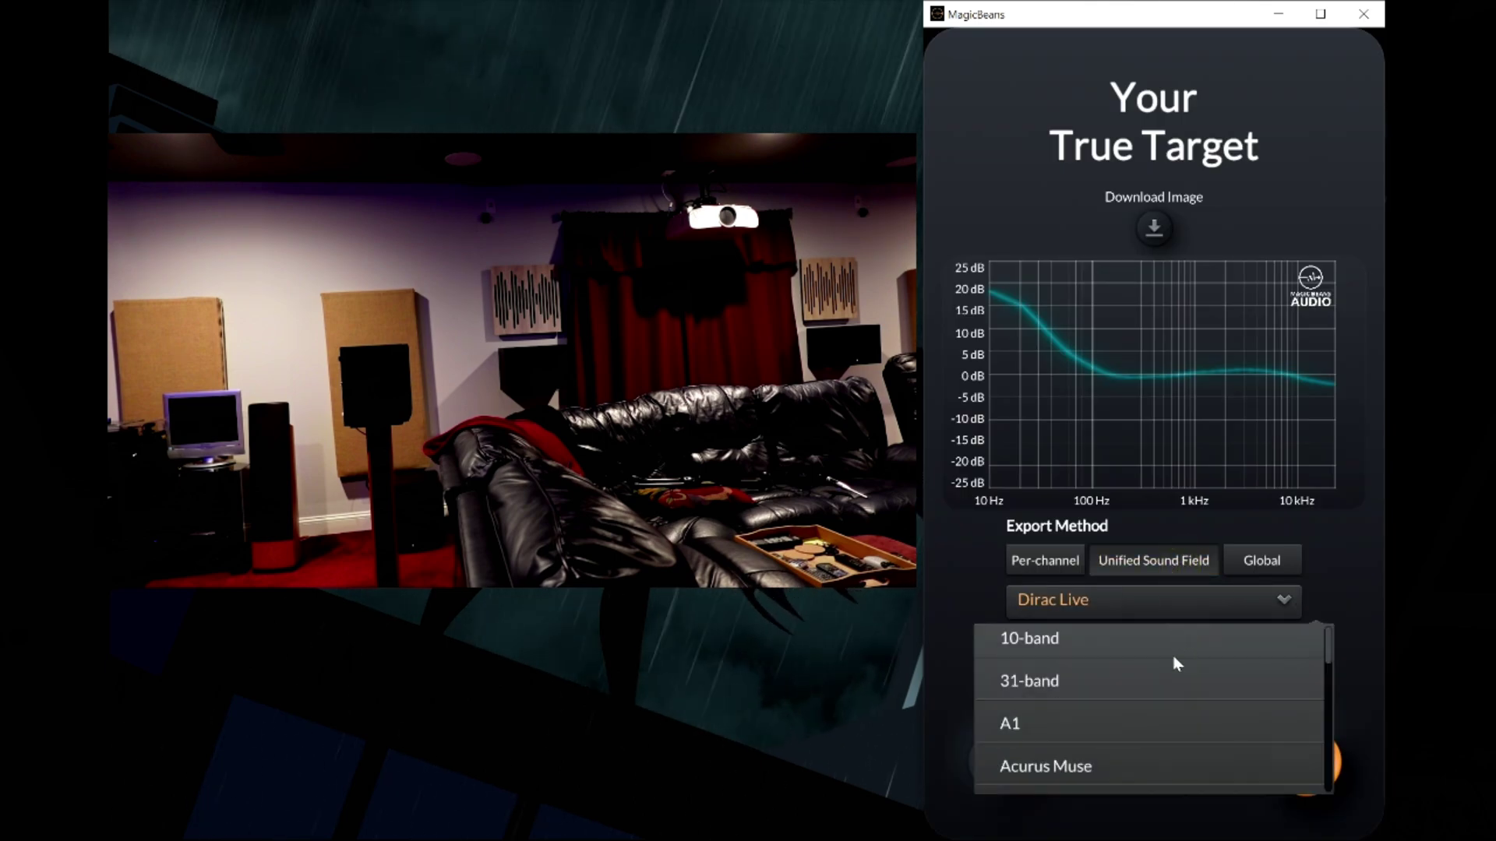
{"action": "scroll", "coordinate": [1169, 670], "scroll_direction": "down", "scroll_amount": 5}
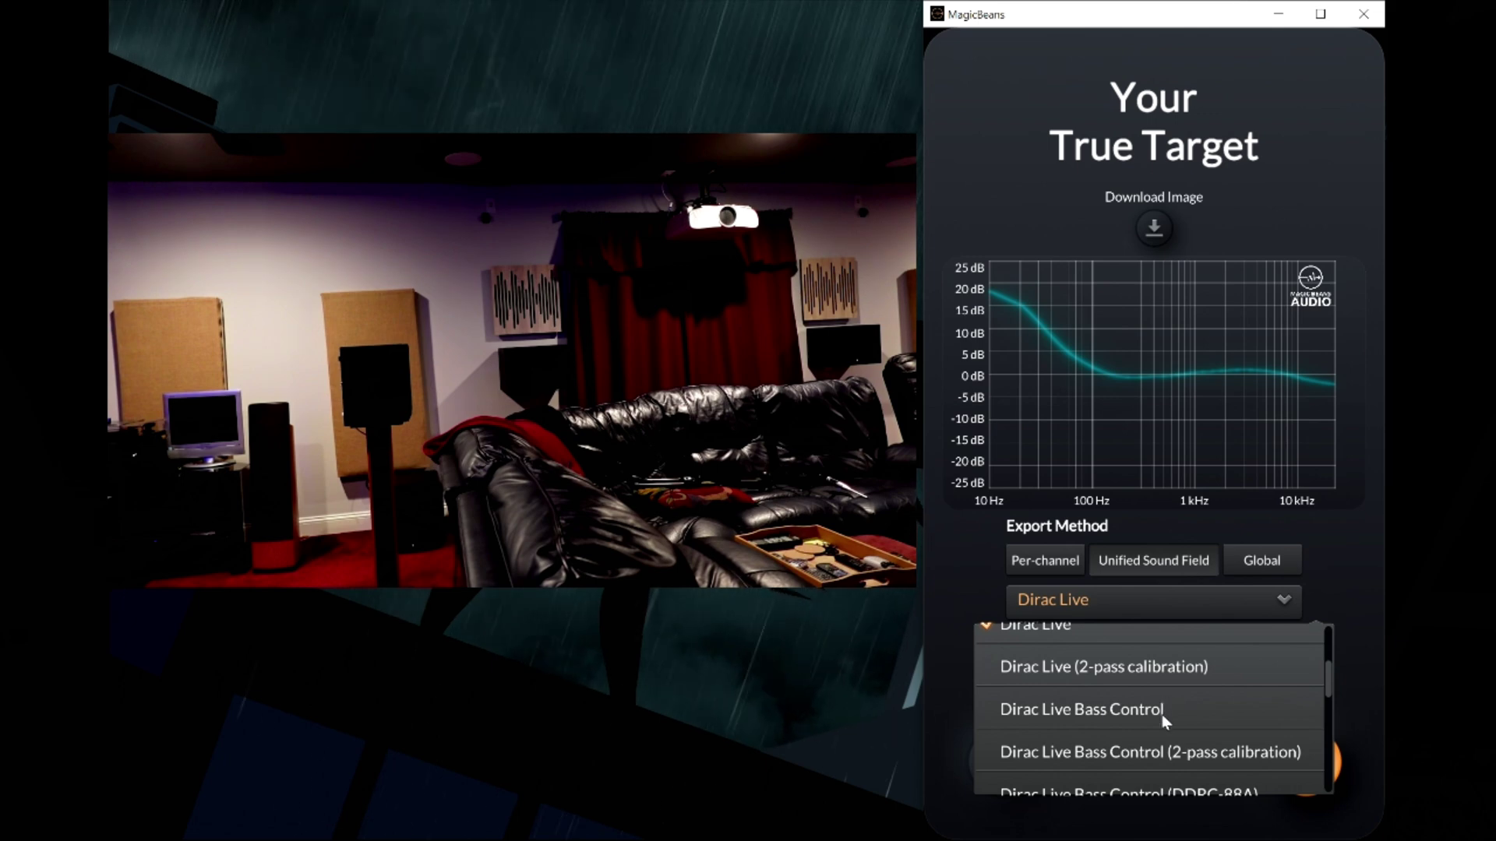
{"action": "left_click", "coordinate": [1167, 721]}
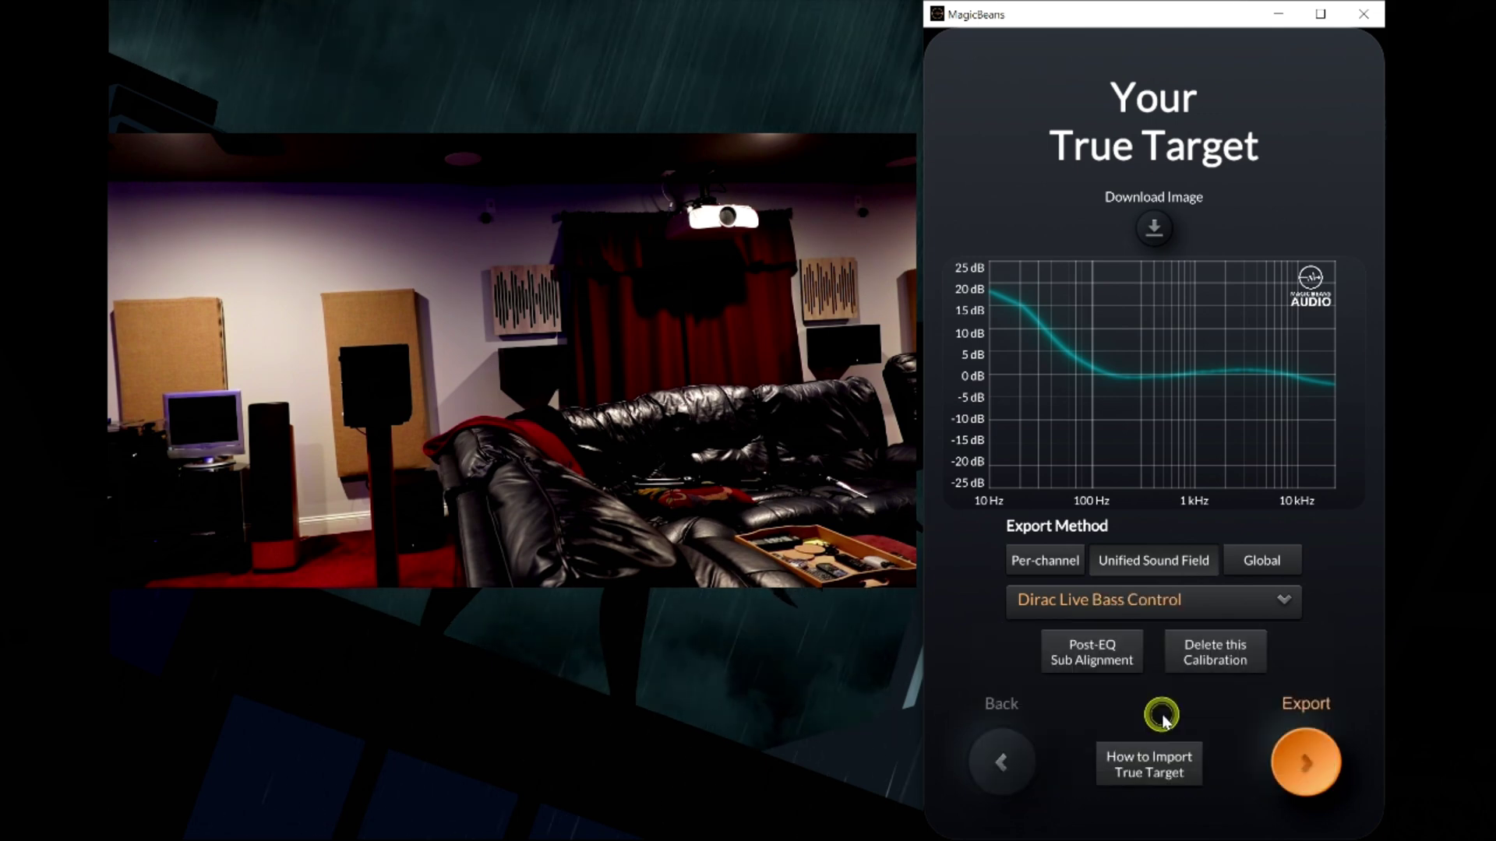
{"action": "left_click", "coordinate": [1315, 776]}
{"action": "double_click", "coordinate": [1184, 270]}
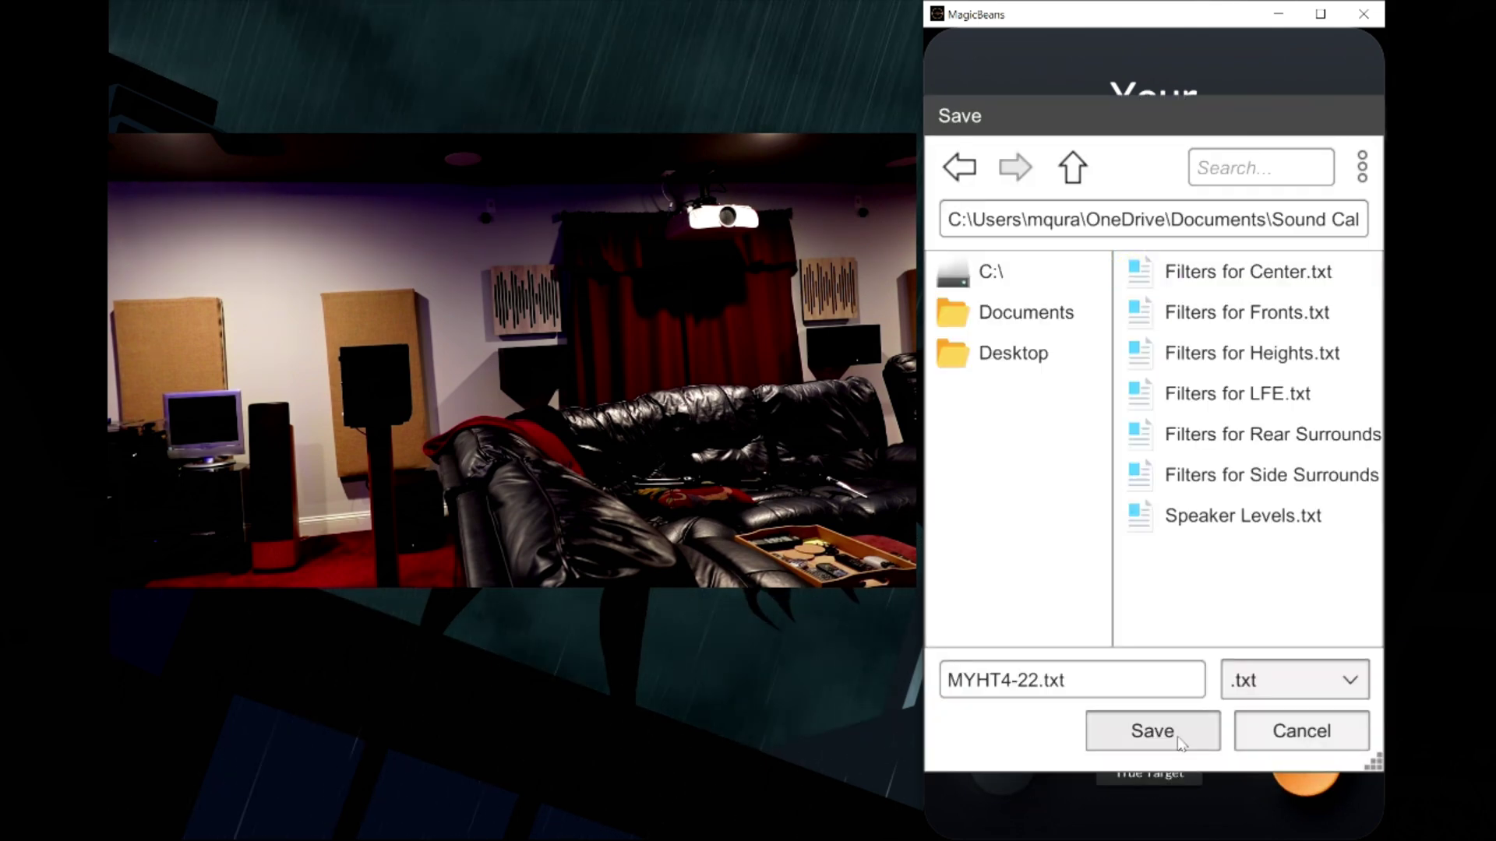
{"action": "left_click", "coordinate": [1153, 732]}
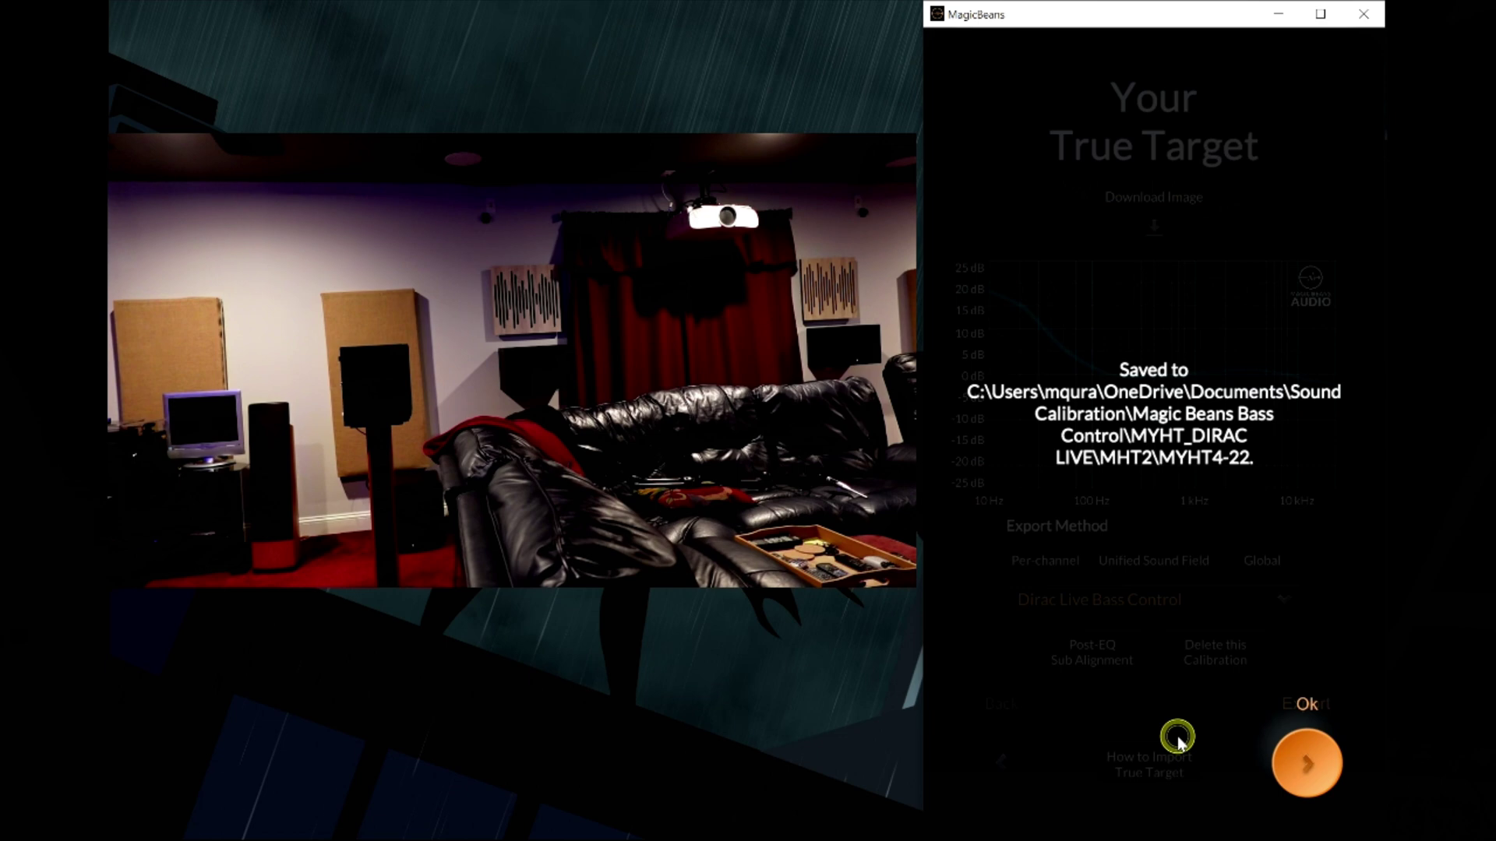
{"action": "left_click", "coordinate": [1320, 759]}
- Export the True Target in Dirac Live format to the MYHTDL folder as MYHT4-22
{"action": "left_click", "coordinate": [1223, 605]}
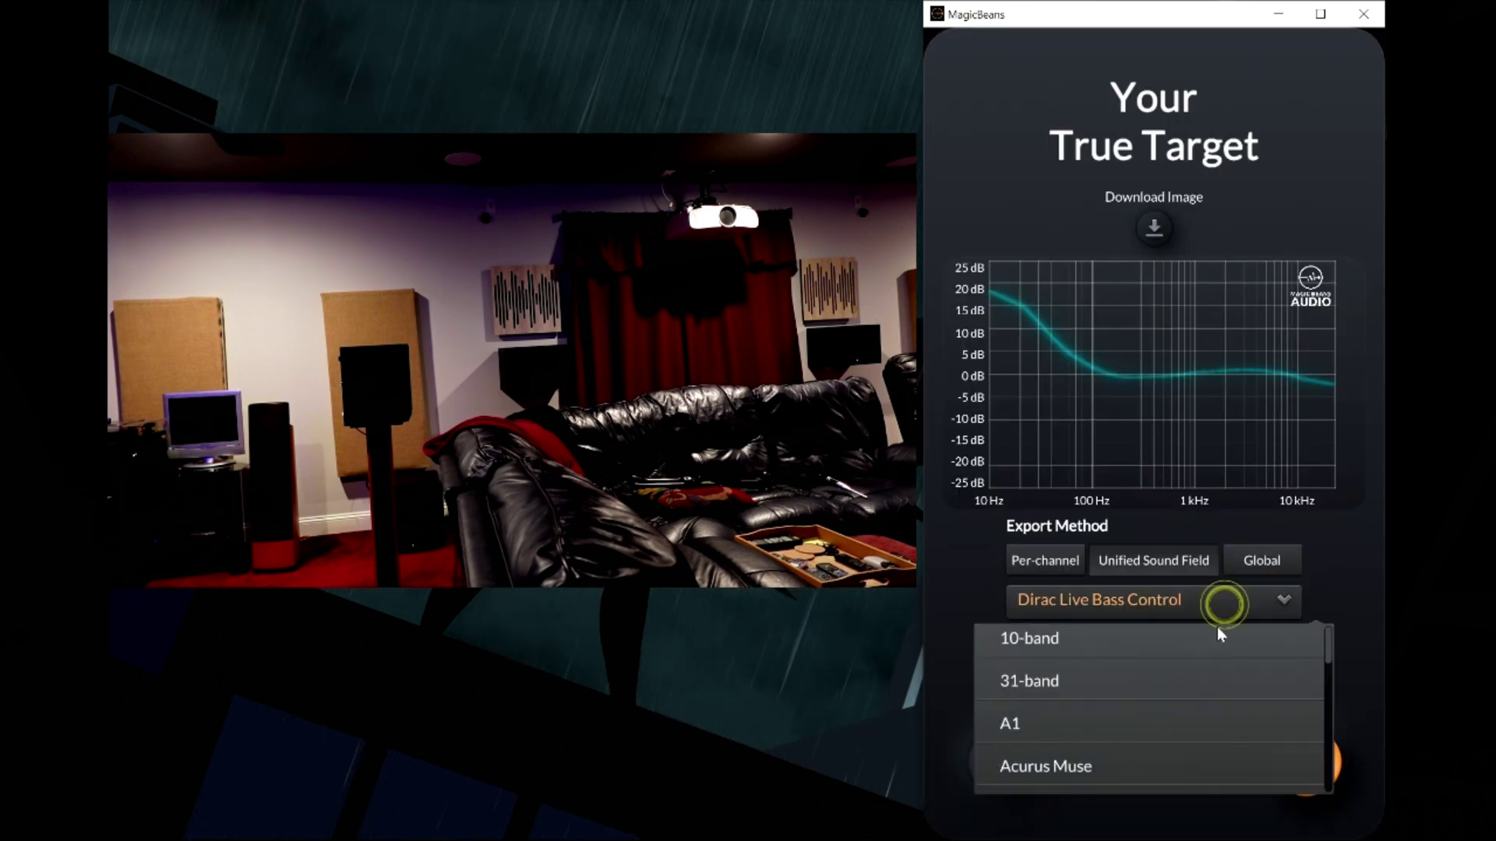
{"action": "scroll", "coordinate": [1156, 704], "scroll_direction": "down", "scroll_amount": 5}
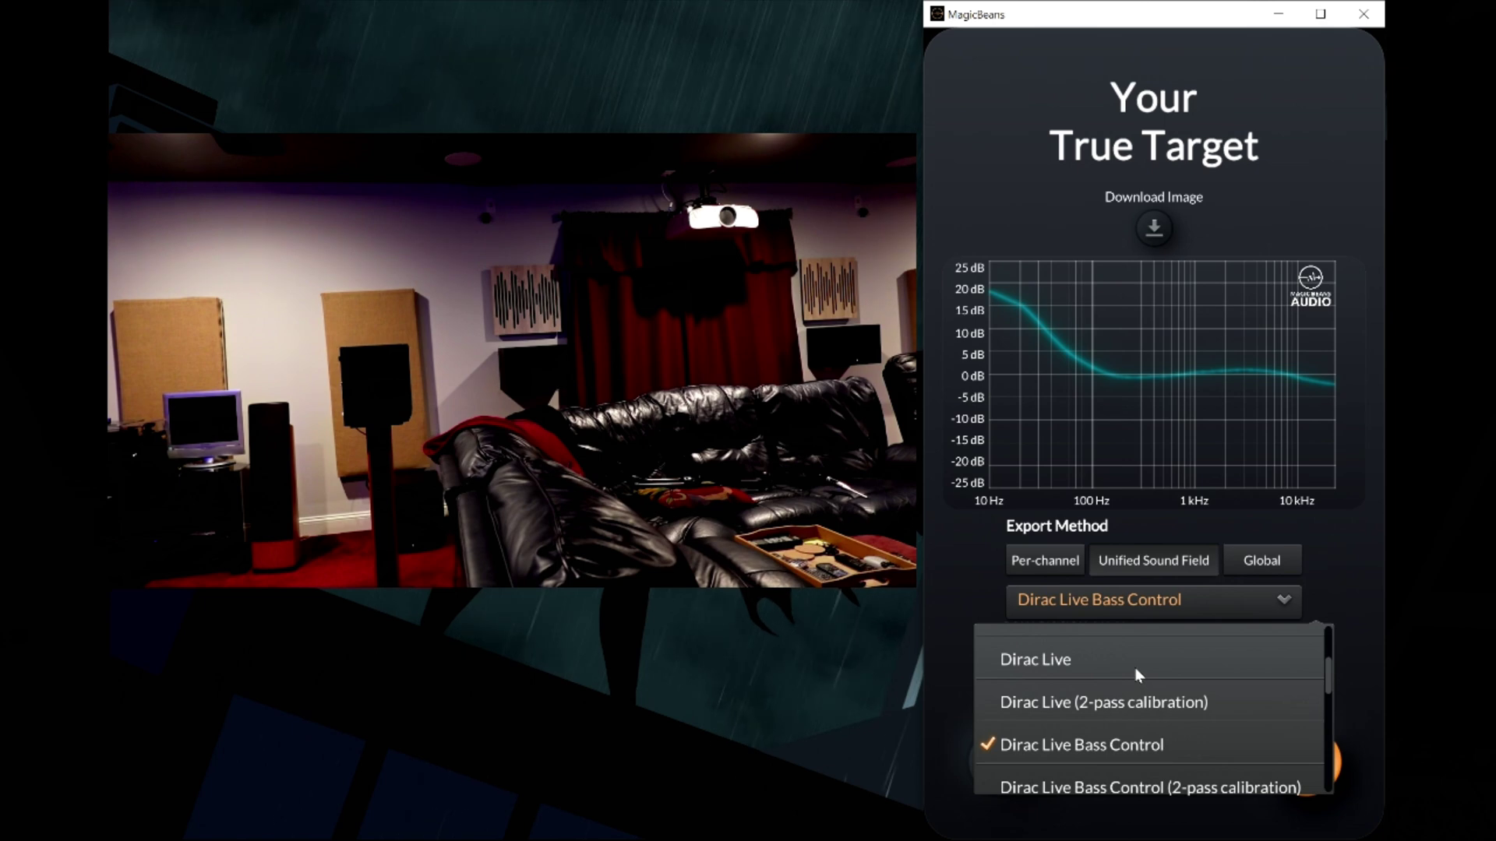
{"action": "left_click", "coordinate": [1136, 669]}
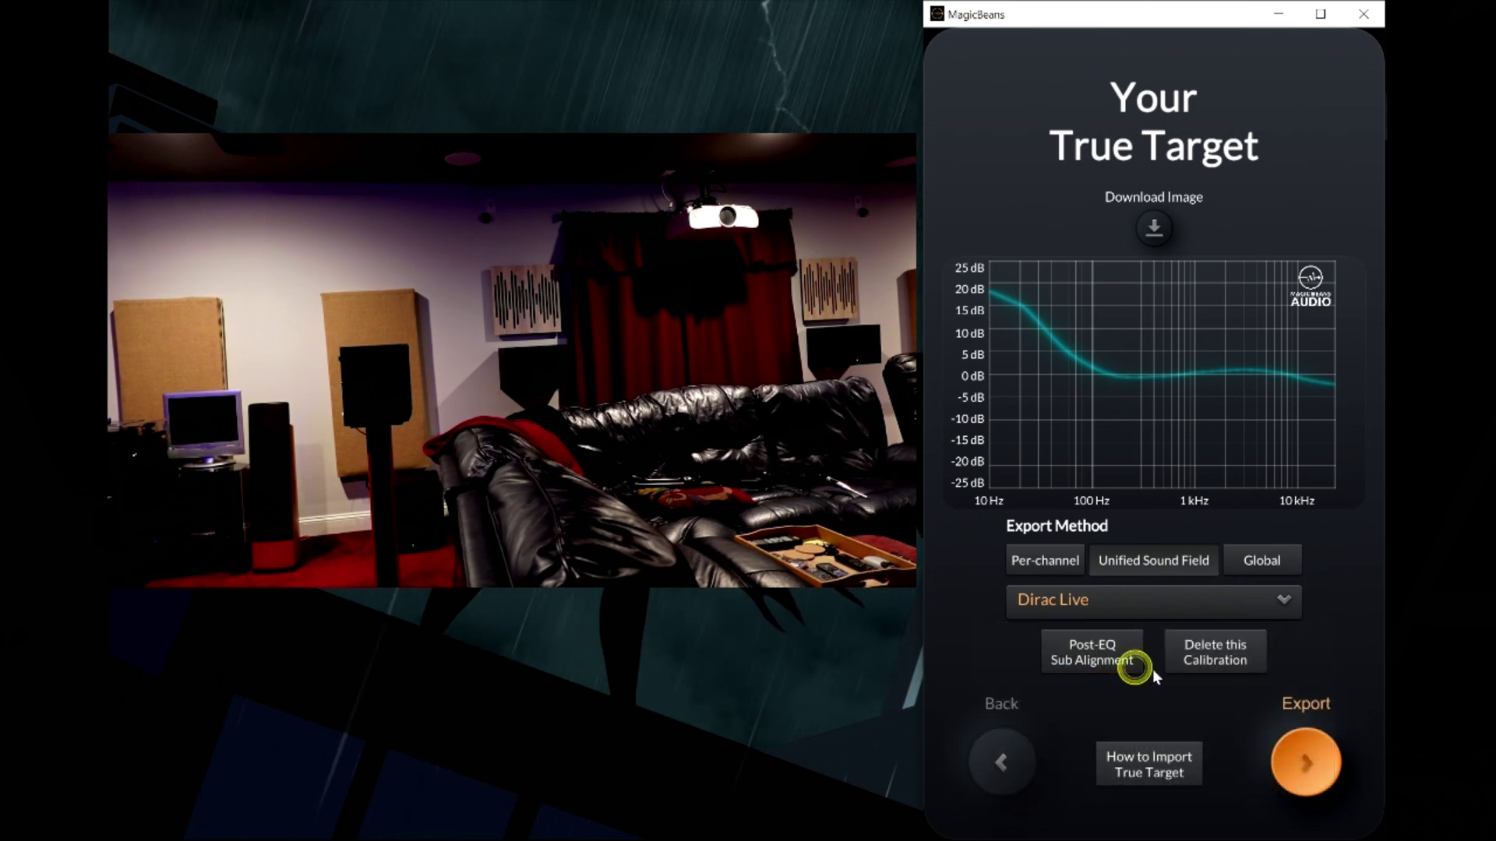
{"action": "left_click", "coordinate": [1301, 759]}
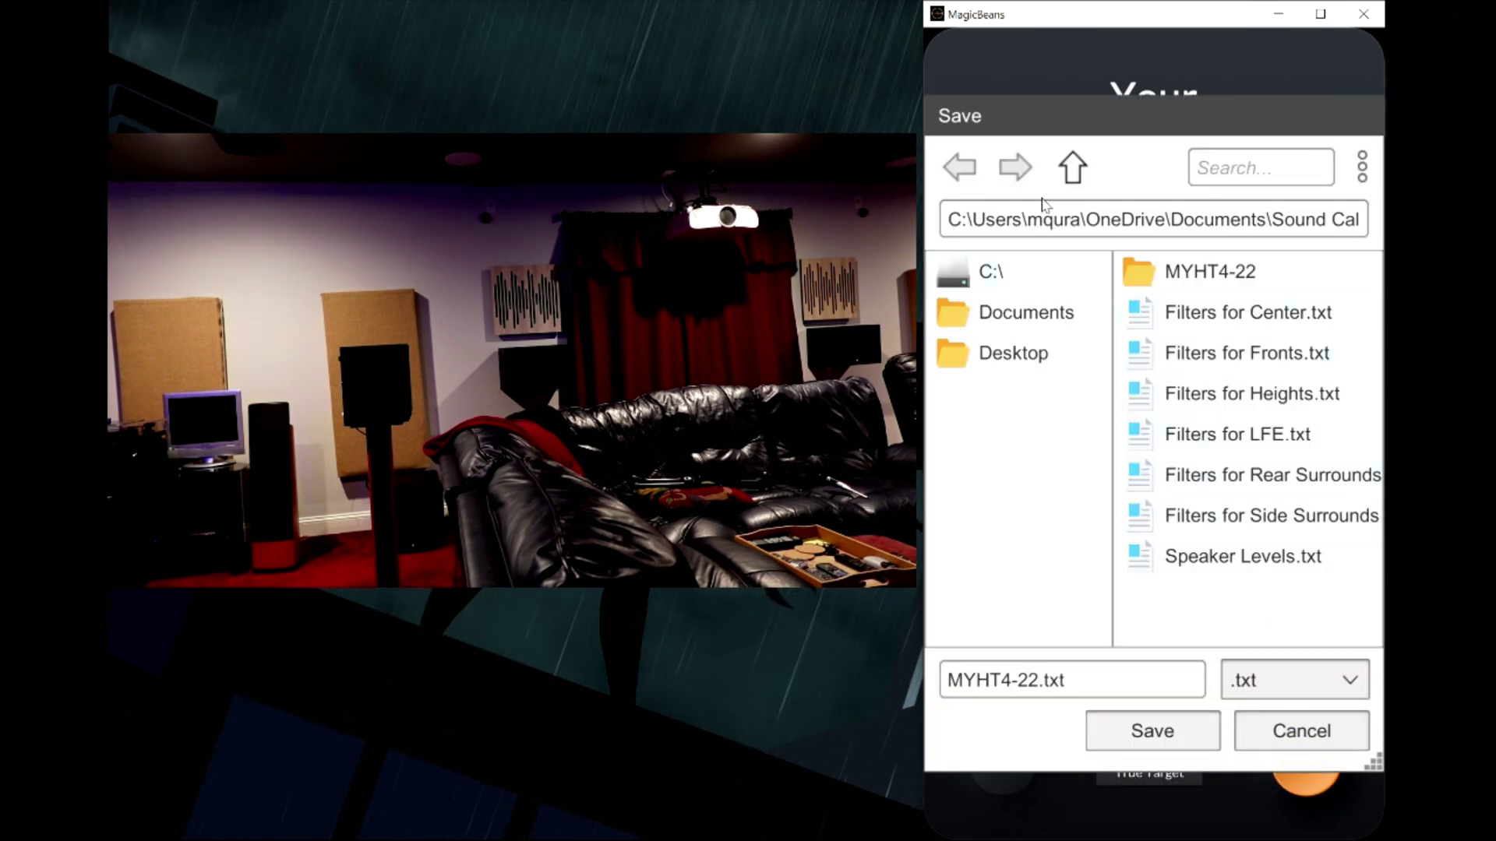
{"action": "left_click", "coordinate": [1072, 166]}
{"action": "double_click", "coordinate": [1142, 316]}
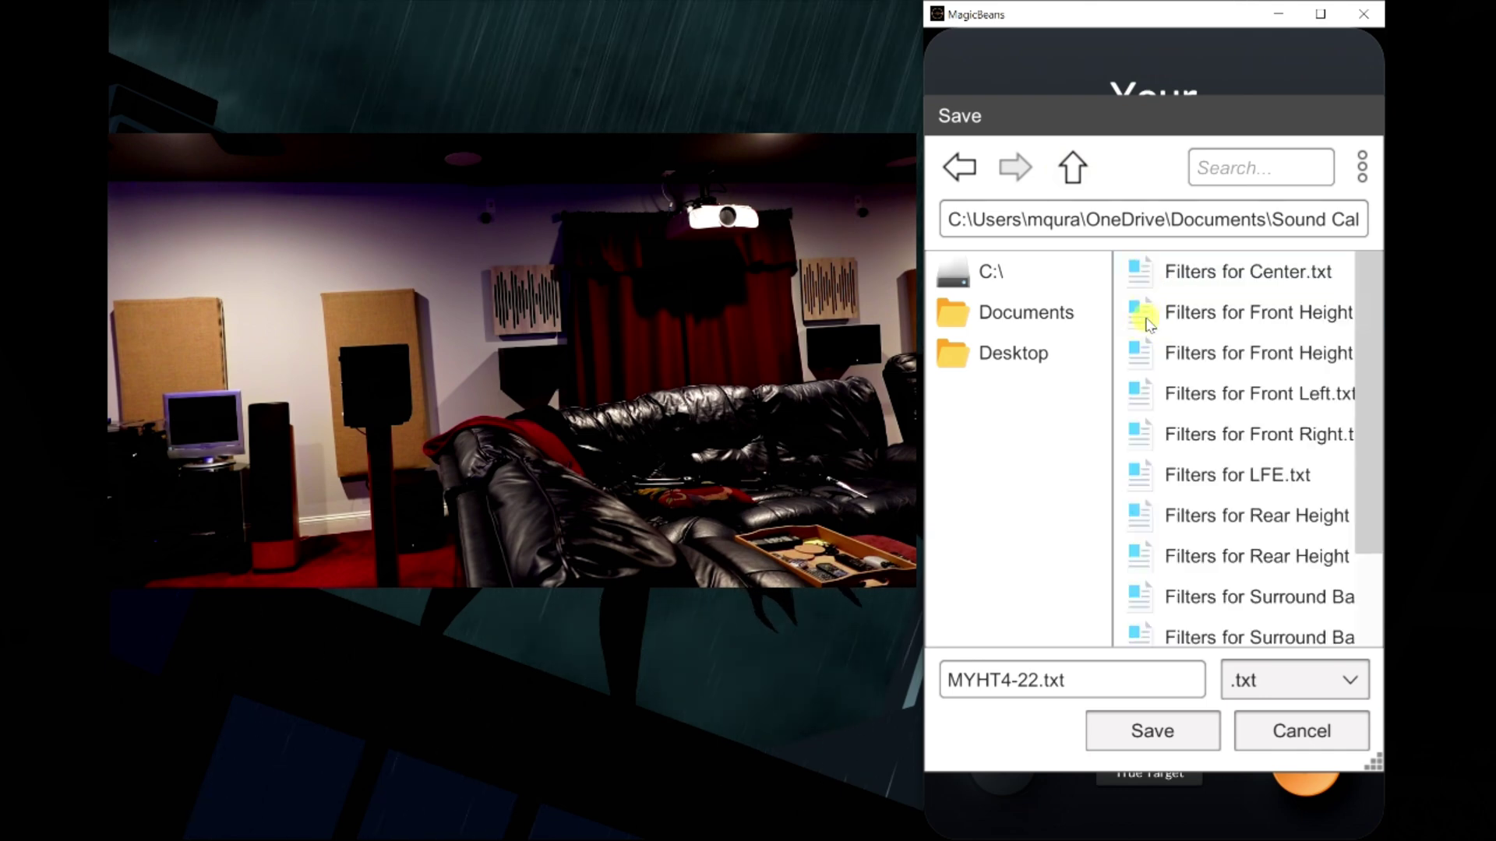
{"action": "left_click", "coordinate": [1180, 732]}
{"action": "left_click", "coordinate": [1312, 762]}
- Create a folder named MB REW and export the Measurement Data (REW Compatible) as MYHT4-22
{"action": "left_click", "coordinate": [1153, 599]}
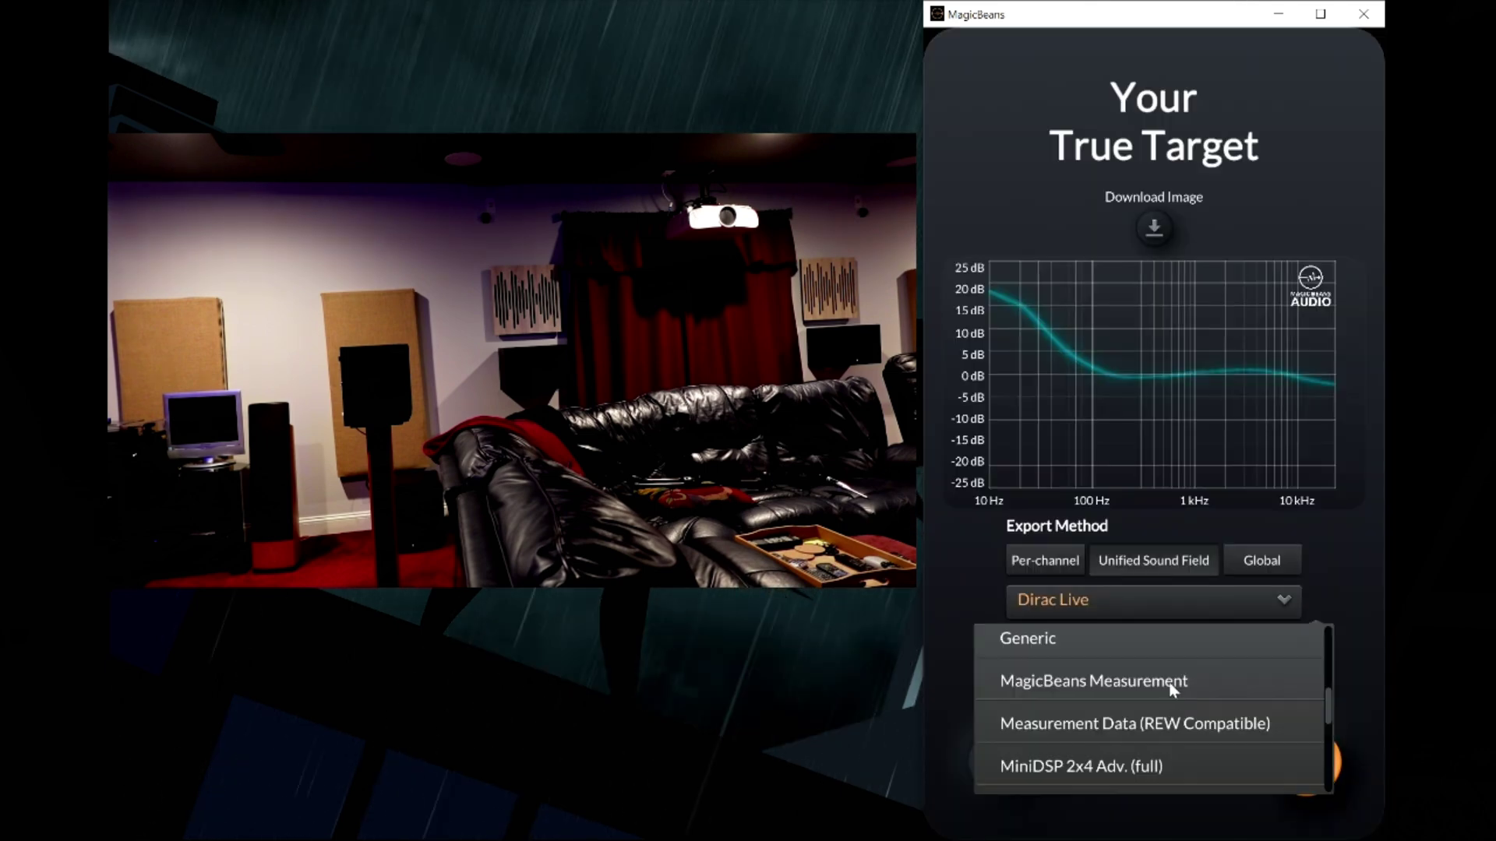
{"action": "left_click", "coordinate": [1167, 720]}
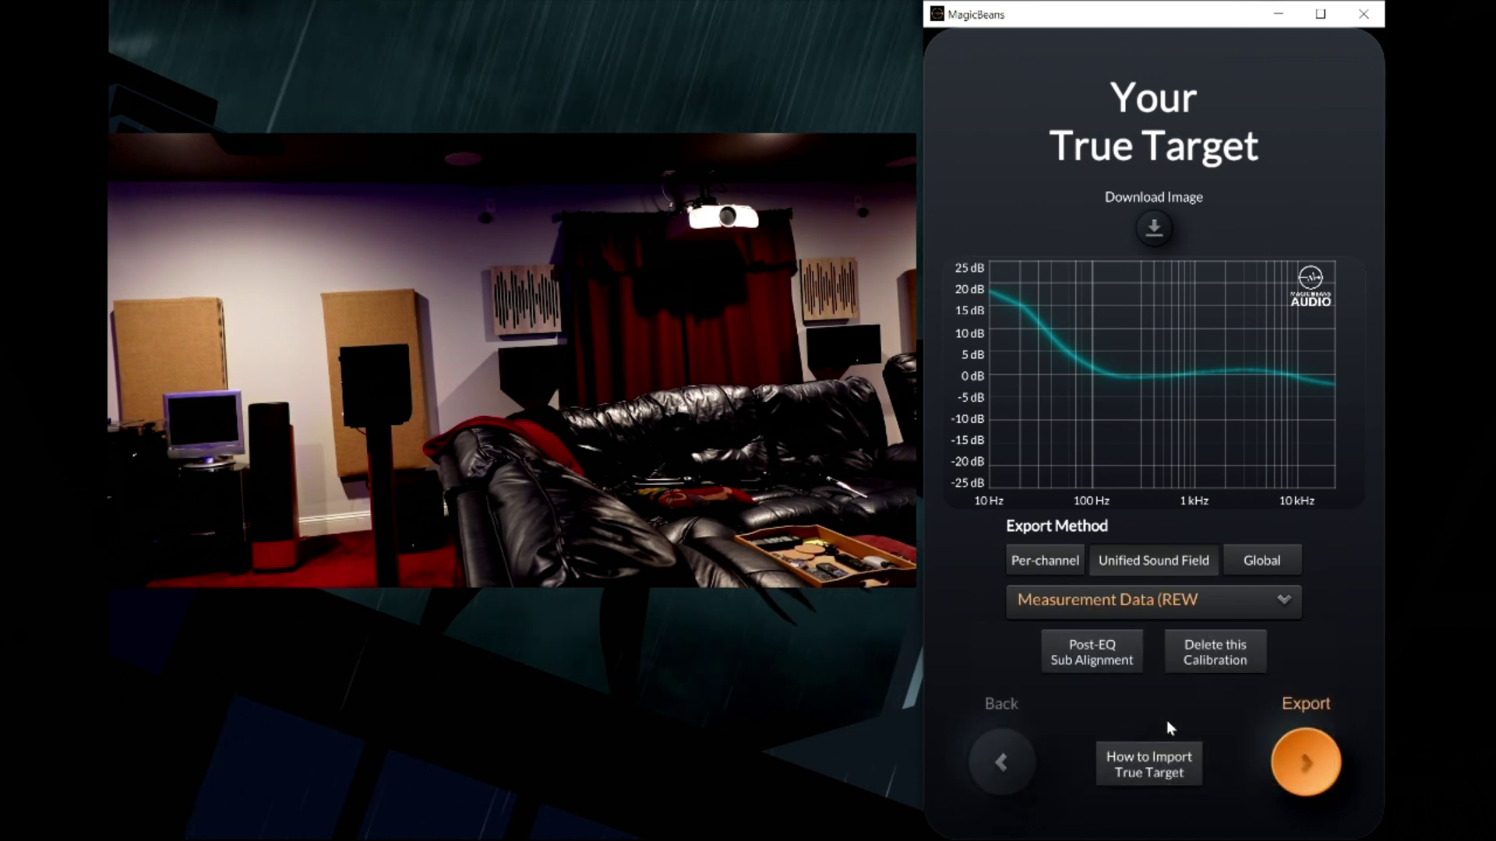
{"action": "left_click", "coordinate": [1313, 766]}
{"action": "left_click", "coordinate": [1362, 166]}
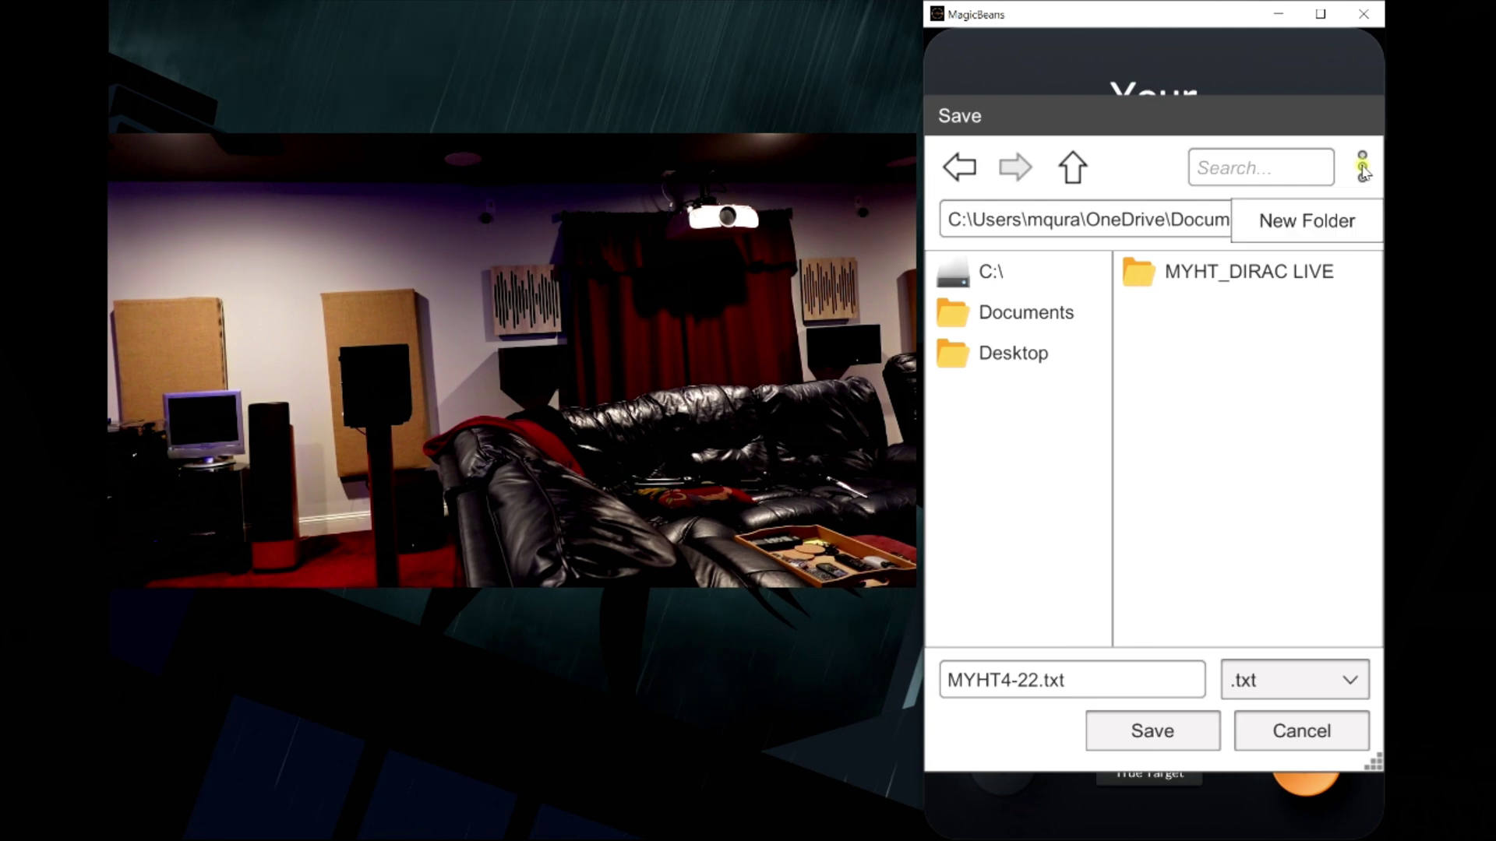
{"action": "left_click", "coordinate": [1305, 218]}
{"action": "type", "text": "MB REW"}
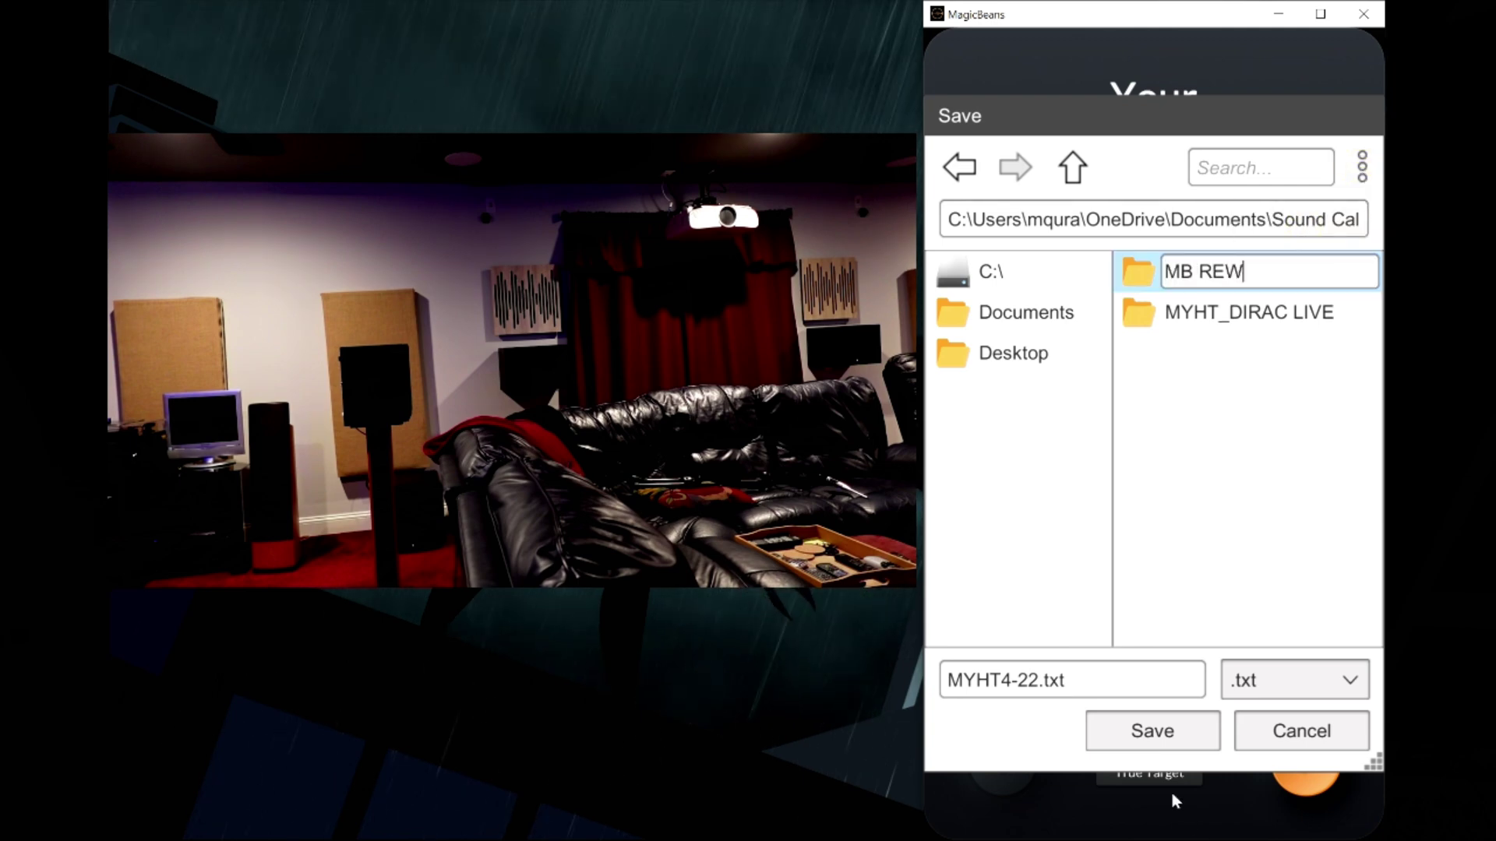
{"action": "left_click", "coordinate": [1151, 729]}
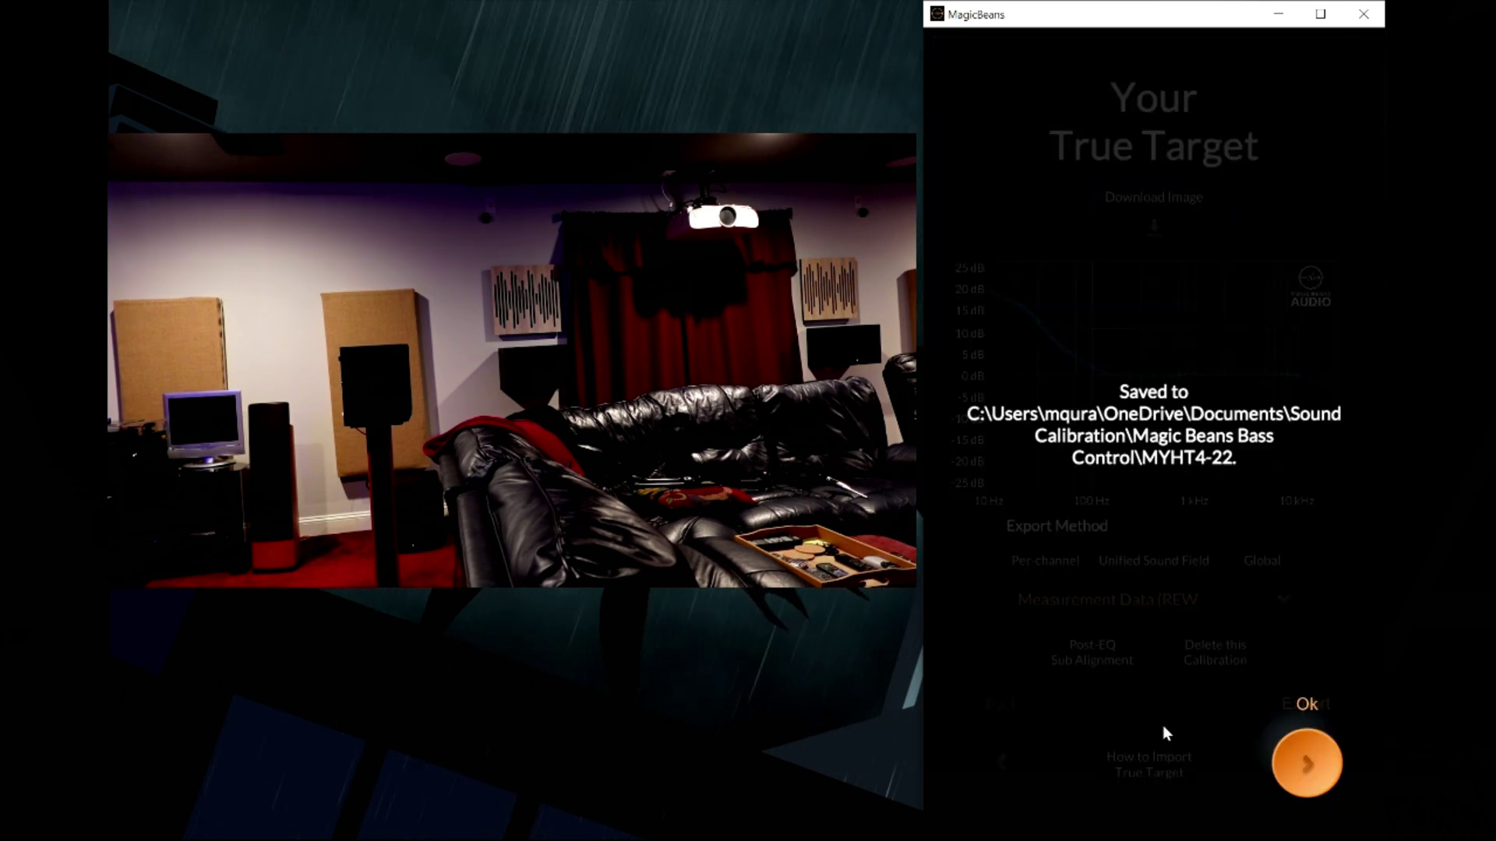
- Create a folder named MB measurements and export the MagicBeans Measurement as MYHT4-22.mbm
{"action": "left_click", "coordinate": [1168, 599]}
{"action": "left_click", "coordinate": [1175, 685]}
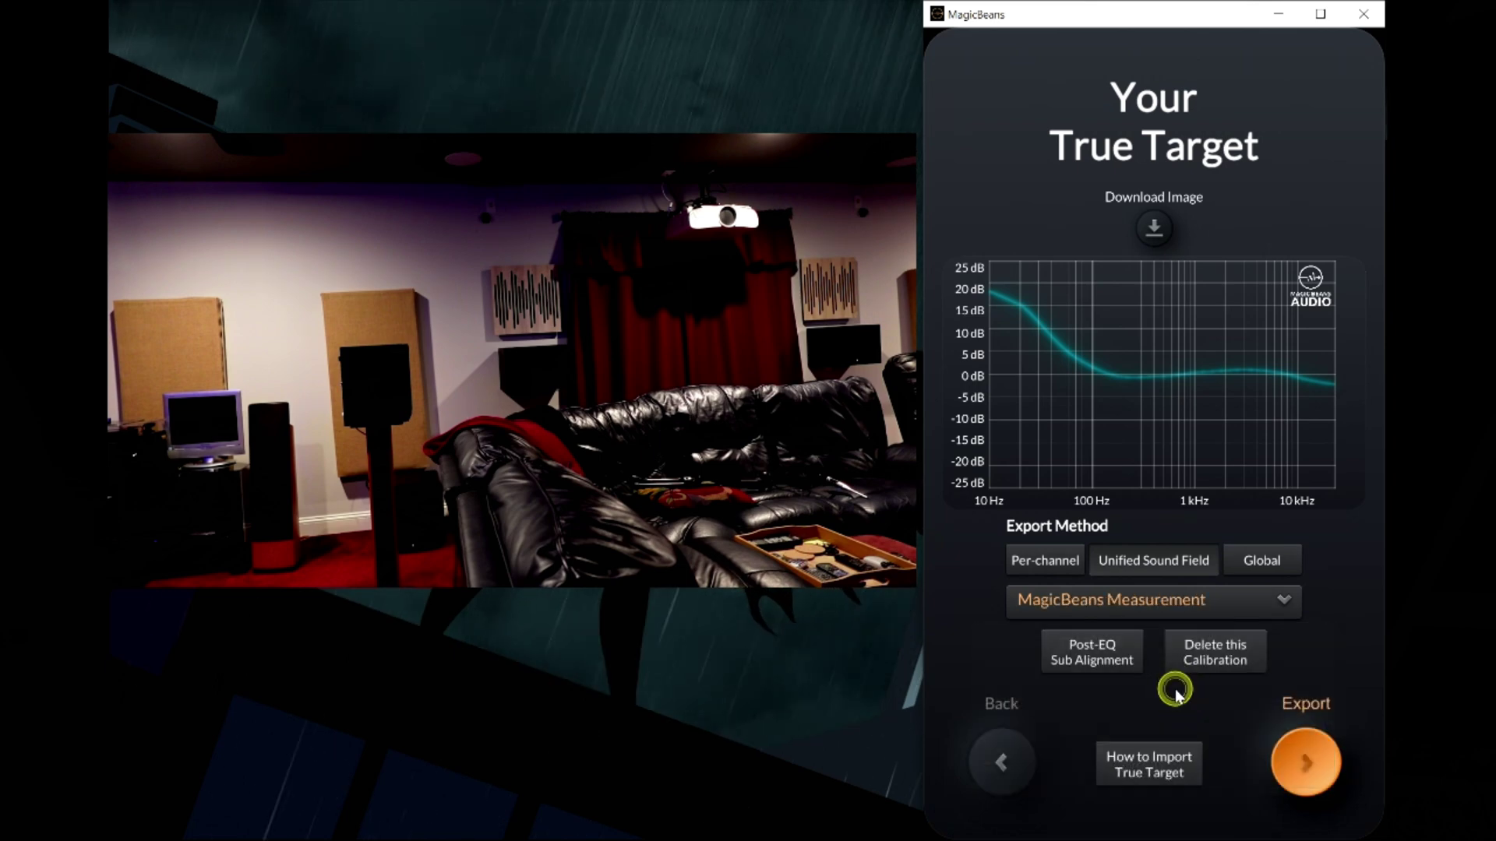
{"action": "left_click", "coordinate": [1309, 765]}
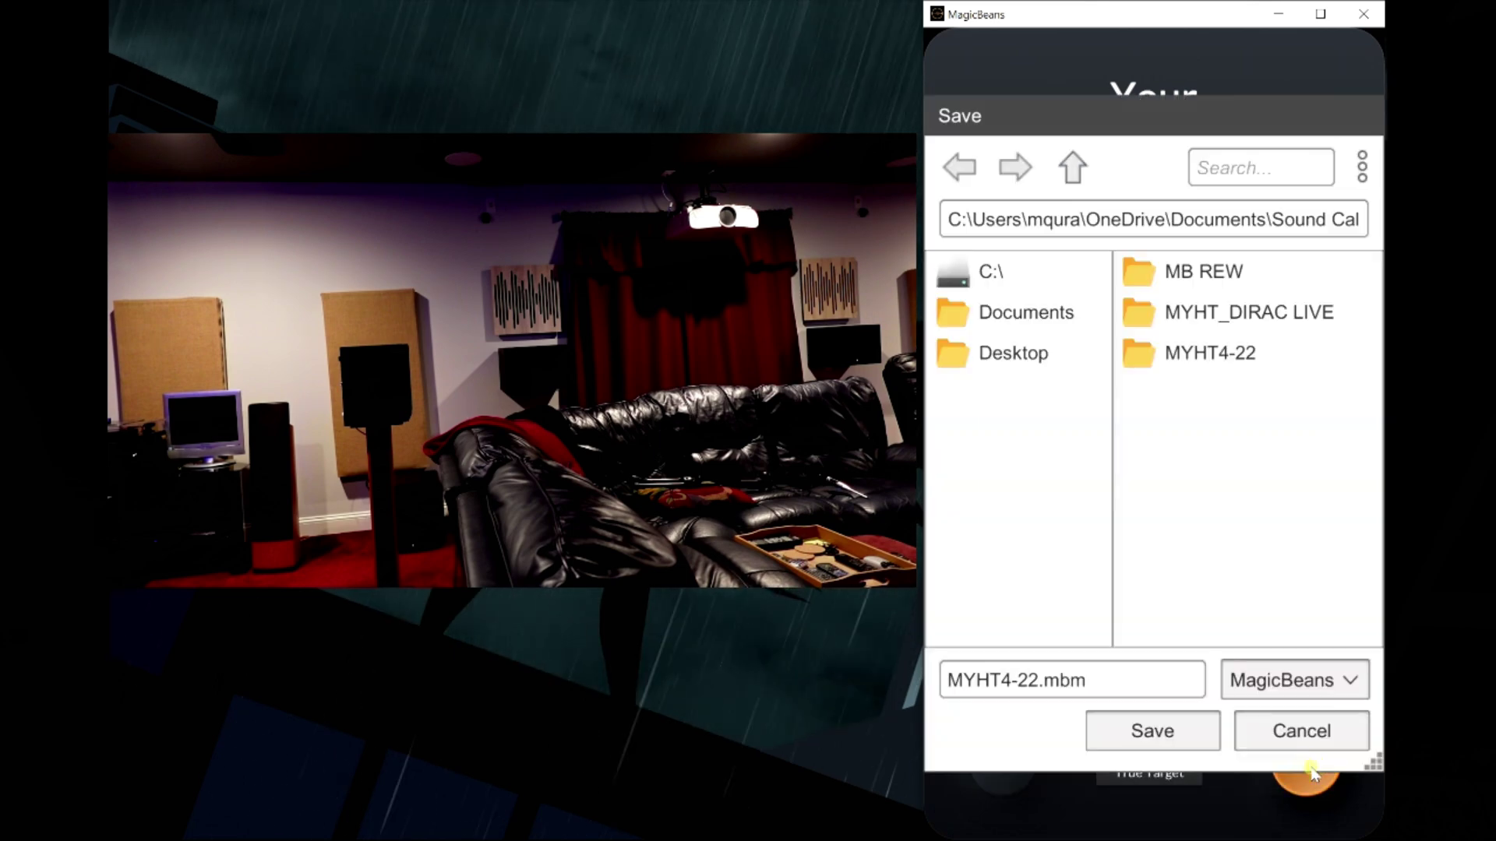
{"action": "left_click", "coordinate": [1362, 165]}
{"action": "left_click", "coordinate": [1308, 222]}
{"action": "type", "text": "MB measurements"}
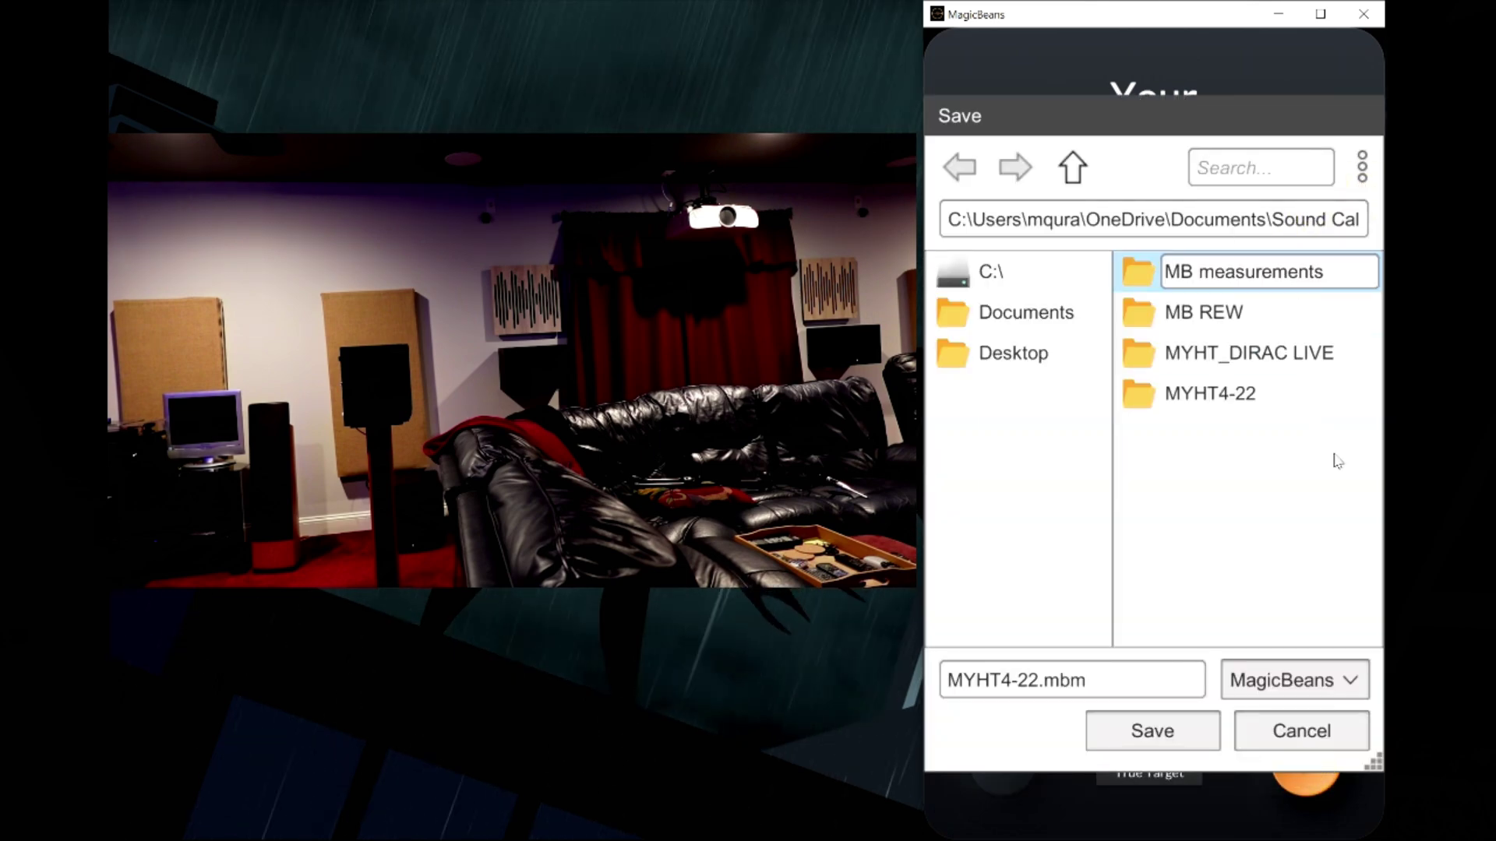
{"action": "left_click", "coordinate": [1150, 731]}
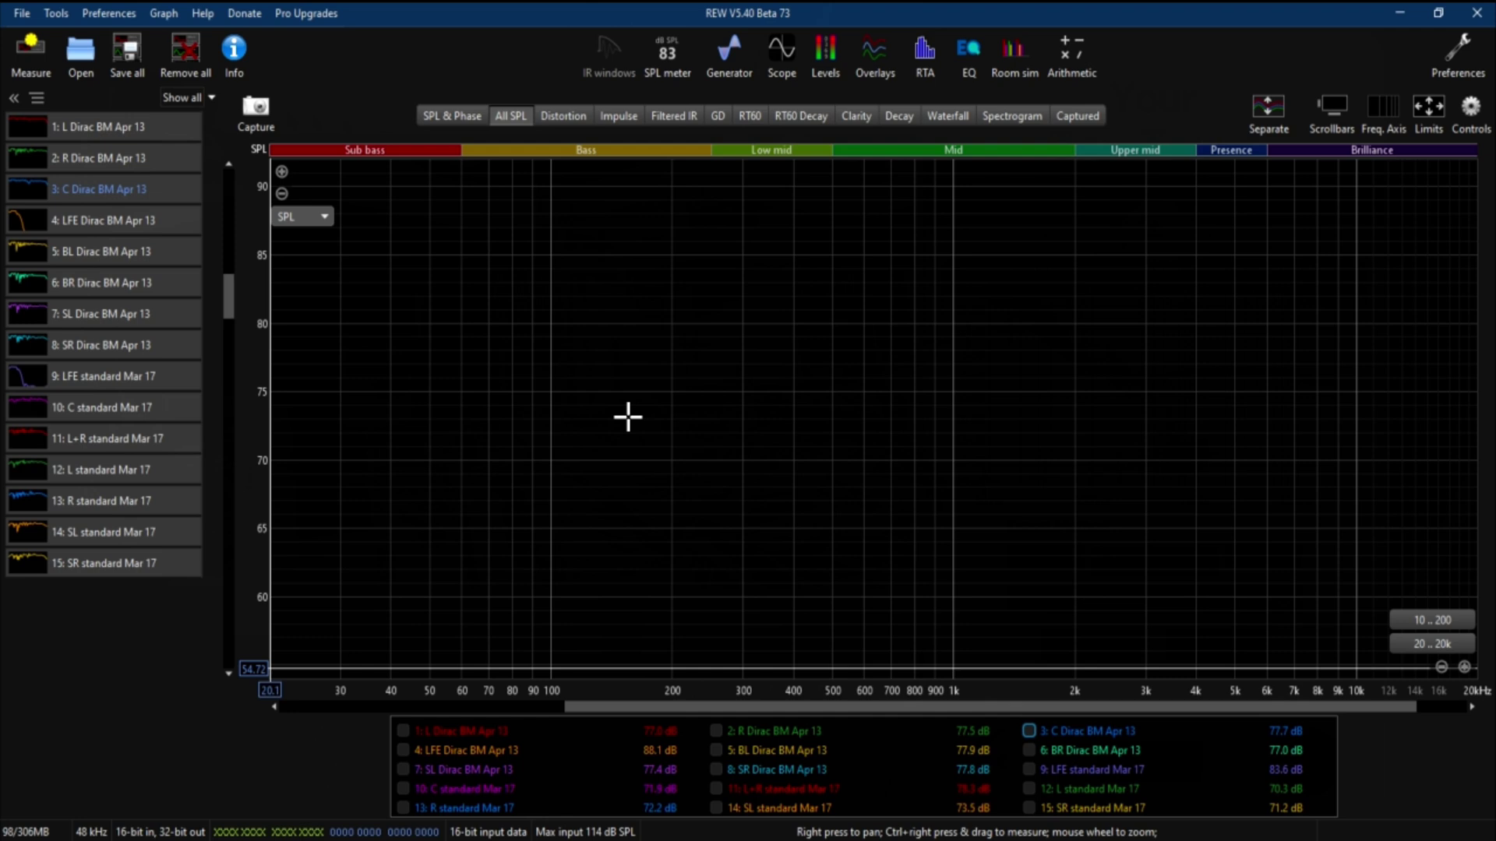
- Switch to REW and run an SPL sweep of the left channel under the name Dirac MB BC
{"action": "key", "text": "alt+m"}
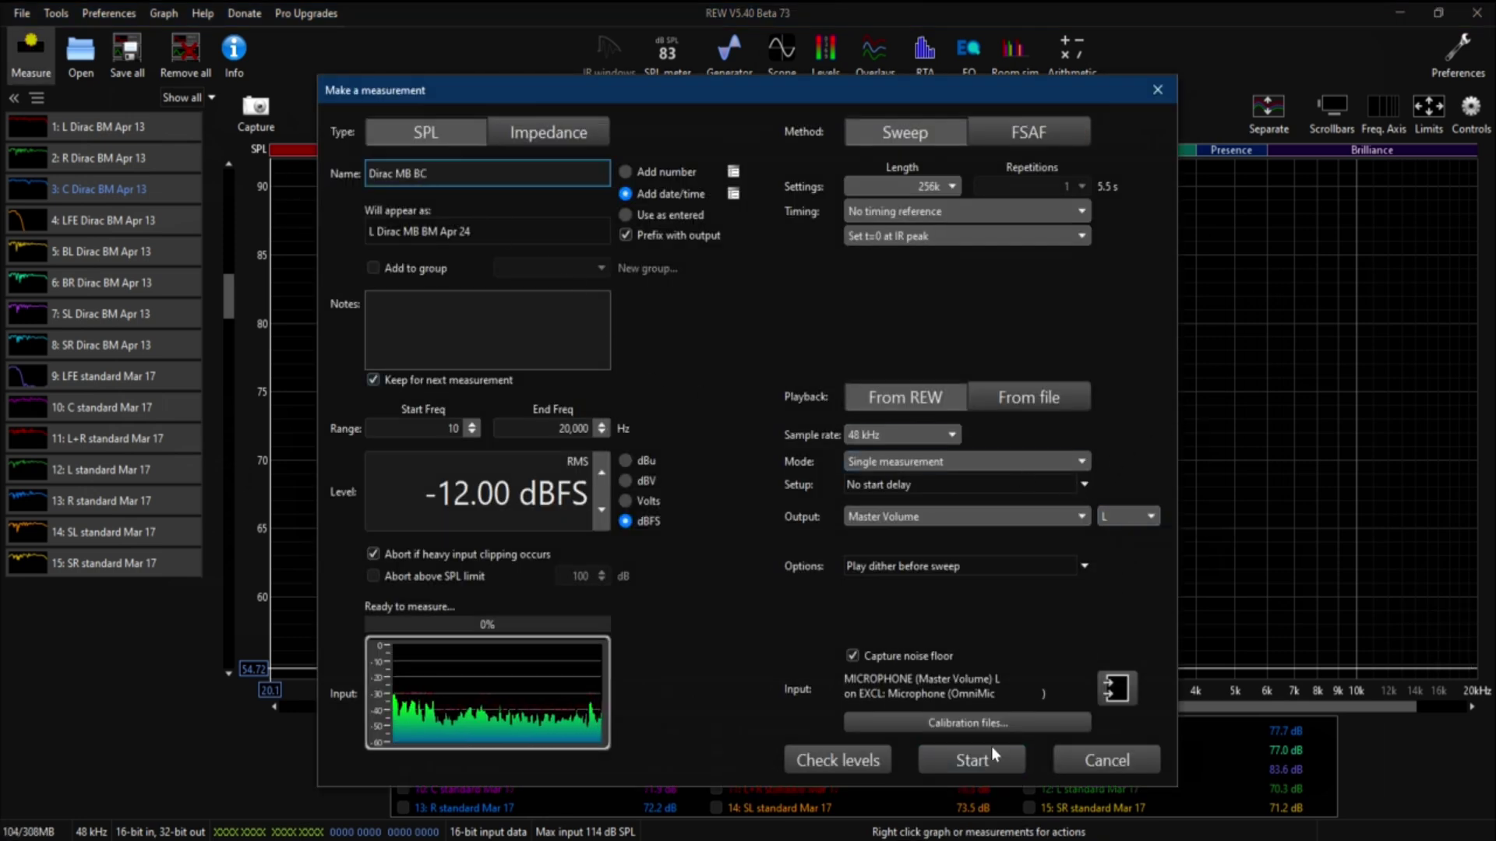
{"action": "left_click", "coordinate": [980, 765]}
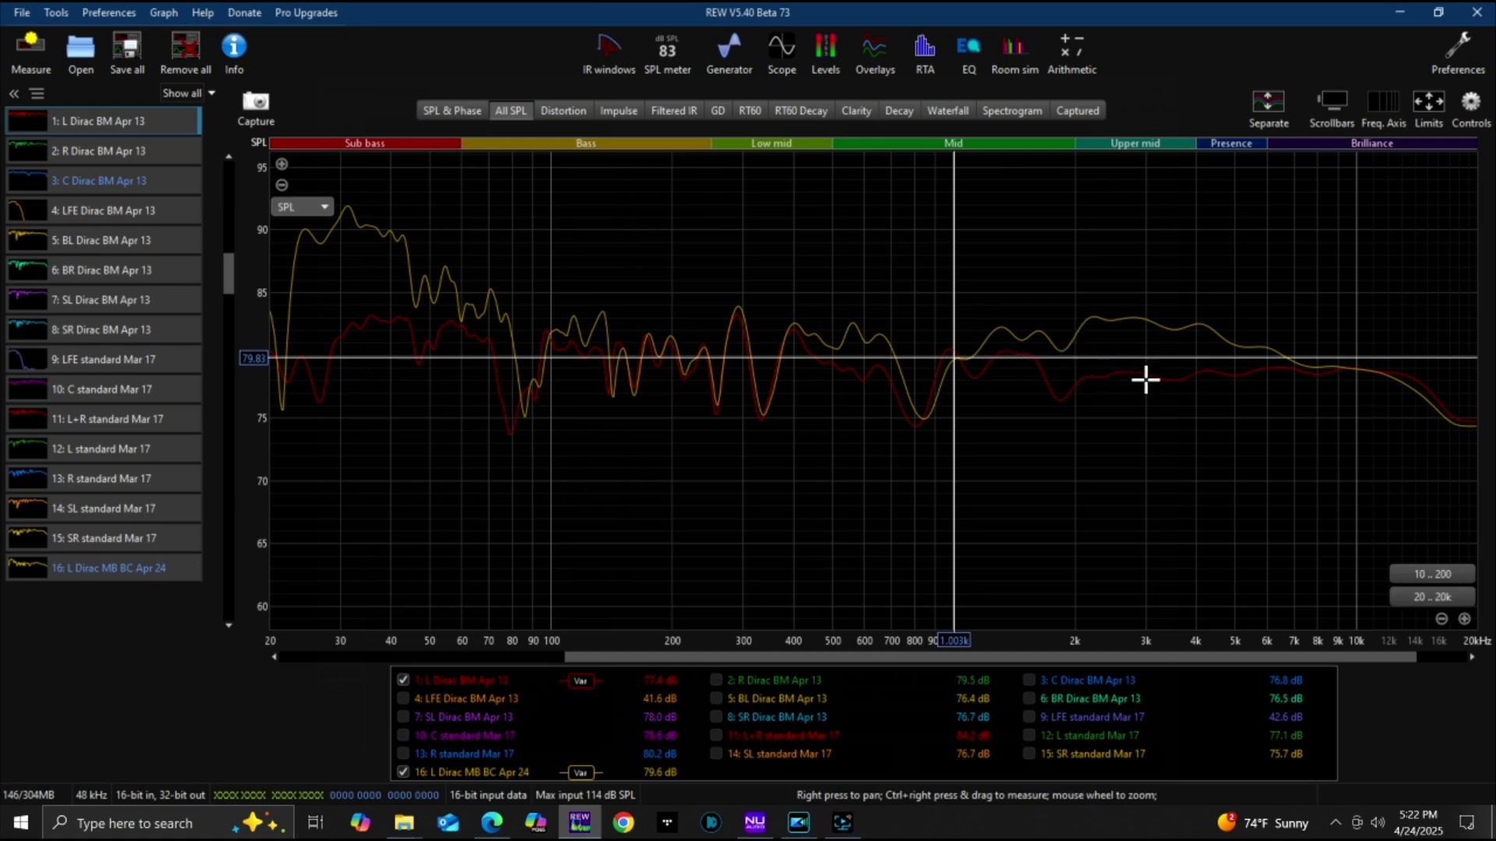
- Compare the L Dirac BM Apr 13 and L Dirac MB BC Apr 24 curves around 2 kHz, 3 kHz and 555 Hz
{"action": "left_click", "coordinate": [1073, 337]}
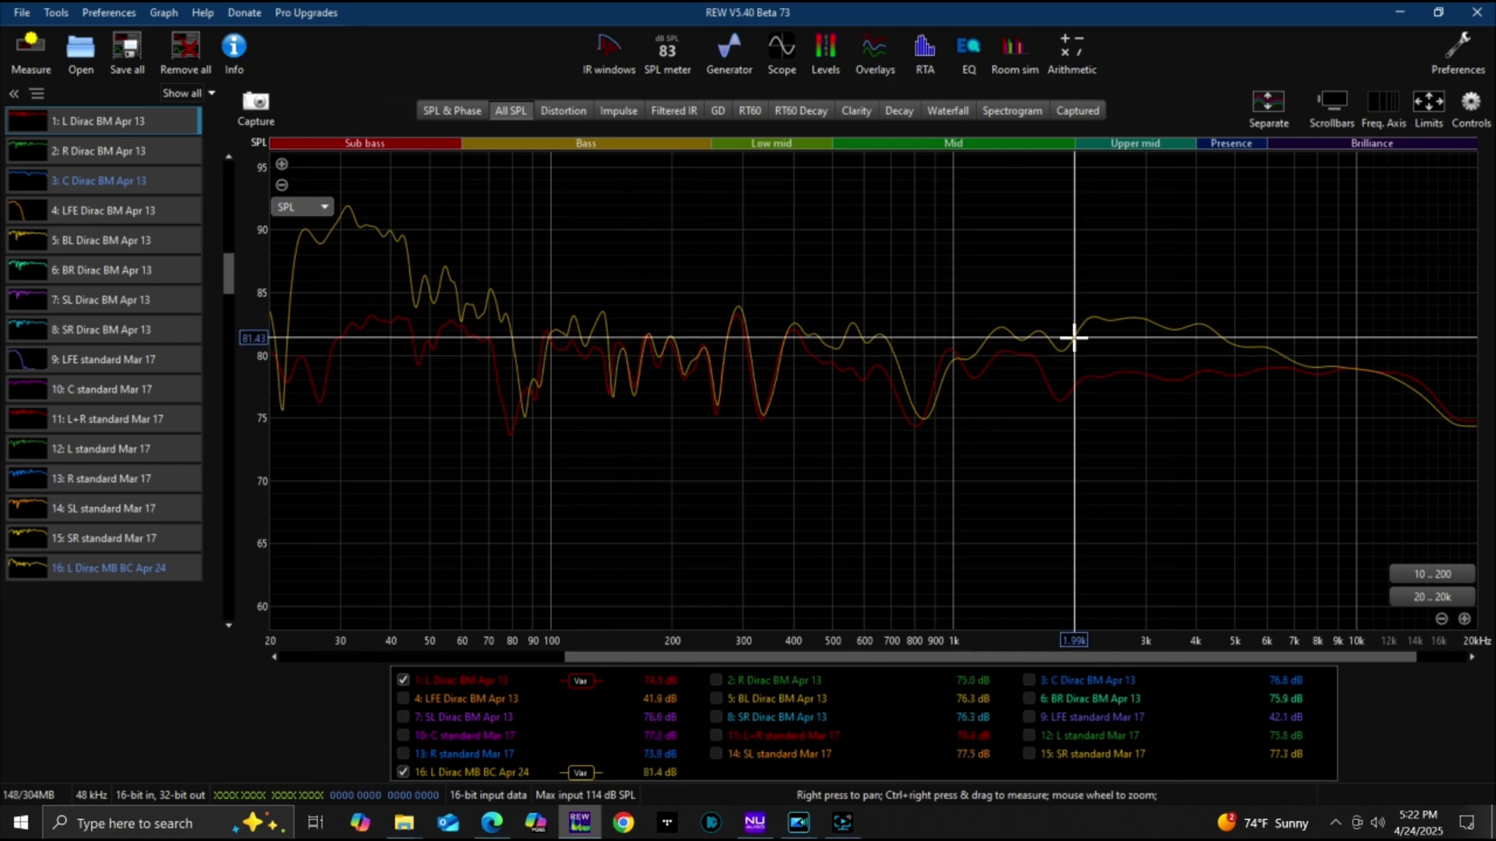
{"action": "left_click_drag", "start_coordinate": [1074, 337], "coordinate": [1075, 384]}
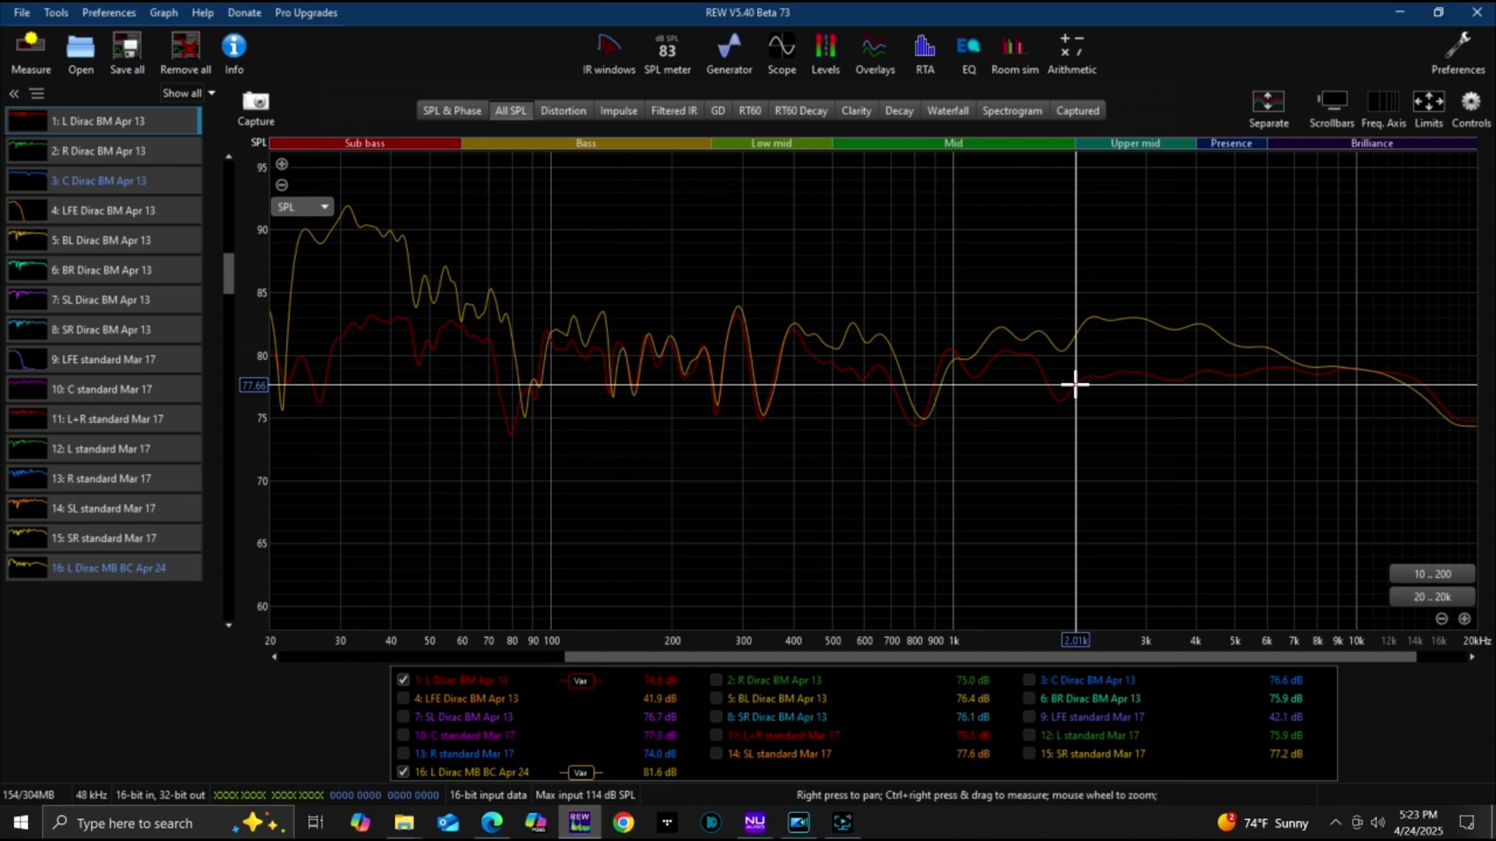
{"action": "mouse_move", "coordinate": [1075, 384]}
{"action": "left_mouse_down"}
{"action": "mouse_move", "coordinate": [1142, 371]}
{"action": "mouse_move", "coordinate": [1145, 317]}
{"action": "mouse_move", "coordinate": [1135, 359]}
{"action": "mouse_move", "coordinate": [1149, 373]}
{"action": "left_mouse_up"}
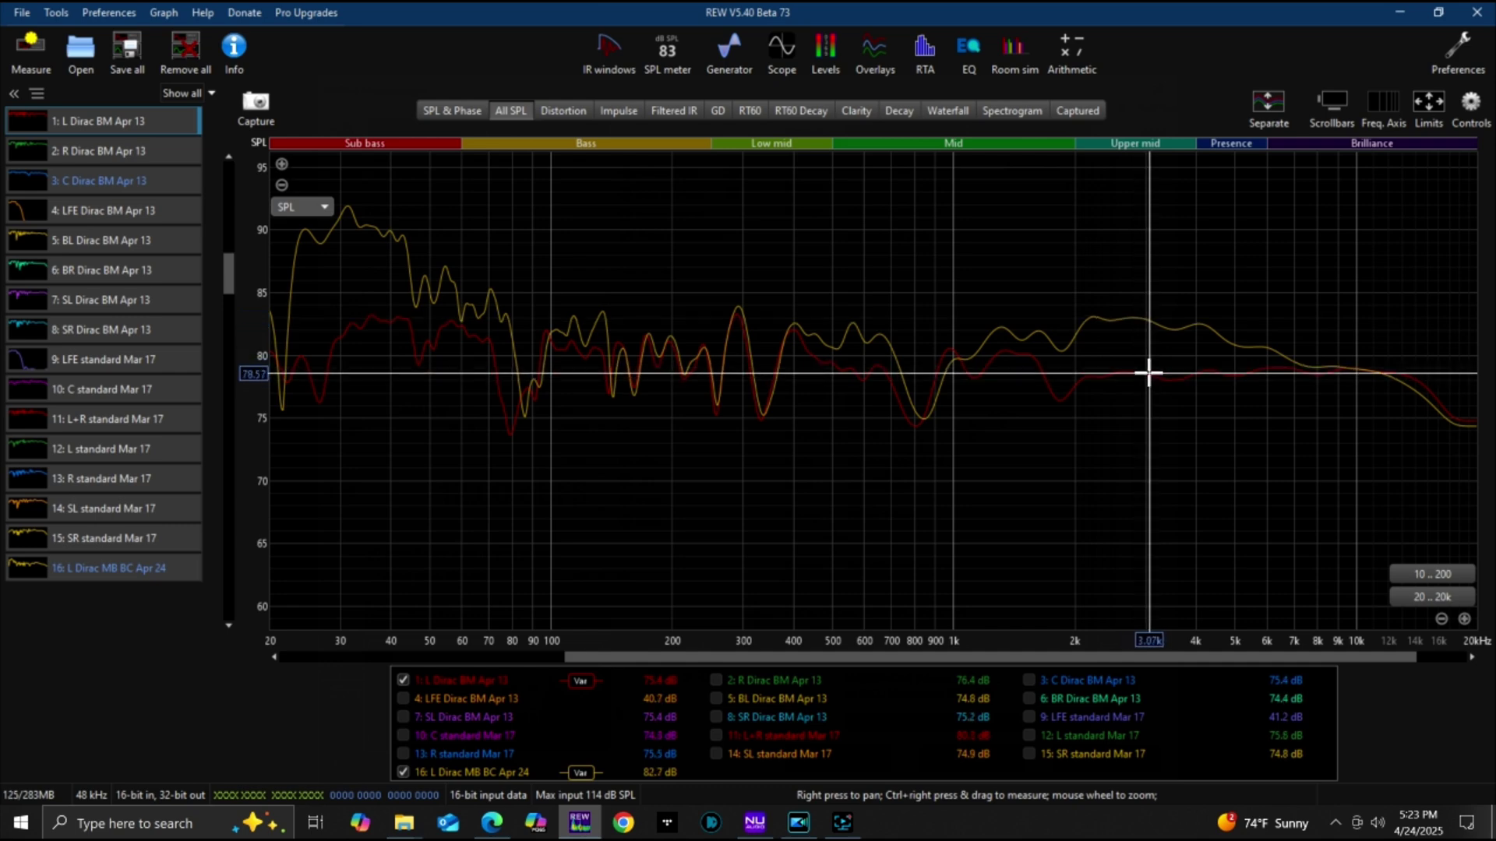
{"action": "mouse_move", "coordinate": [1148, 374]}
{"action": "left_mouse_down"}
{"action": "mouse_move", "coordinate": [1366, 371]}
{"action": "mouse_move", "coordinate": [855, 338]}
{"action": "mouse_move", "coordinate": [977, 370]}
{"action": "mouse_move", "coordinate": [804, 366]}
{"action": "mouse_move", "coordinate": [861, 358]}
{"action": "mouse_move", "coordinate": [794, 331]}
{"action": "mouse_move", "coordinate": [890, 354]}
{"action": "mouse_move", "coordinate": [851, 325]}
{"action": "left_mouse_up"}
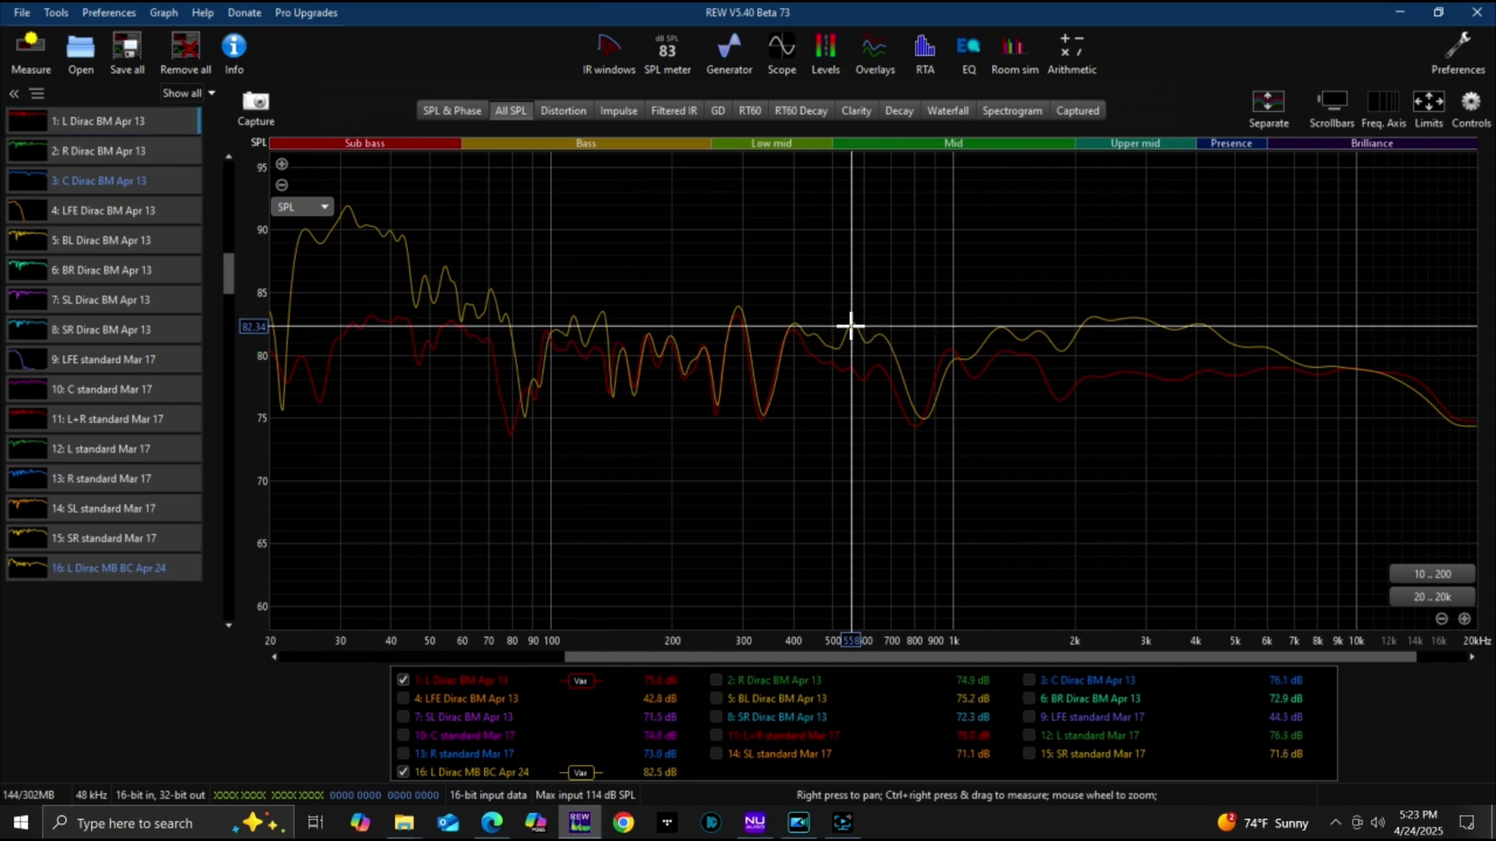
{"action": "left_click", "coordinate": [853, 369]}
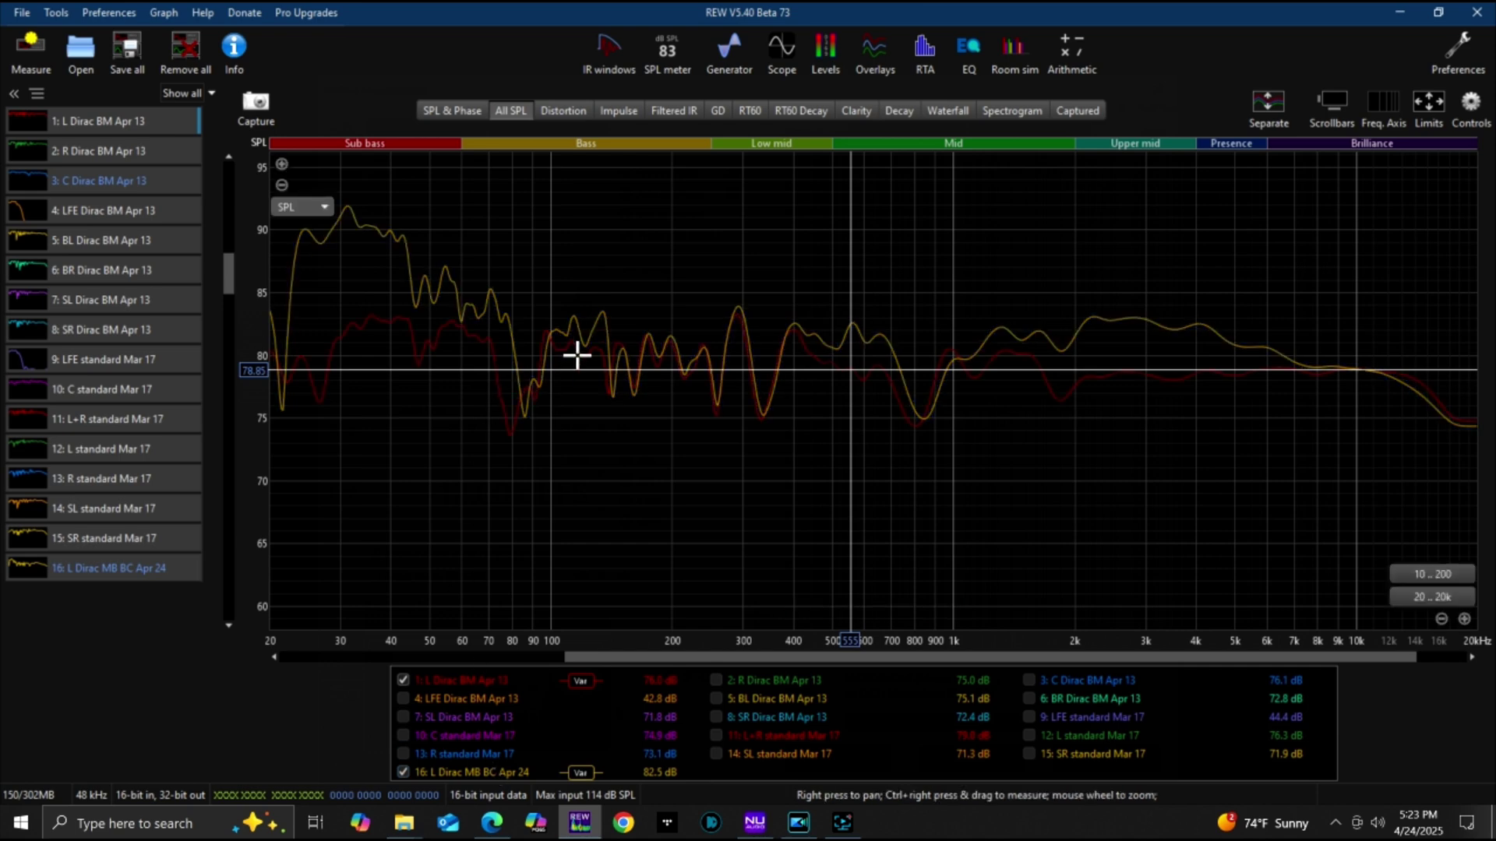
- Examine both left-channel curves in the bass, around 140 Hz, between 80 and 97 Hz, and near 21 Hz
{"action": "left_click", "coordinate": [609, 338]}
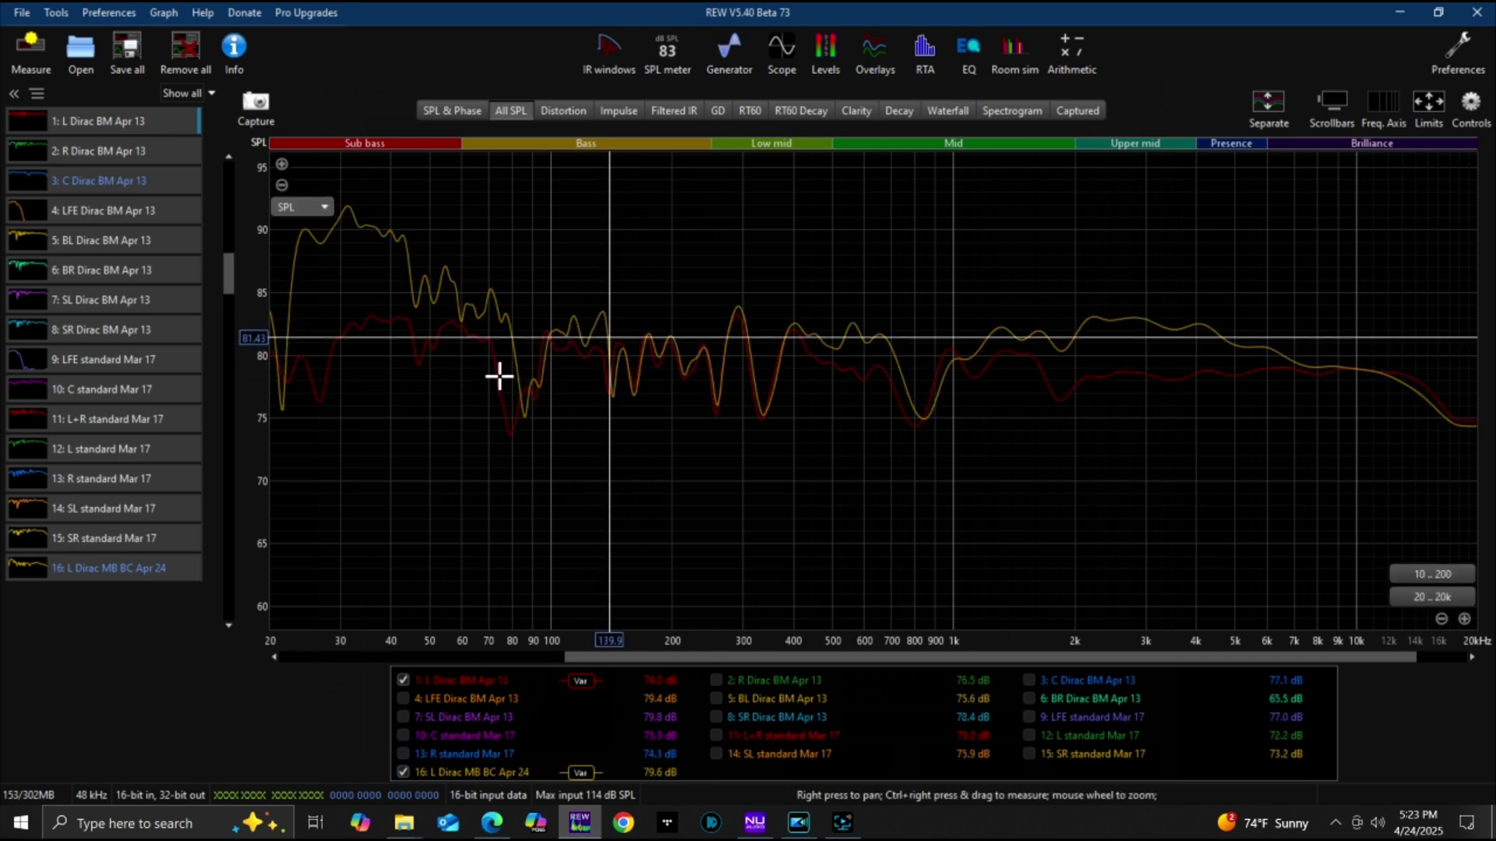
{"action": "left_click", "coordinate": [513, 342]}
{"action": "left_click", "coordinate": [515, 345]}
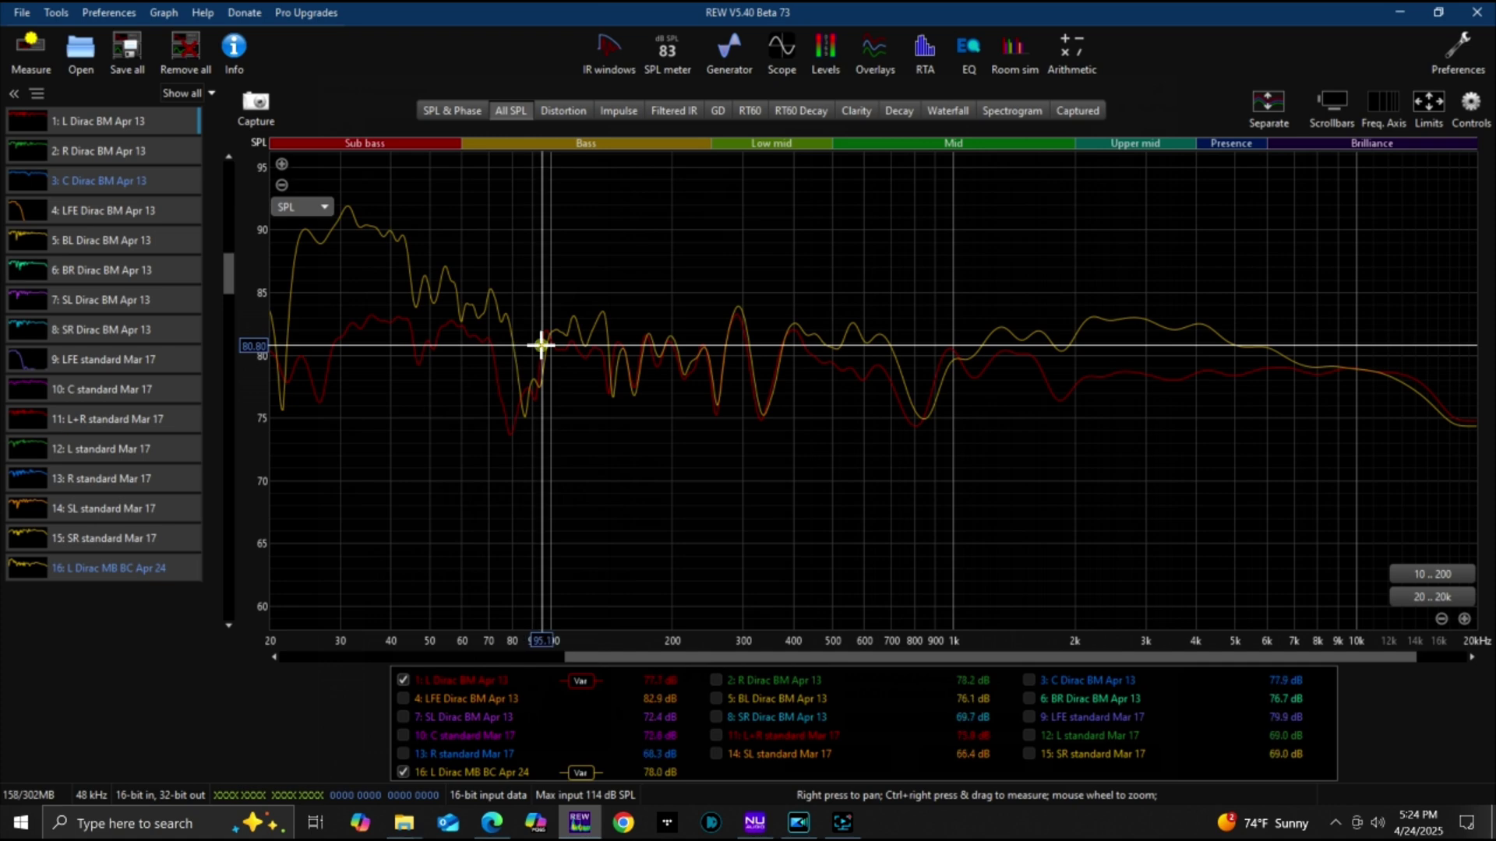
{"action": "left_click", "coordinate": [512, 346]}
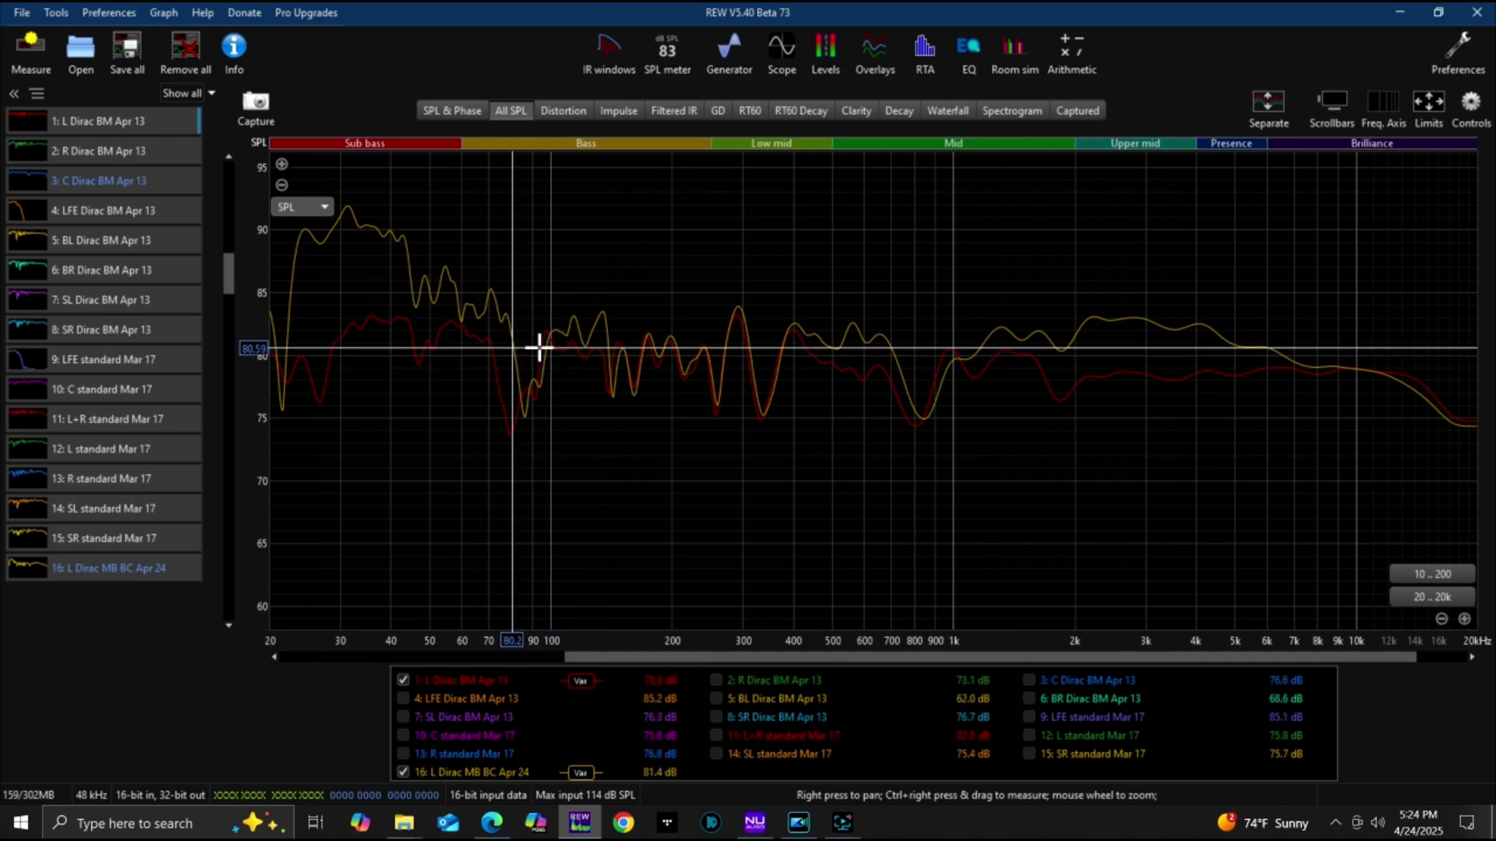
{"action": "left_click", "coordinate": [547, 351]}
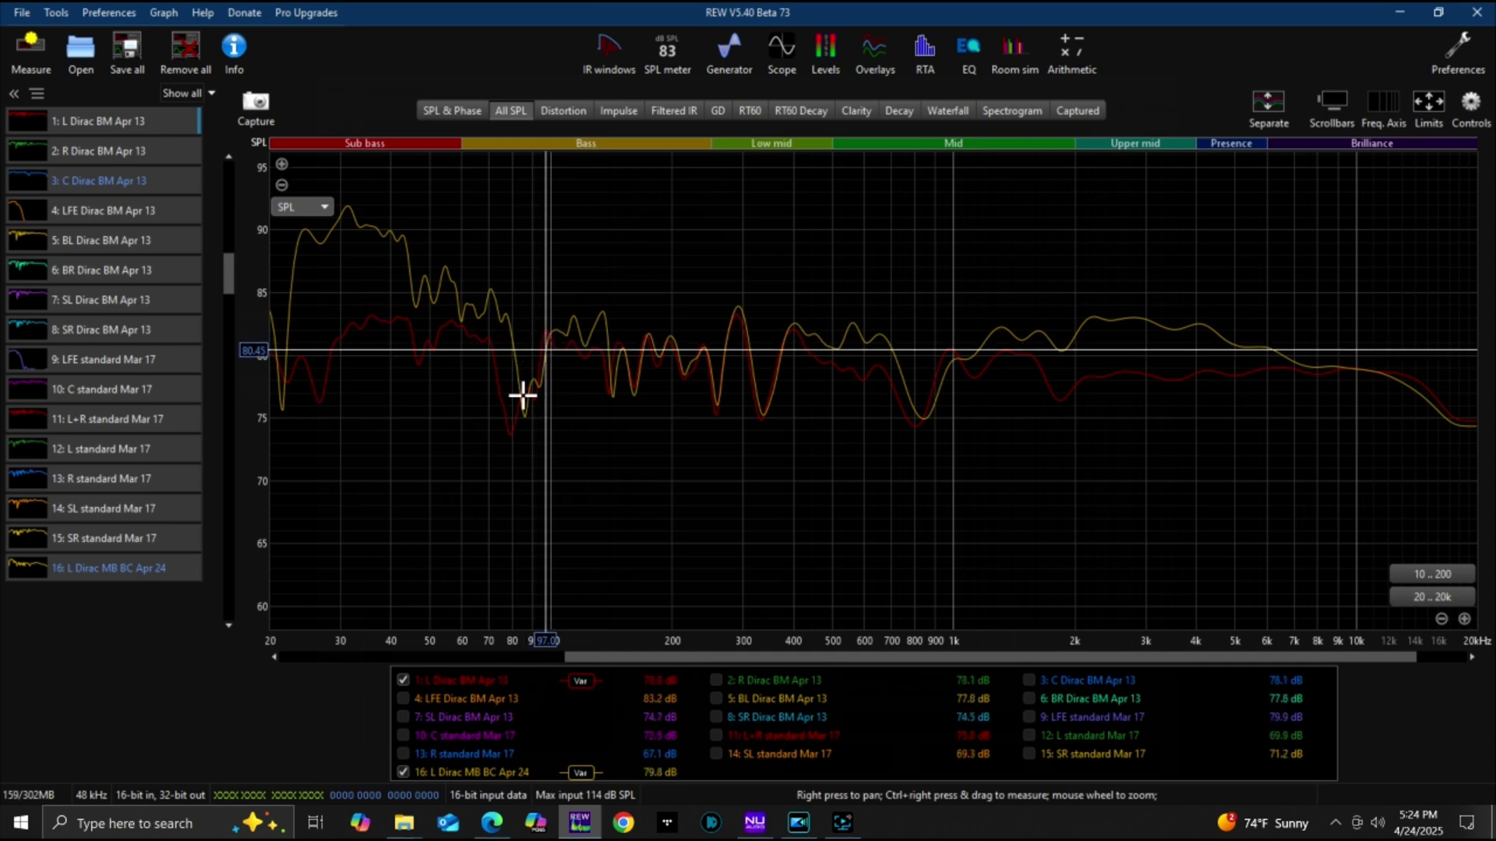
{"action": "left_click", "coordinate": [514, 359]}
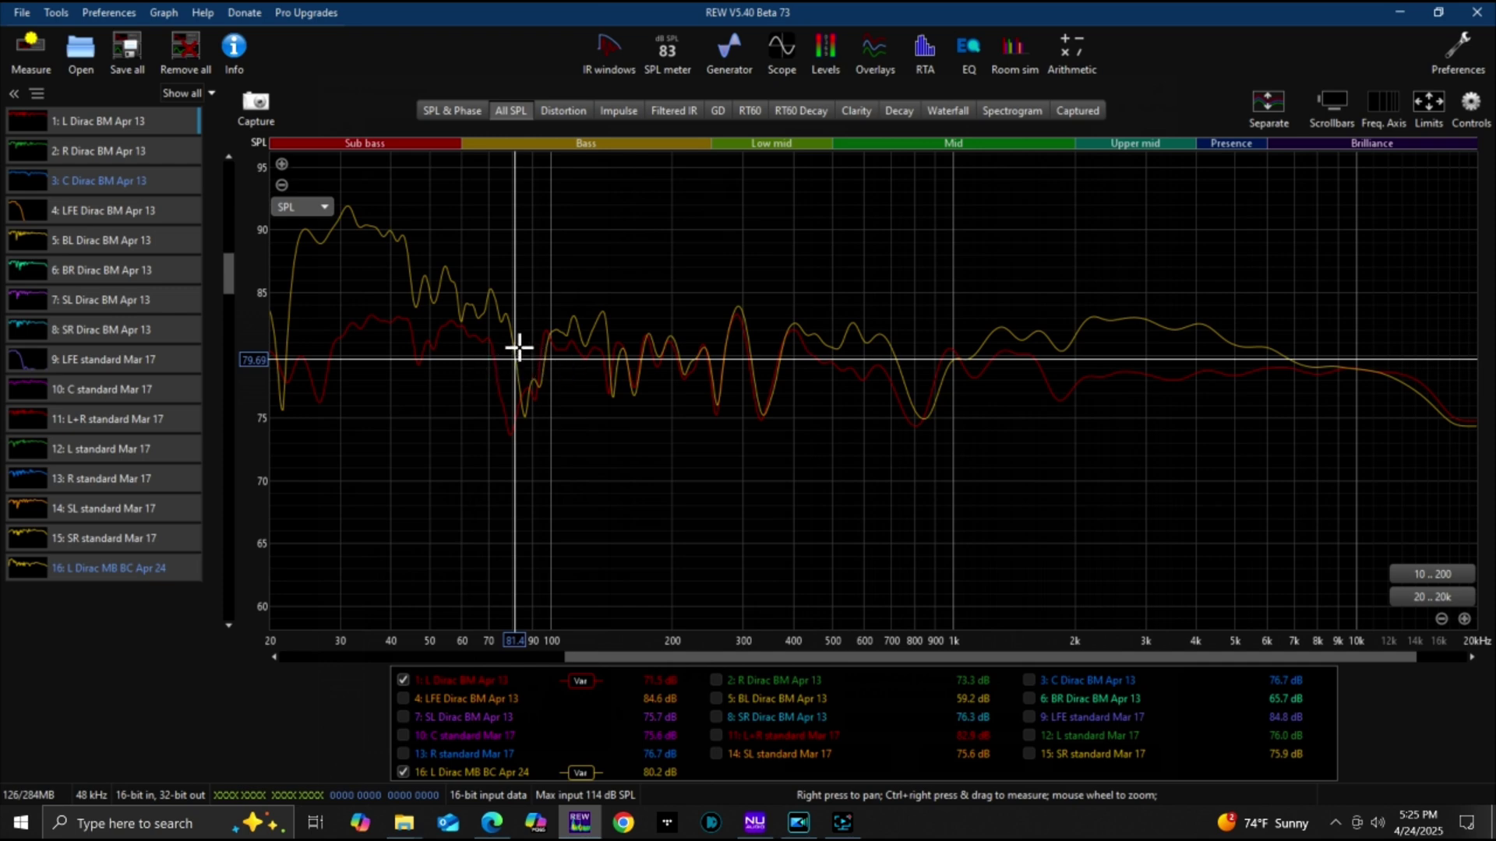
{"action": "left_click", "coordinate": [514, 346]}
{"action": "left_click", "coordinate": [276, 232]}
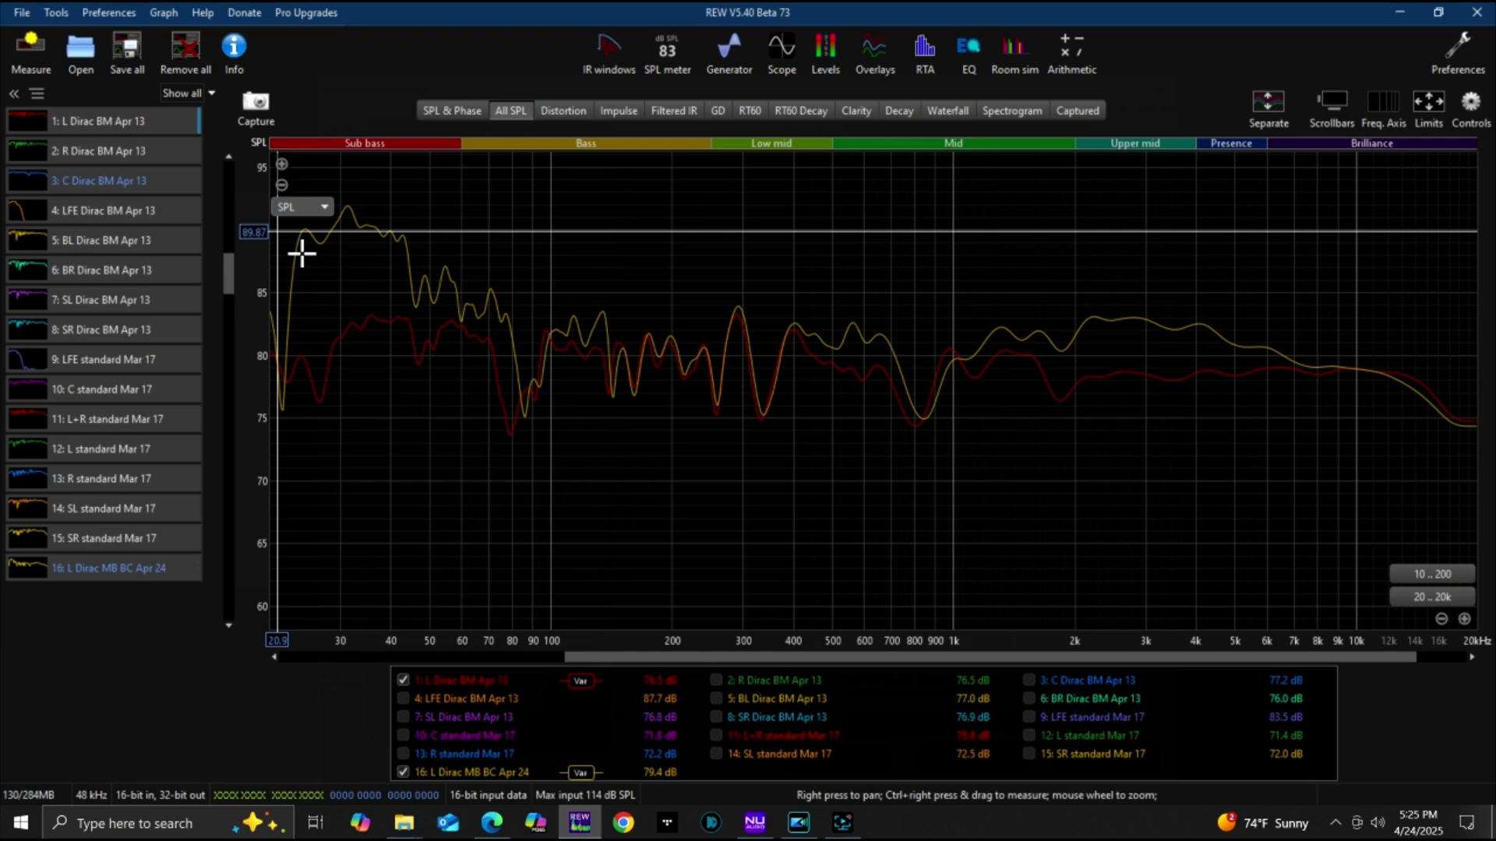
- Examine the two left-channel curves at 85 dB in the sub-bass and at 80 dB around 81 Hz
{"action": "left_click", "coordinate": [271, 293]}
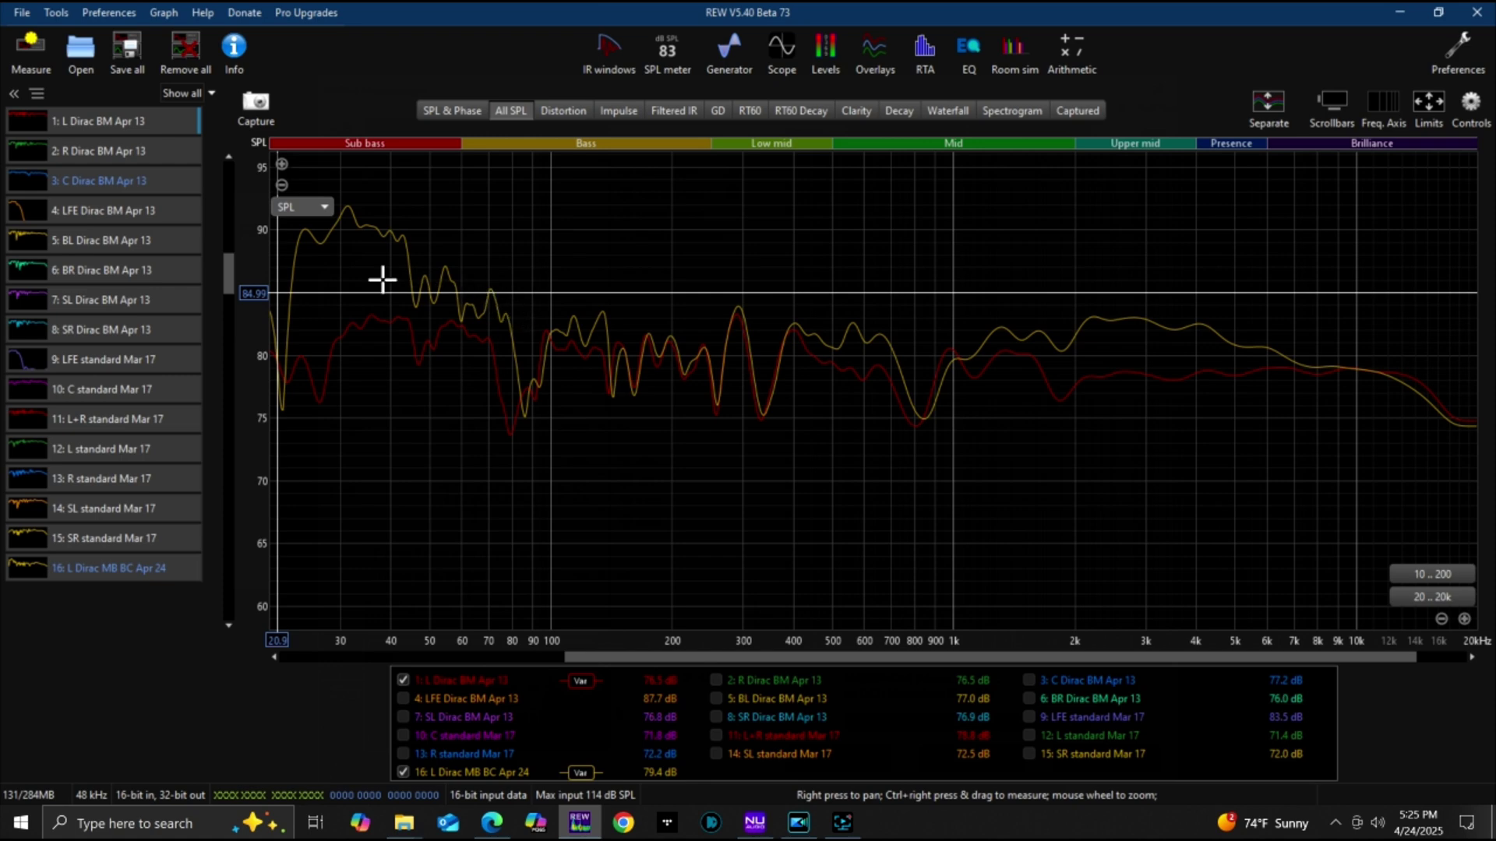
{"action": "left_click", "coordinate": [514, 356]}
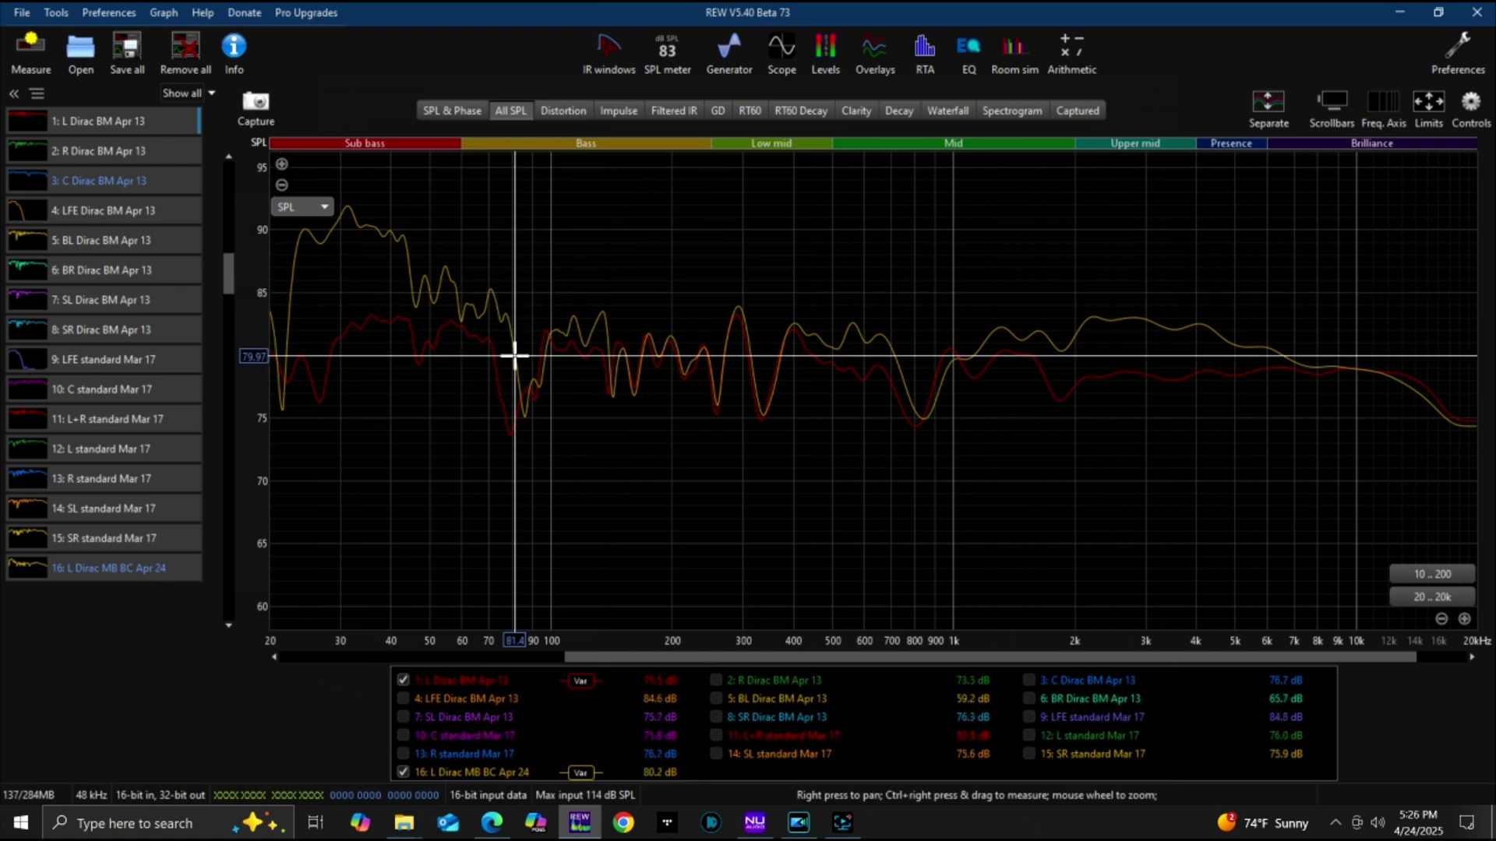
{"action": "left_click", "coordinate": [287, 356]}
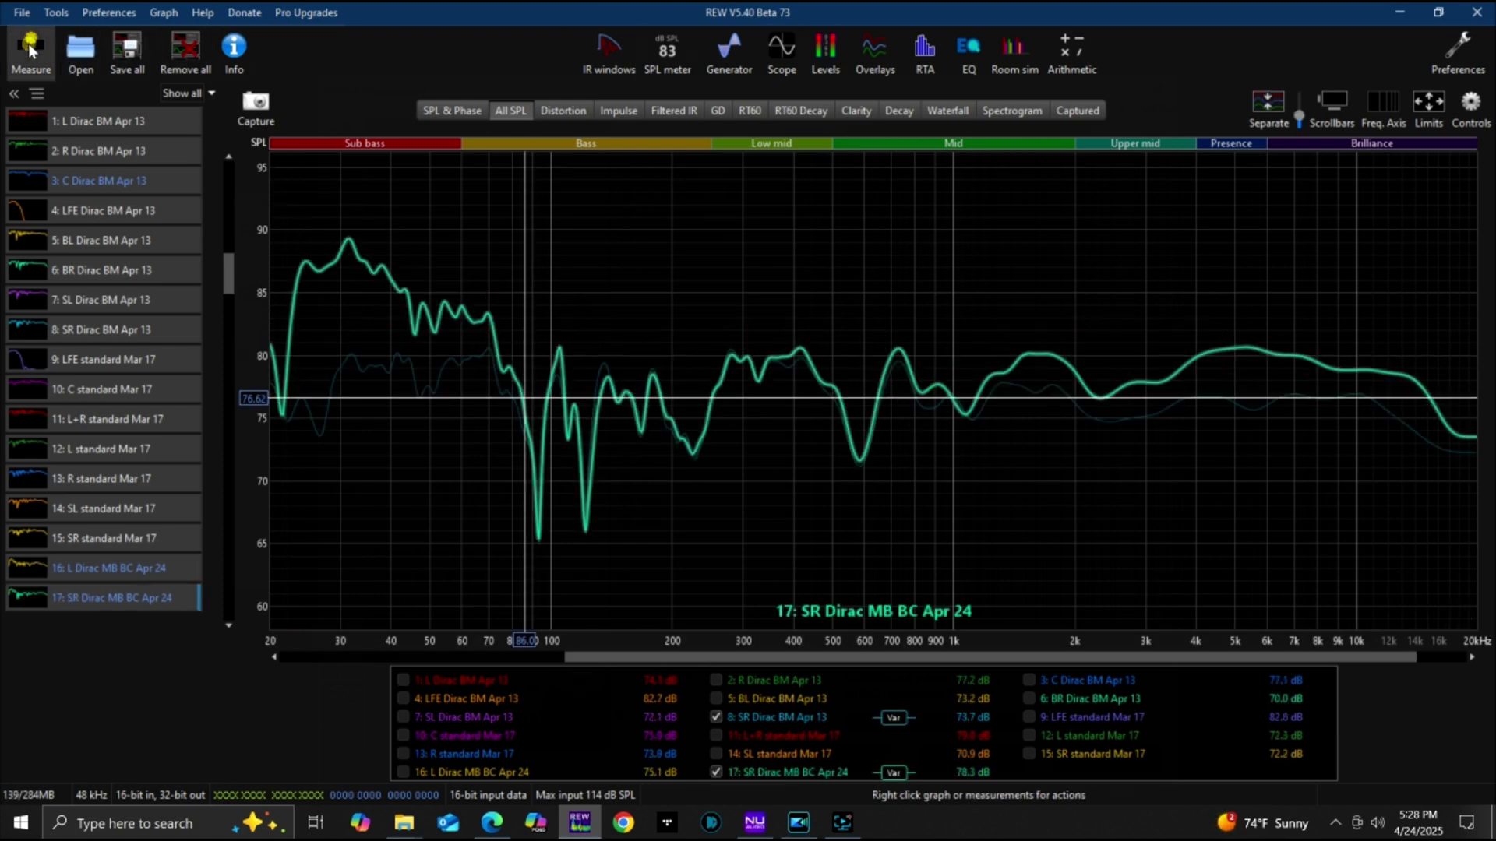
- Run an SPL sweep of the LFE channel under the name Dirac MB BC
{"action": "left_click", "coordinate": [32, 51]}
{"action": "left_click", "coordinate": [1152, 498]}
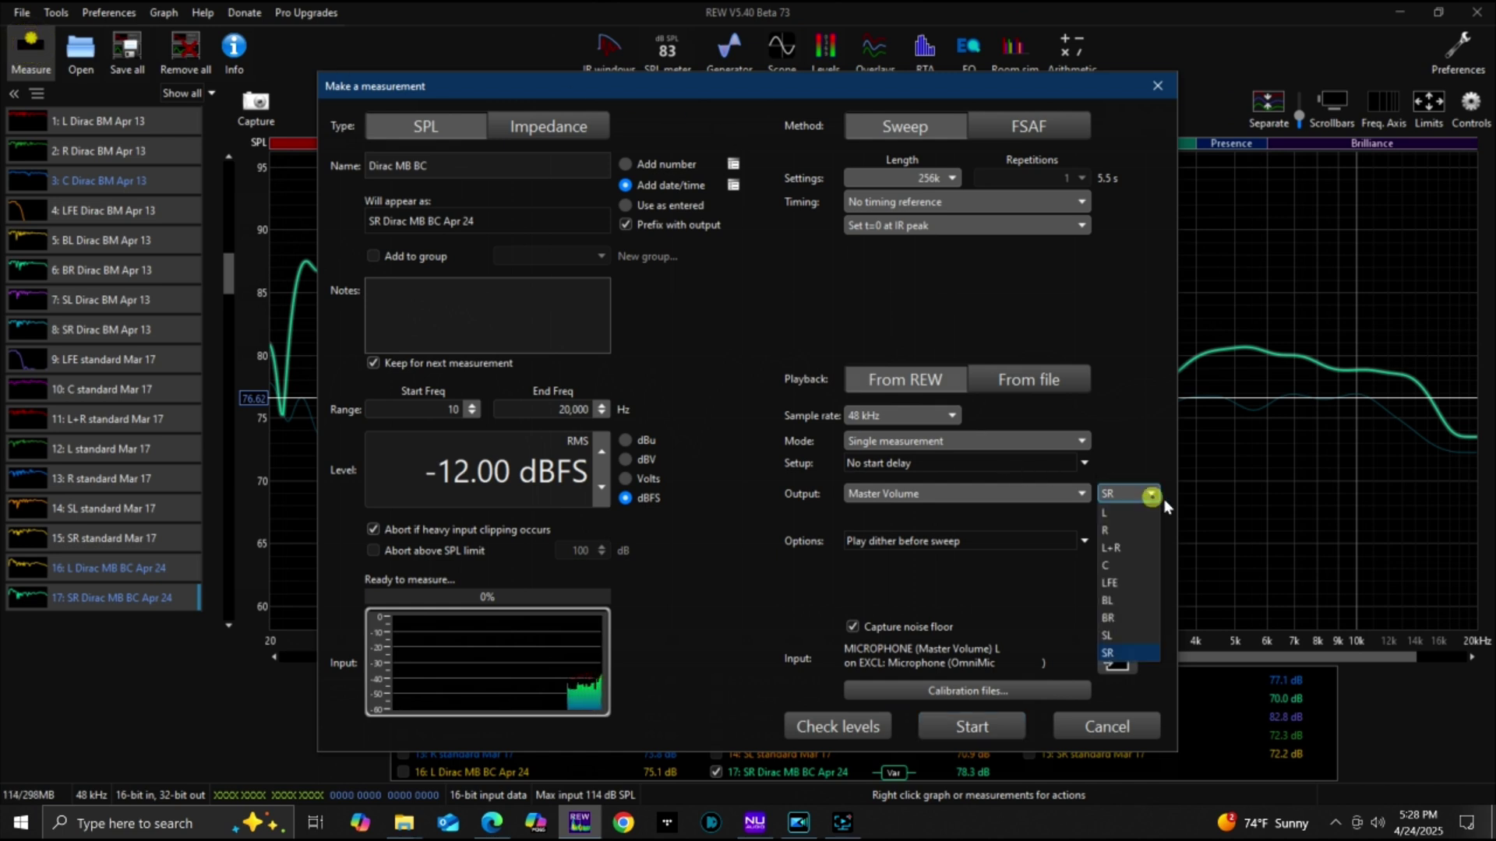
{"action": "left_click", "coordinate": [1126, 579]}
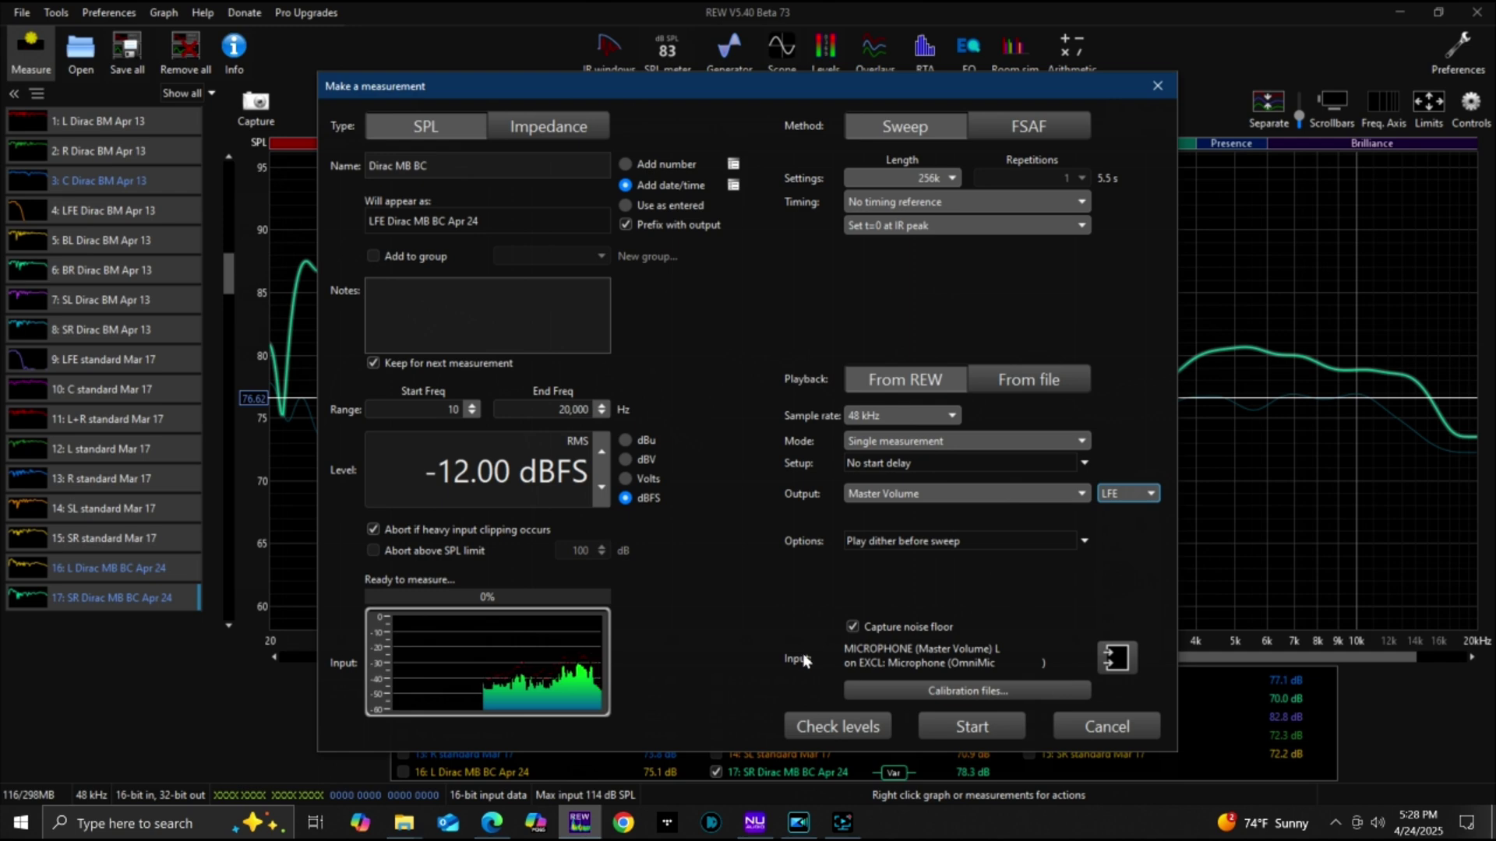
{"action": "left_click", "coordinate": [972, 726]}
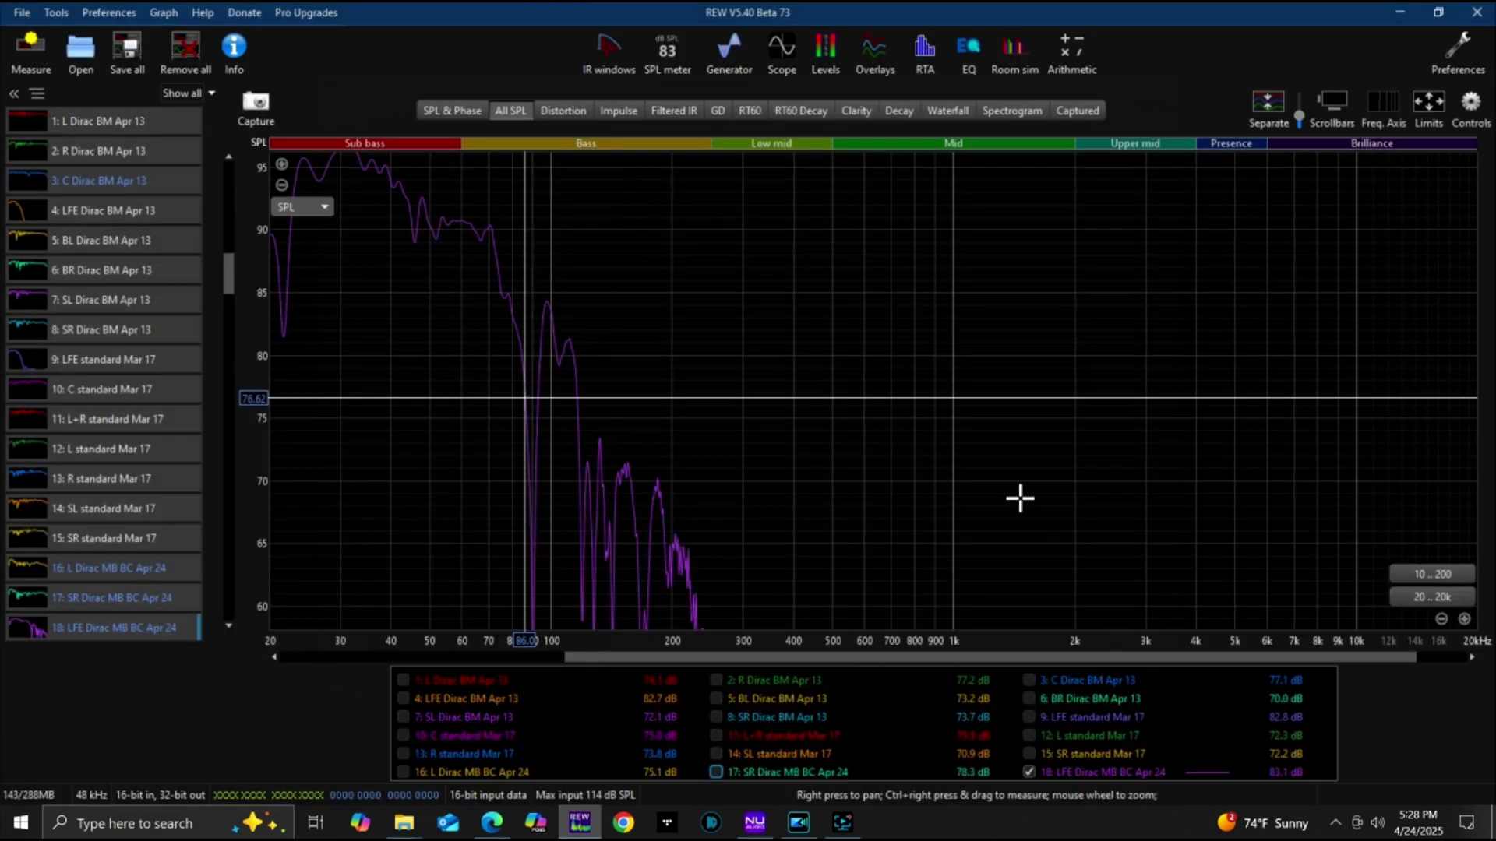
- Examine the LFE Dirac MB BC Apr 24 curve from 10 to 200 Hz, near 94 Hz, 24 Hz and 14 Hz
{"action": "mouse_move", "coordinate": [232, 284]}
{"action": "left_mouse_down"}
{"action": "mouse_move", "coordinate": [240, 265]}
{"action": "mouse_move", "coordinate": [240, 279]}
{"action": "left_mouse_up"}
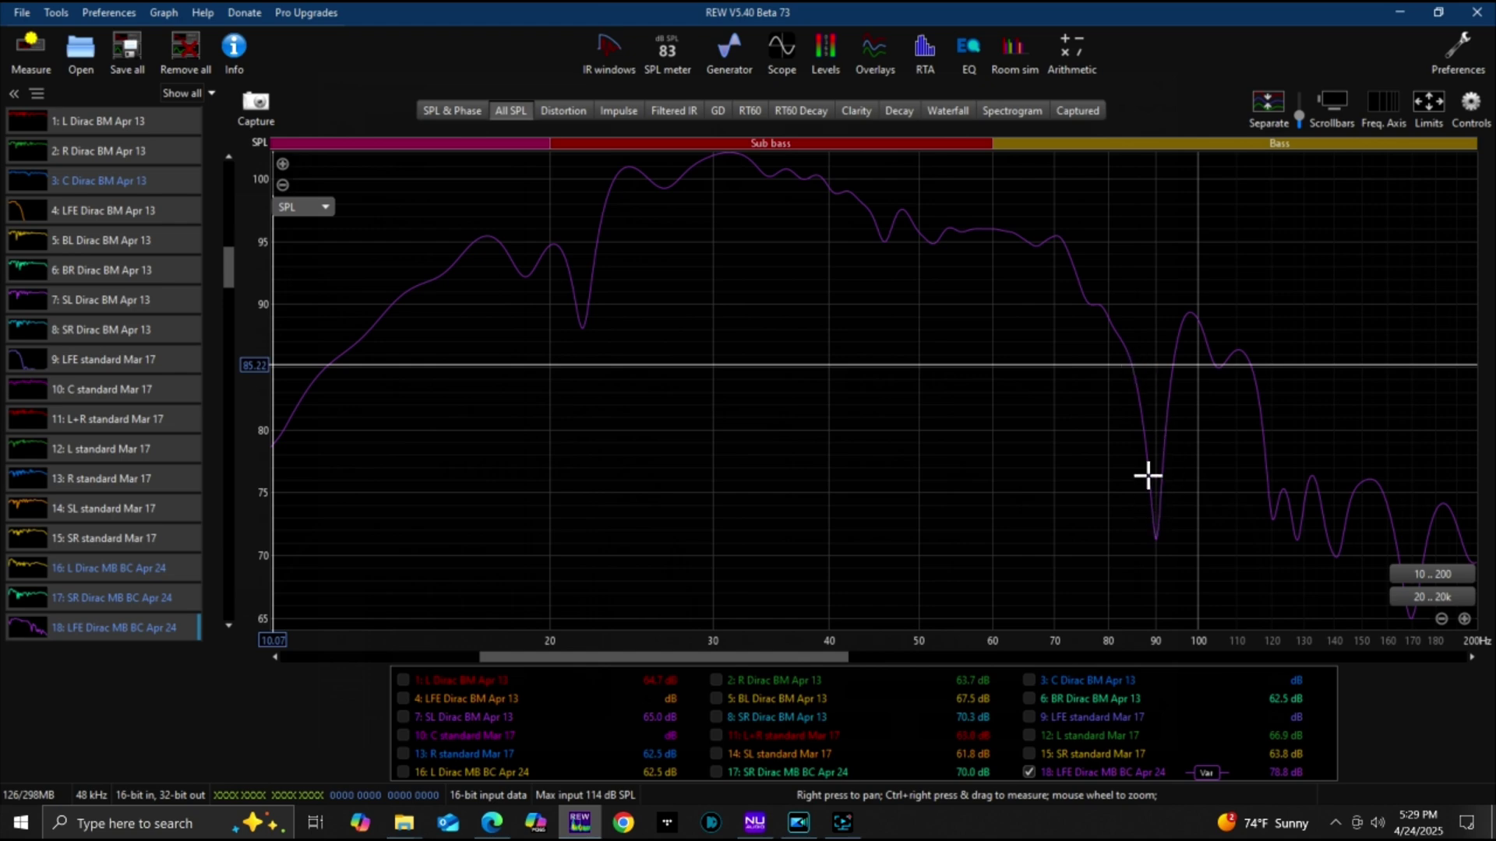
{"action": "left_click", "coordinate": [1174, 366]}
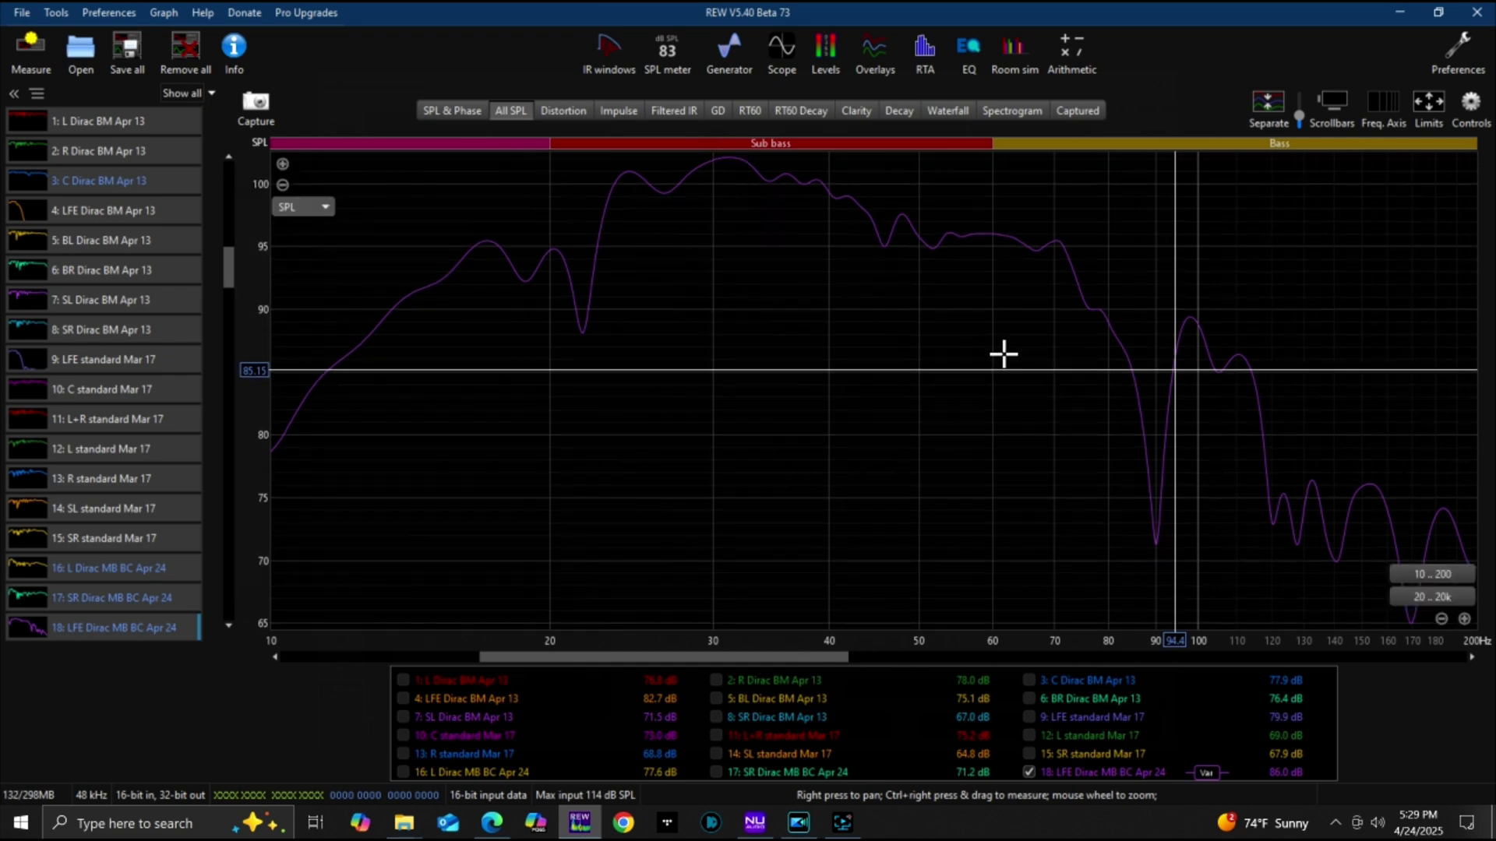
{"action": "left_click", "coordinate": [616, 179]}
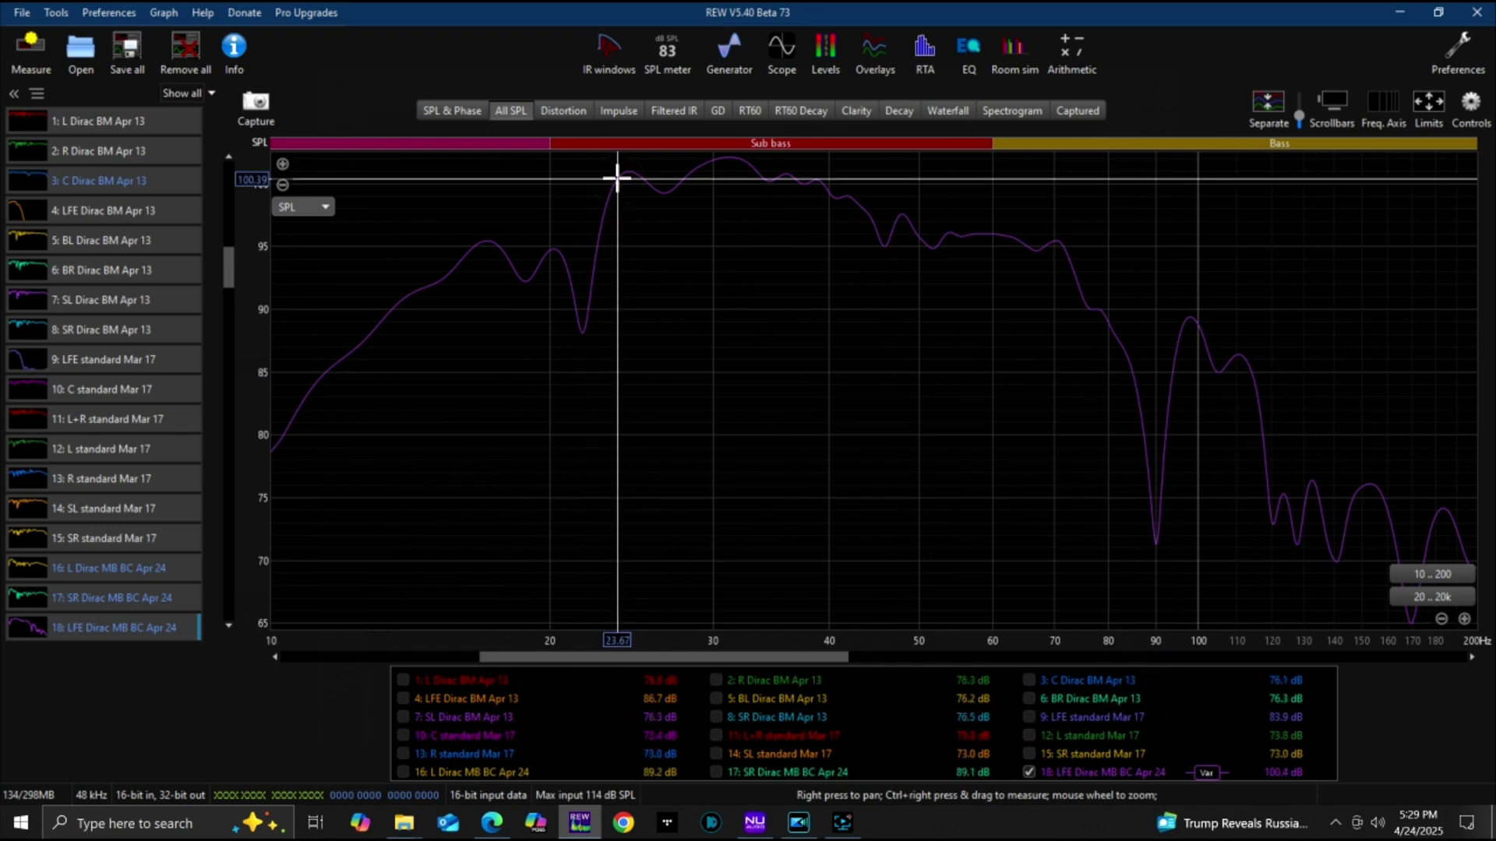
{"action": "left_click", "coordinate": [395, 307]}
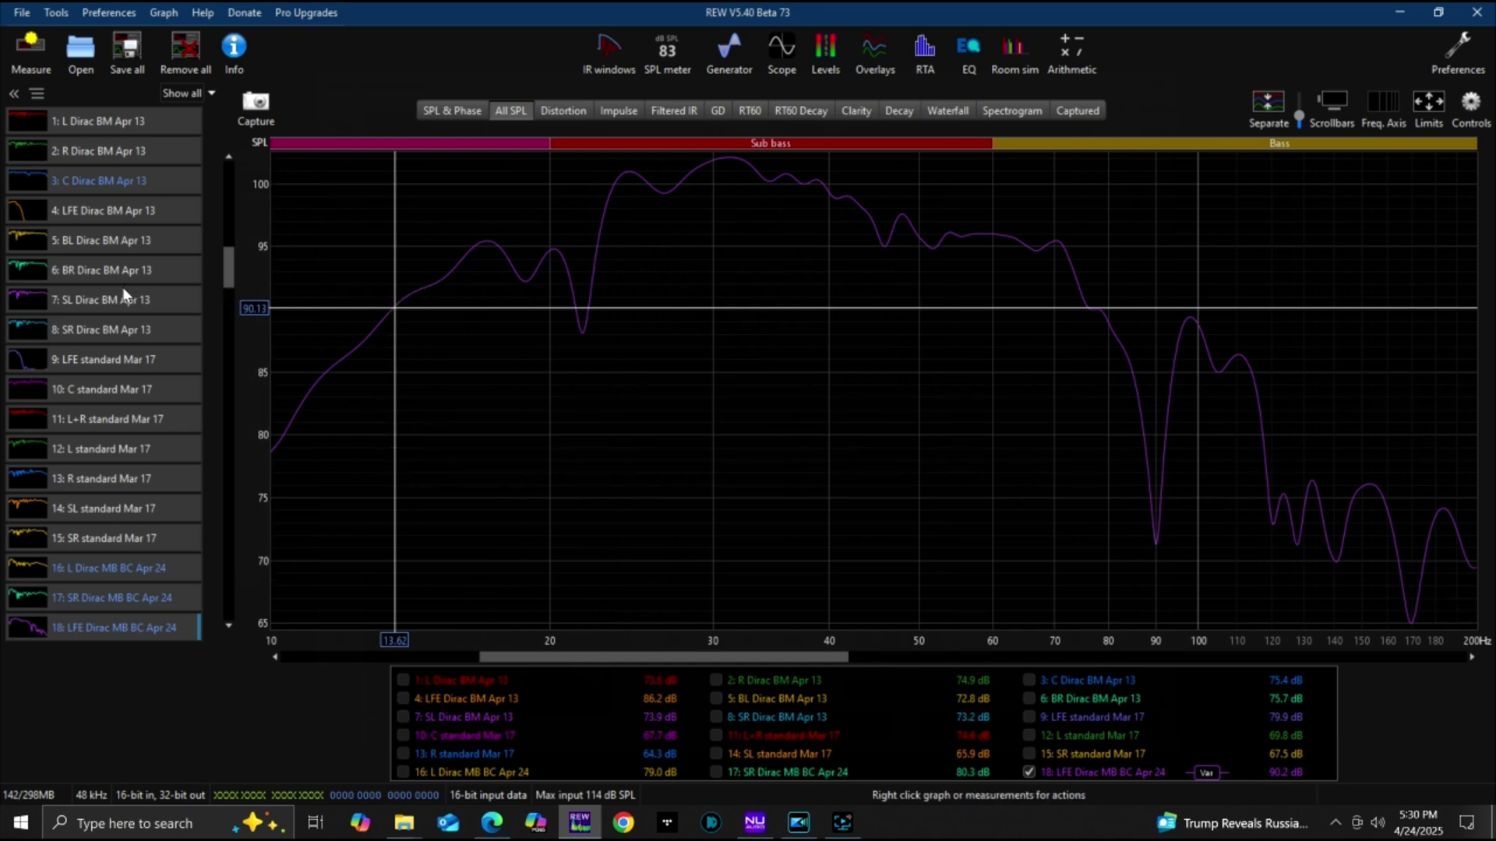
- Overlay the LFE Dirac BM Apr 13 curve with variable smoothing and compare both LFE curves near 22 Hz and 73 Hz
{"action": "left_click", "coordinate": [91, 213]}
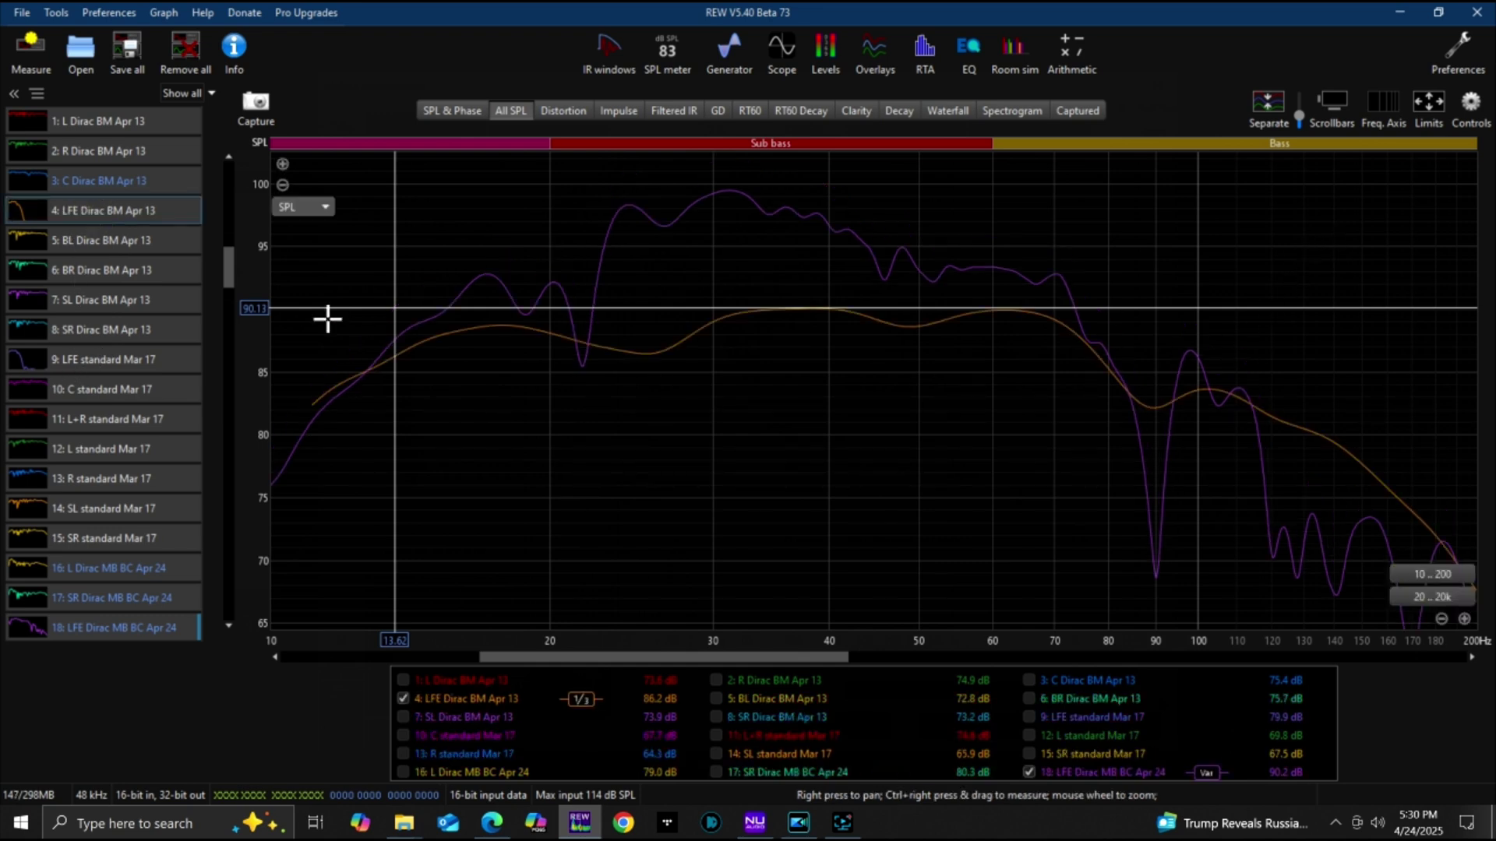
{"action": "key", "text": "alt+8"}
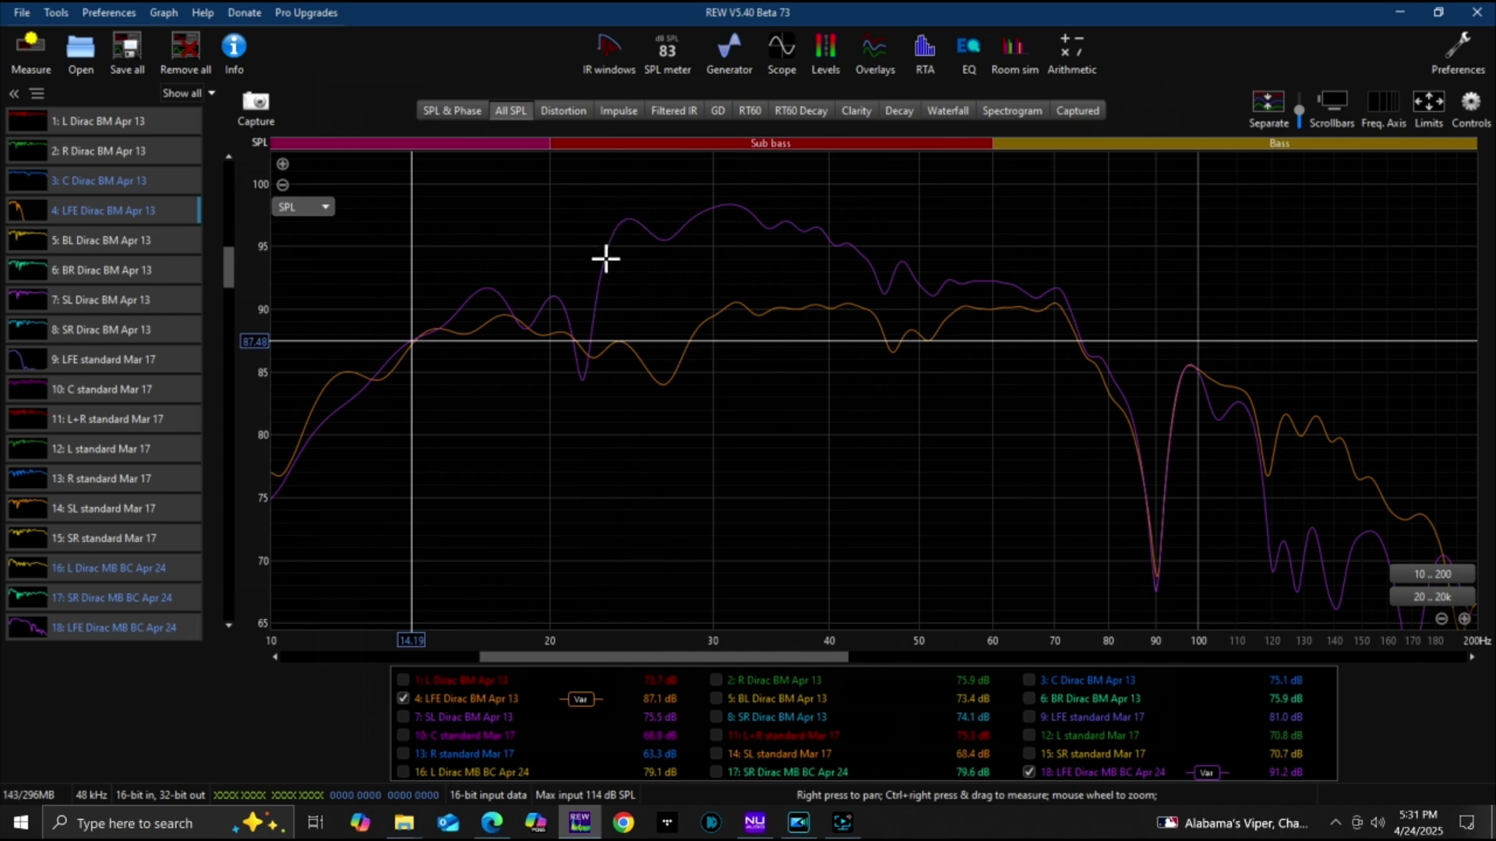
{"action": "left_click", "coordinate": [592, 313]}
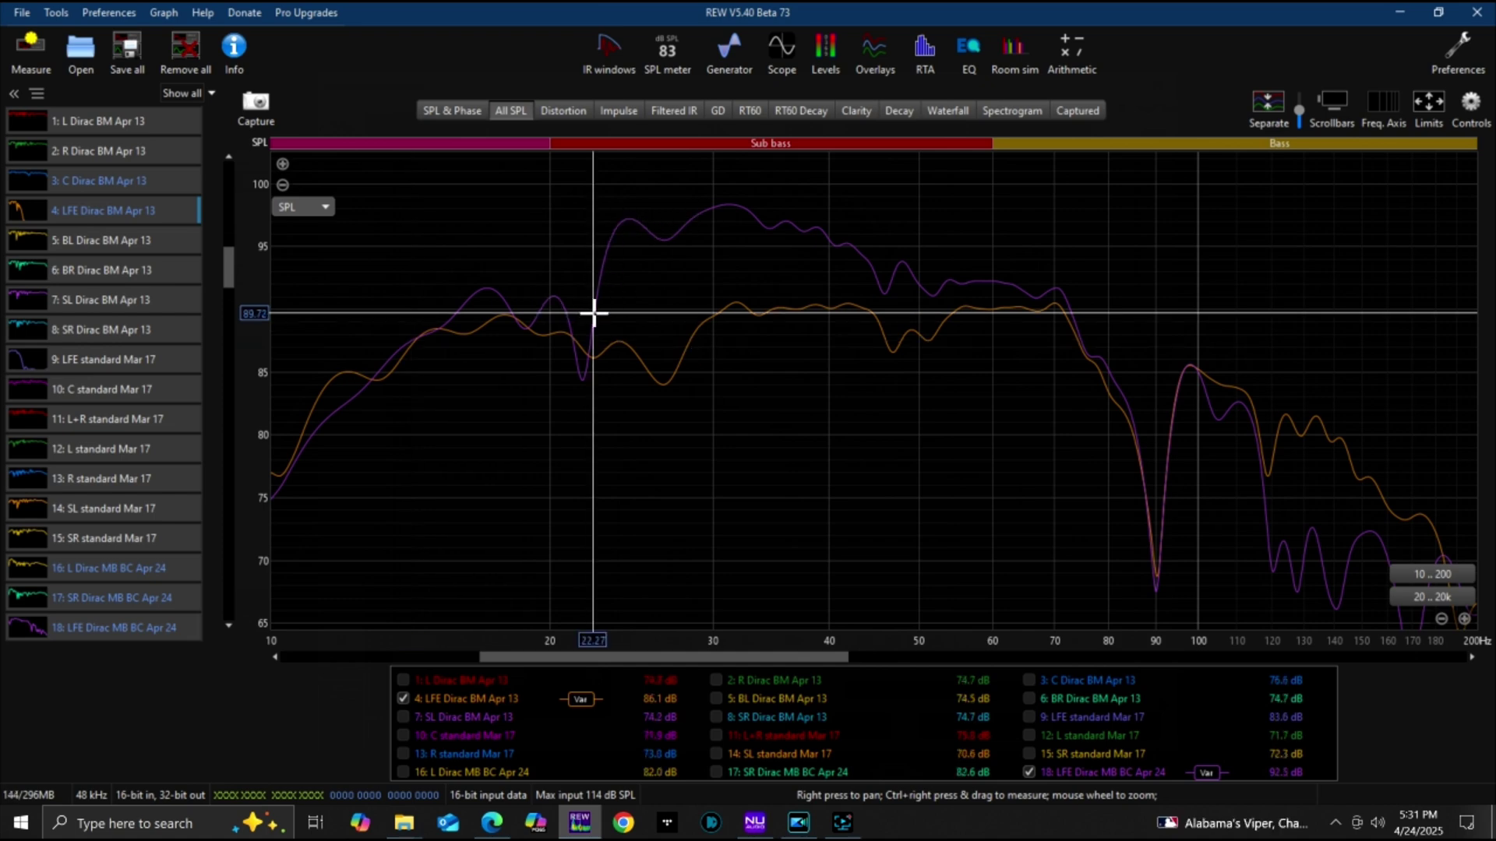
{"action": "left_click", "coordinate": [1068, 311]}
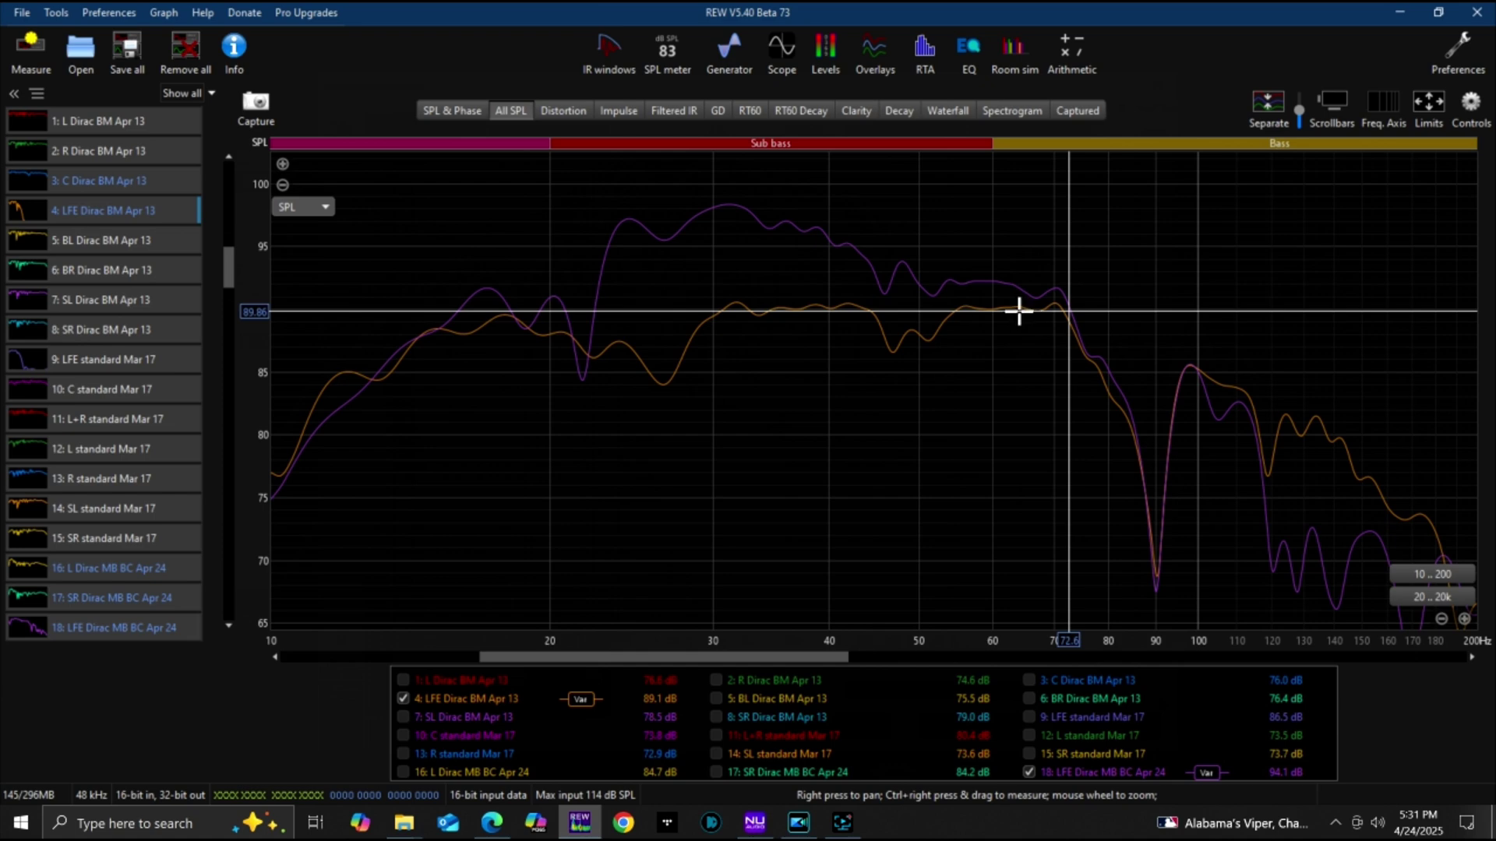
{"action": "left_click", "coordinate": [596, 305]}
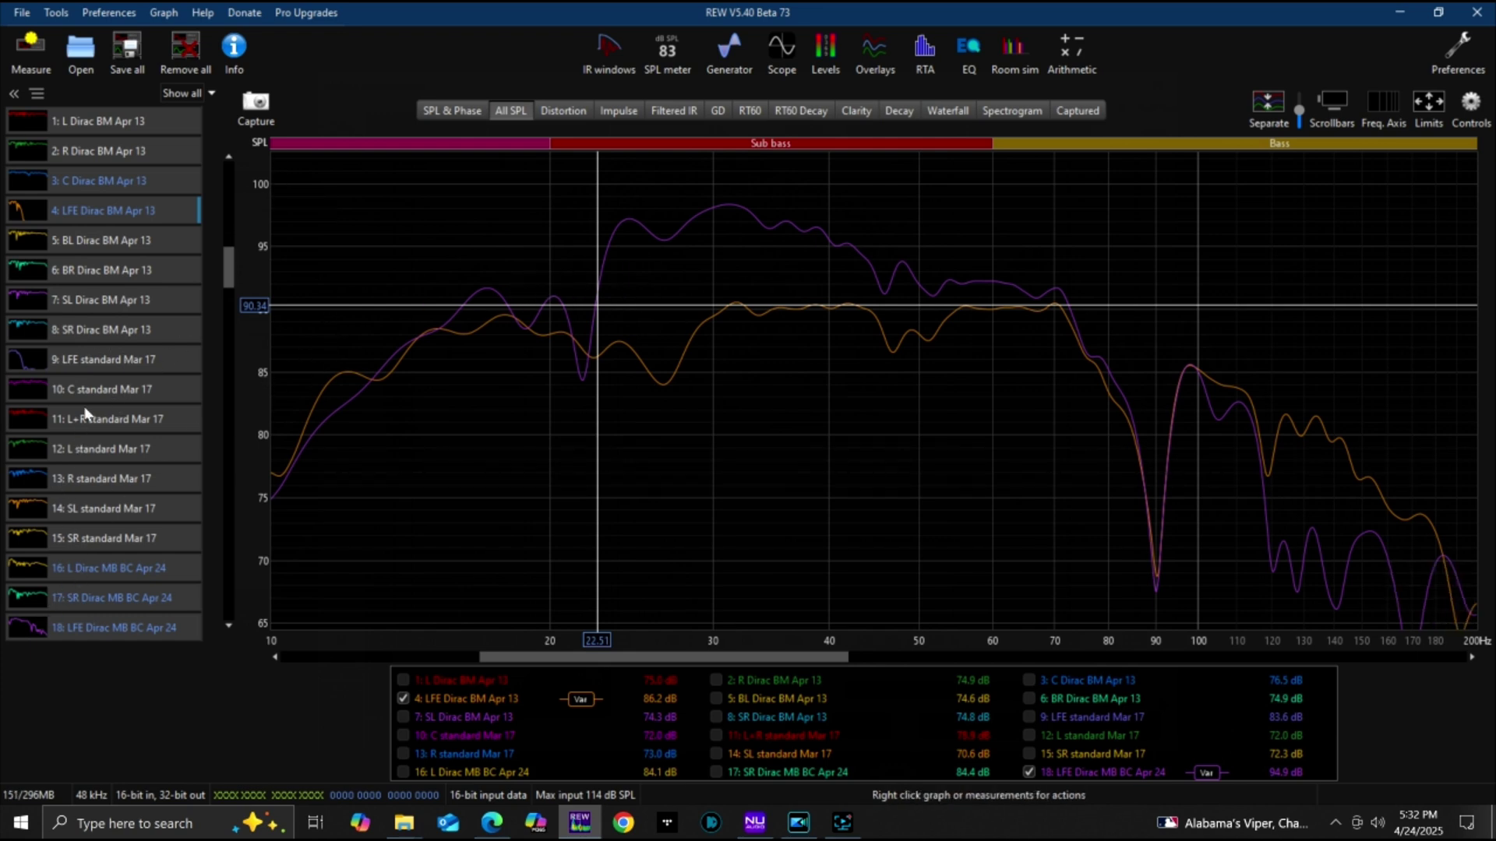
- Replace the overlay with LFE standard Mar 17 and compare it with the MB curve near 75 Hz and 98 Hz
{"action": "left_click", "coordinate": [97, 360]}
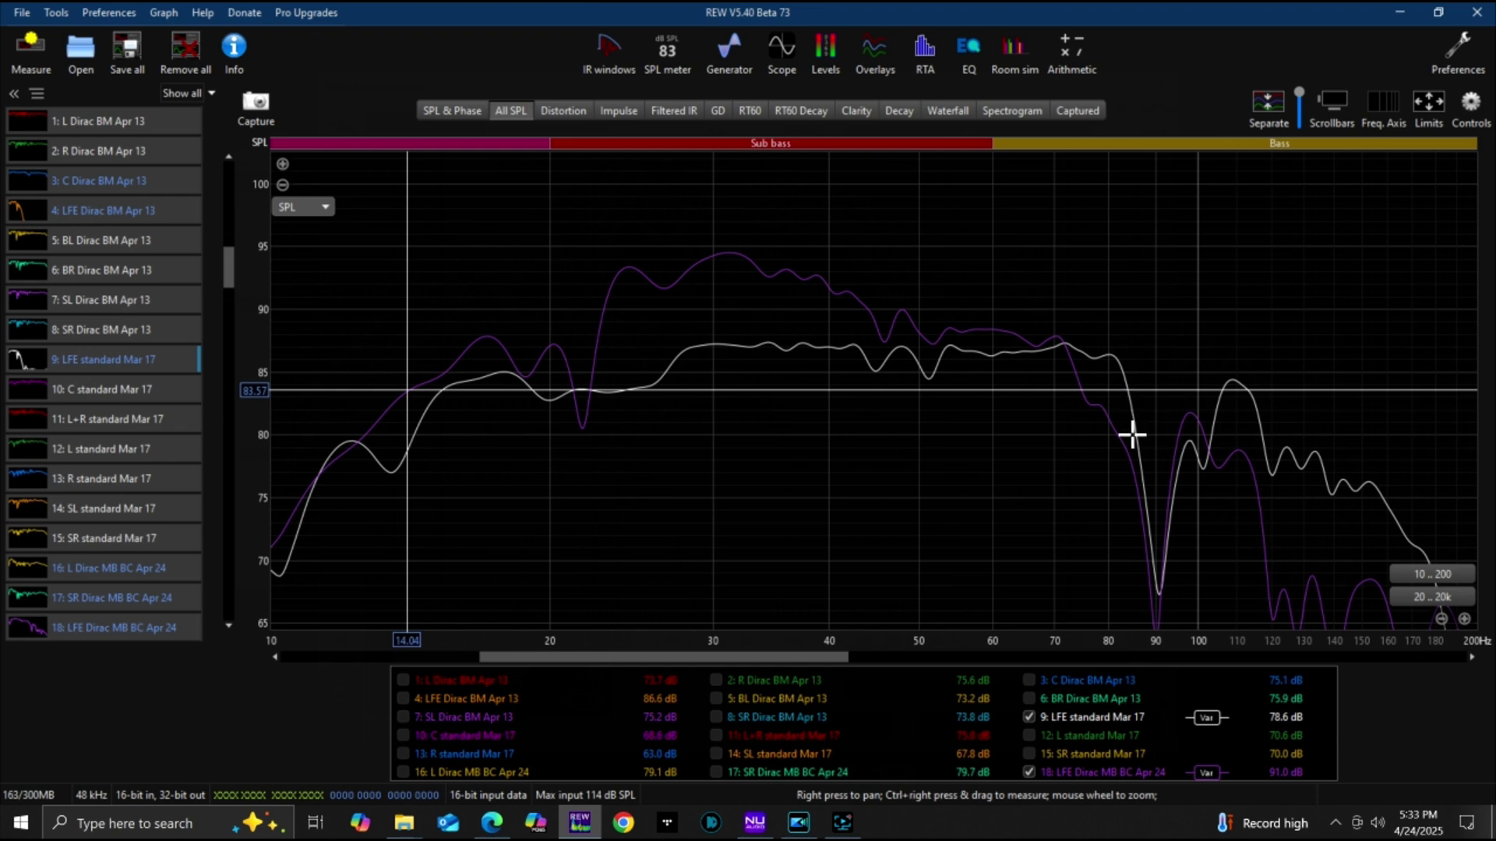
{"action": "left_click", "coordinate": [1082, 390]}
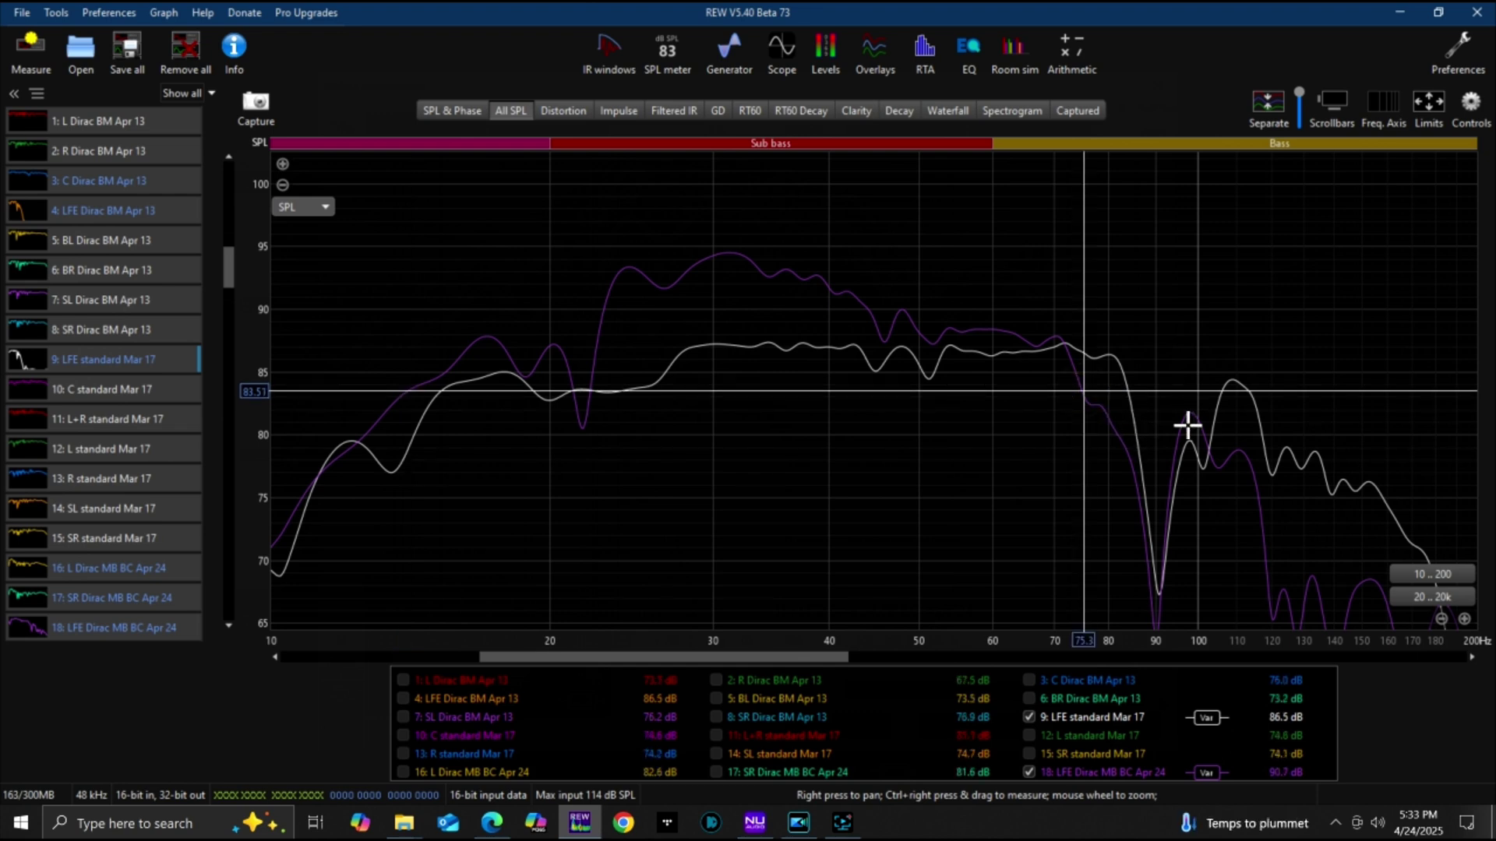
{"action": "left_click", "coordinate": [1188, 419]}
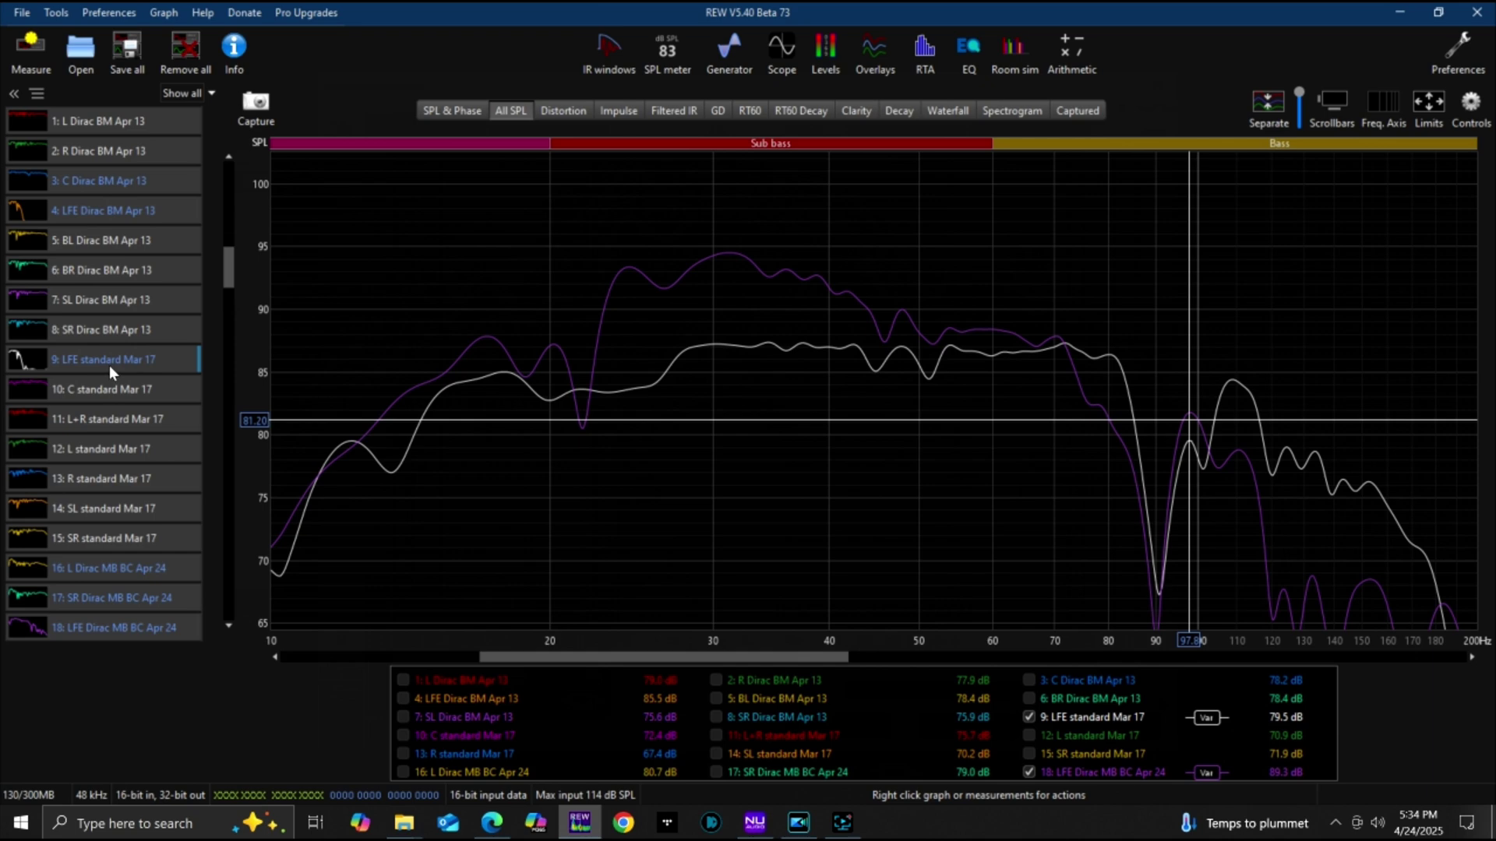
- Add LFE Dirac BM Apr 13 to the overlay and compare the three LFE curves around 30 Hz
{"action": "left_click", "coordinate": [97, 216]}
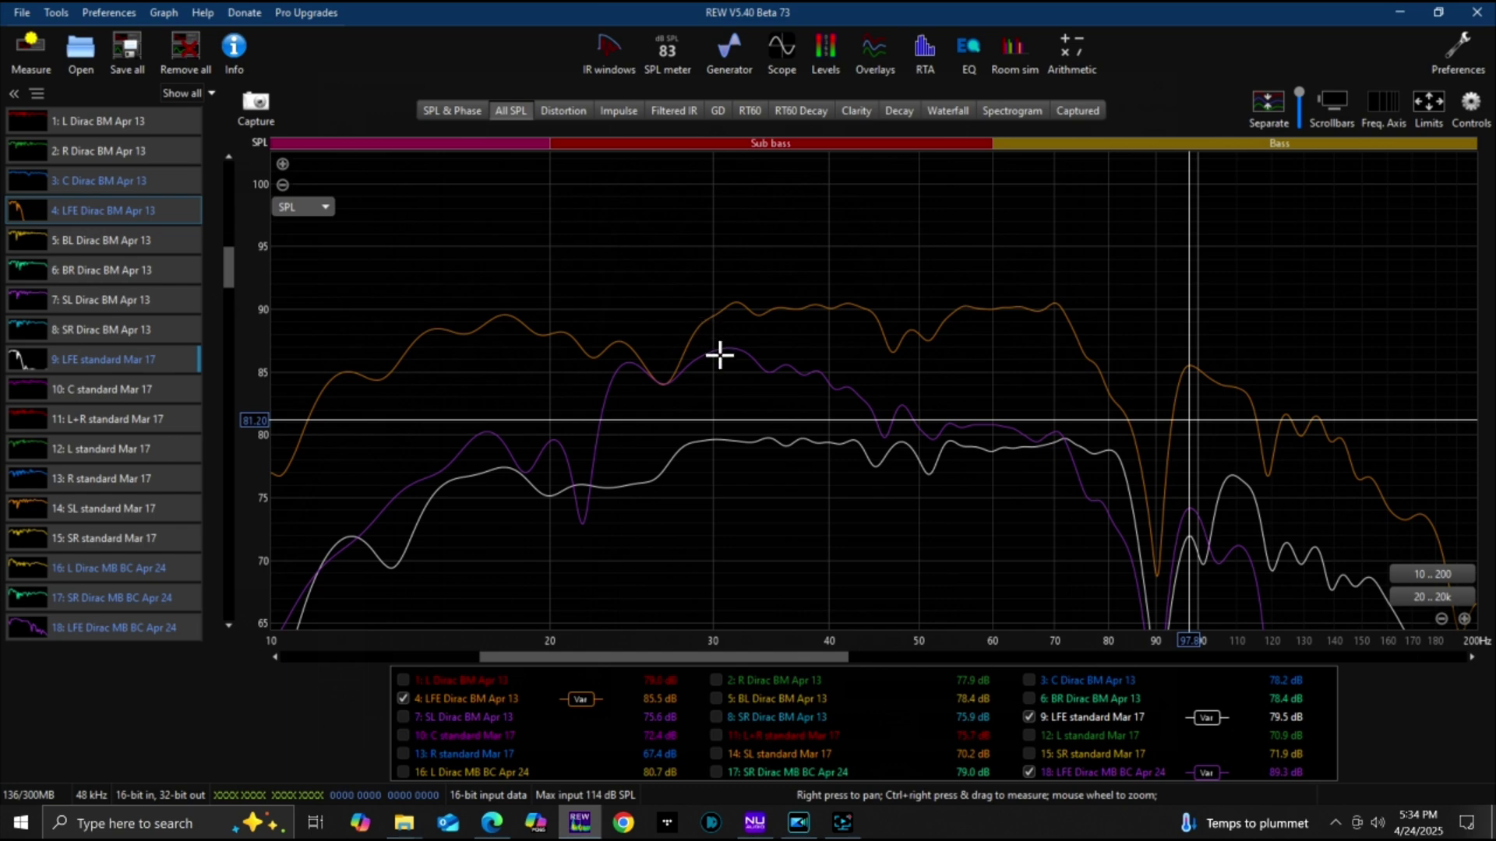
{"action": "left_click", "coordinate": [714, 353]}
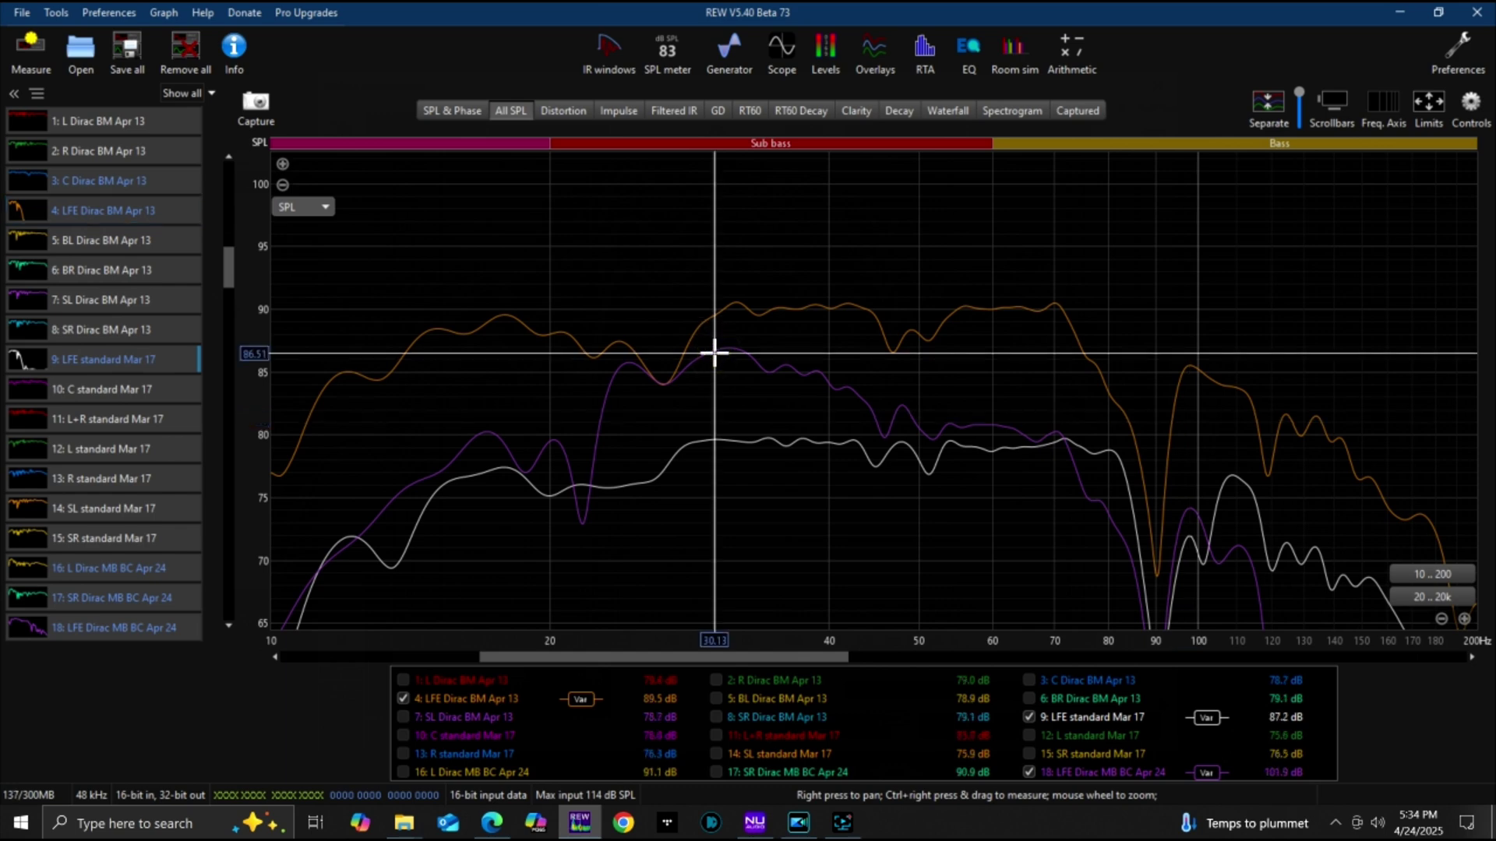
{"action": "left_click", "coordinate": [714, 439]}
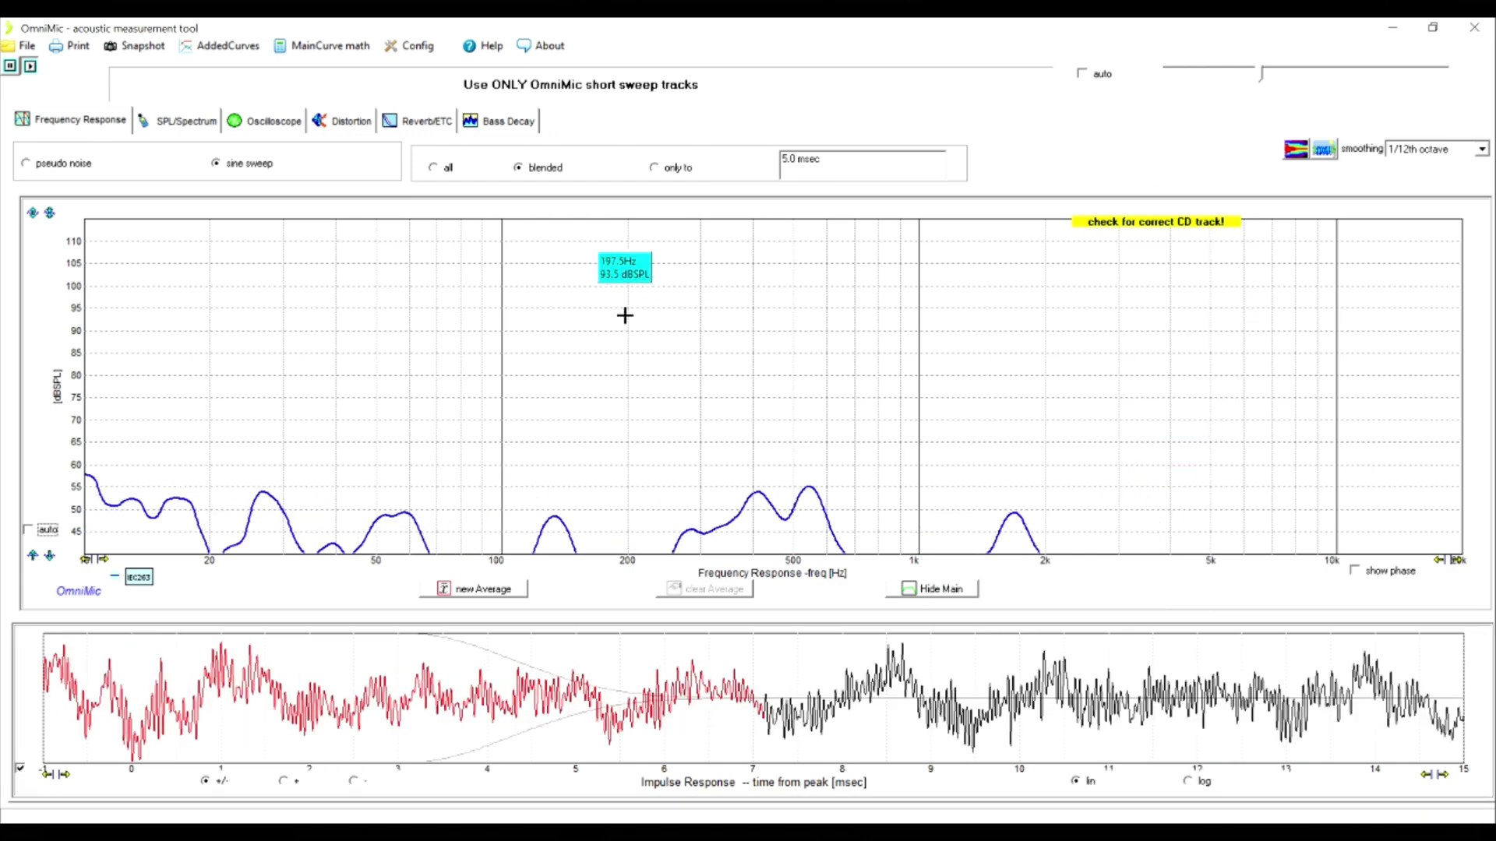
- Switch to OmniMic and review its configuration options
{"action": "left_click", "coordinate": [419, 46]}
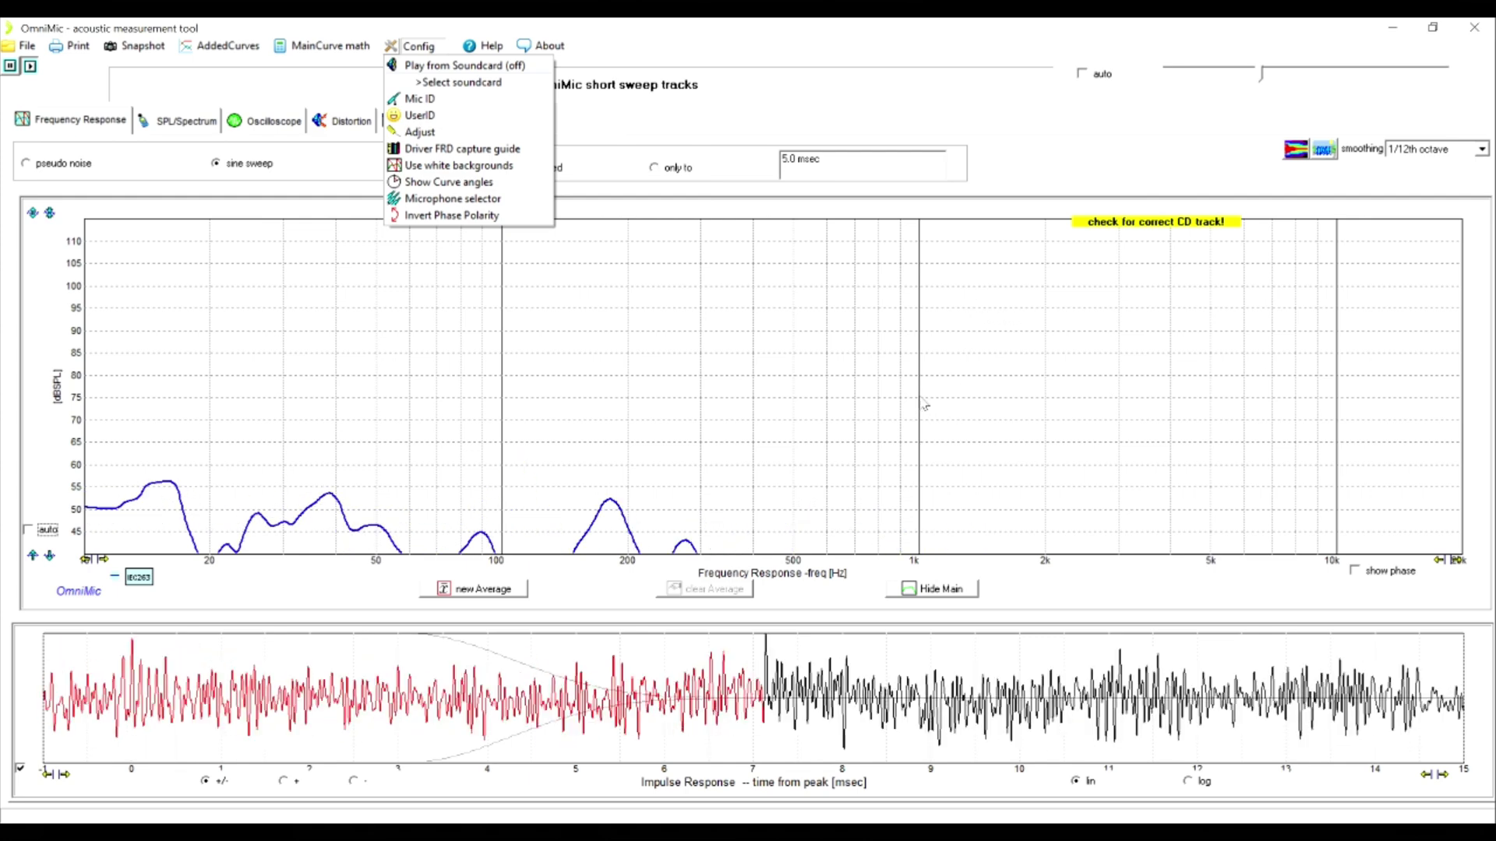
{"action": "left_click", "coordinate": [800, 343]}
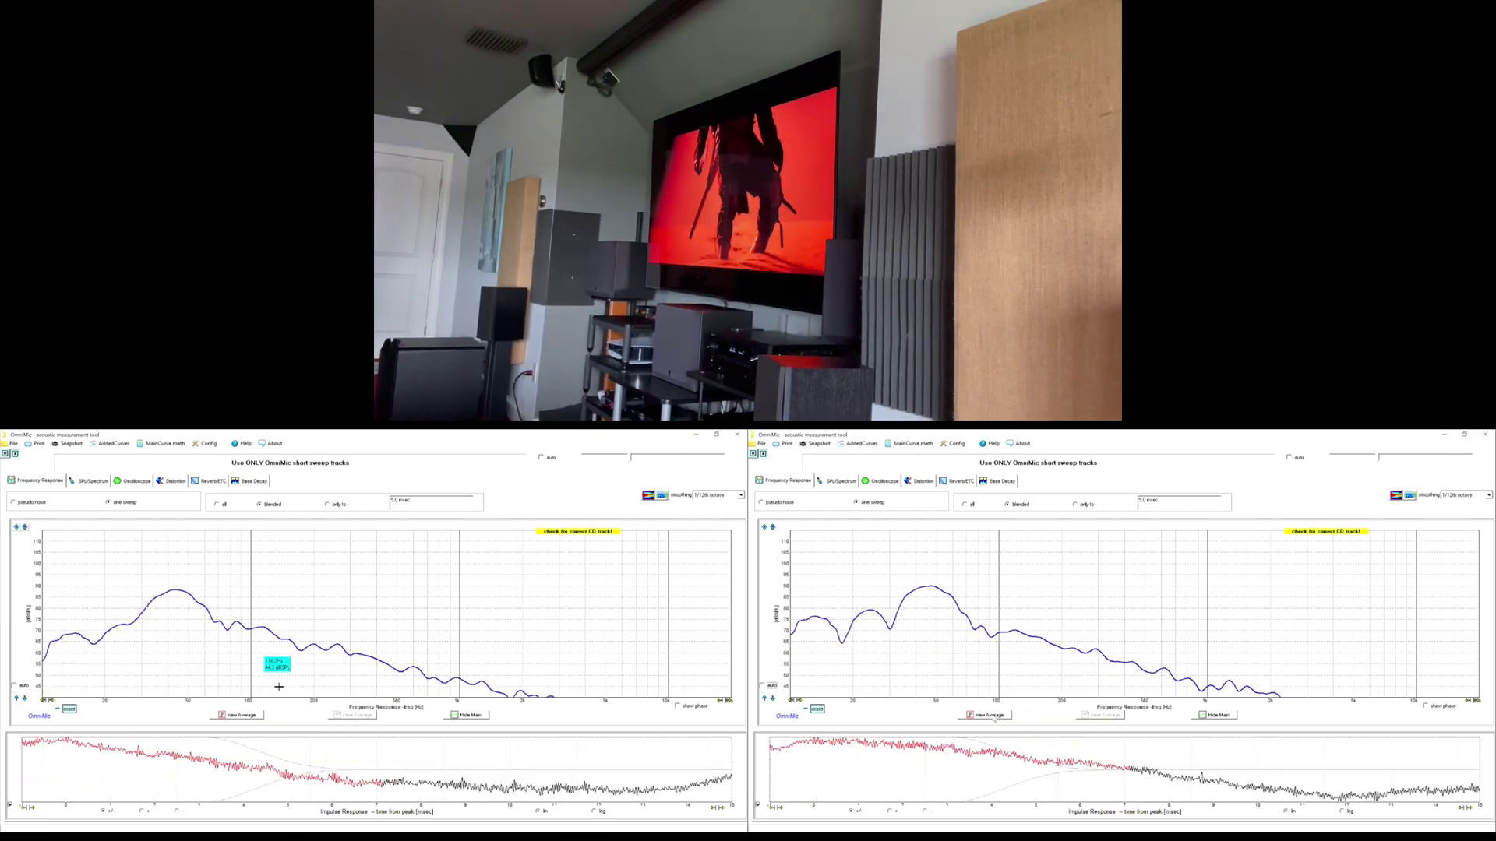
- Build a persistent frequency response average in both OmniMic measurements by repeatedly adding captures while the movie scene plays
{"action": "left_click", "coordinate": [995, 715]}
{"action": "left_click", "coordinate": [244, 715]}
{"action": "left_click", "coordinate": [244, 716]}
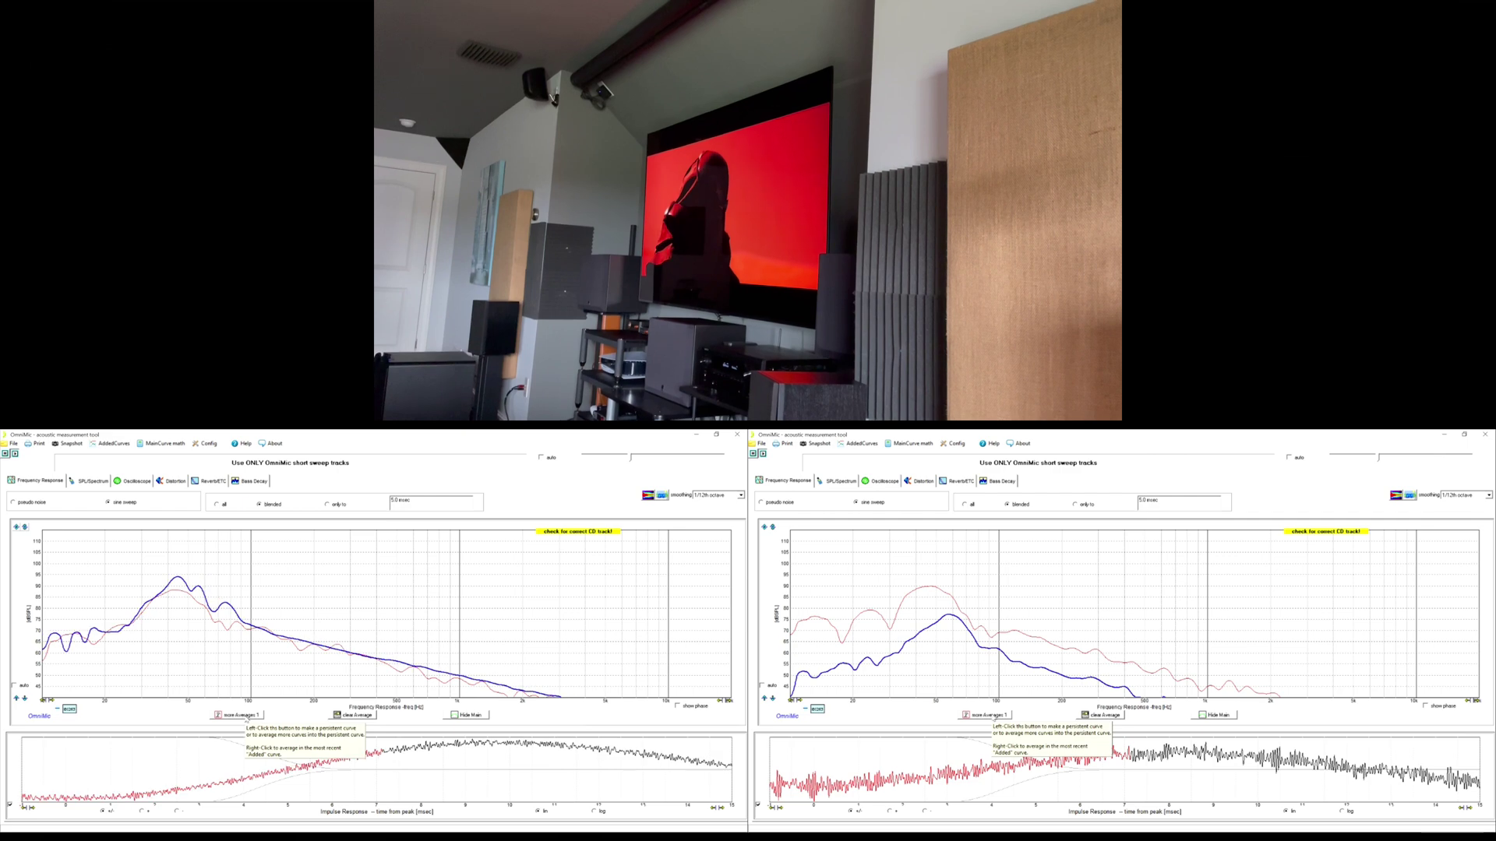
{"action": "left_click", "coordinate": [244, 716]}
{"action": "left_click", "coordinate": [243, 716]}
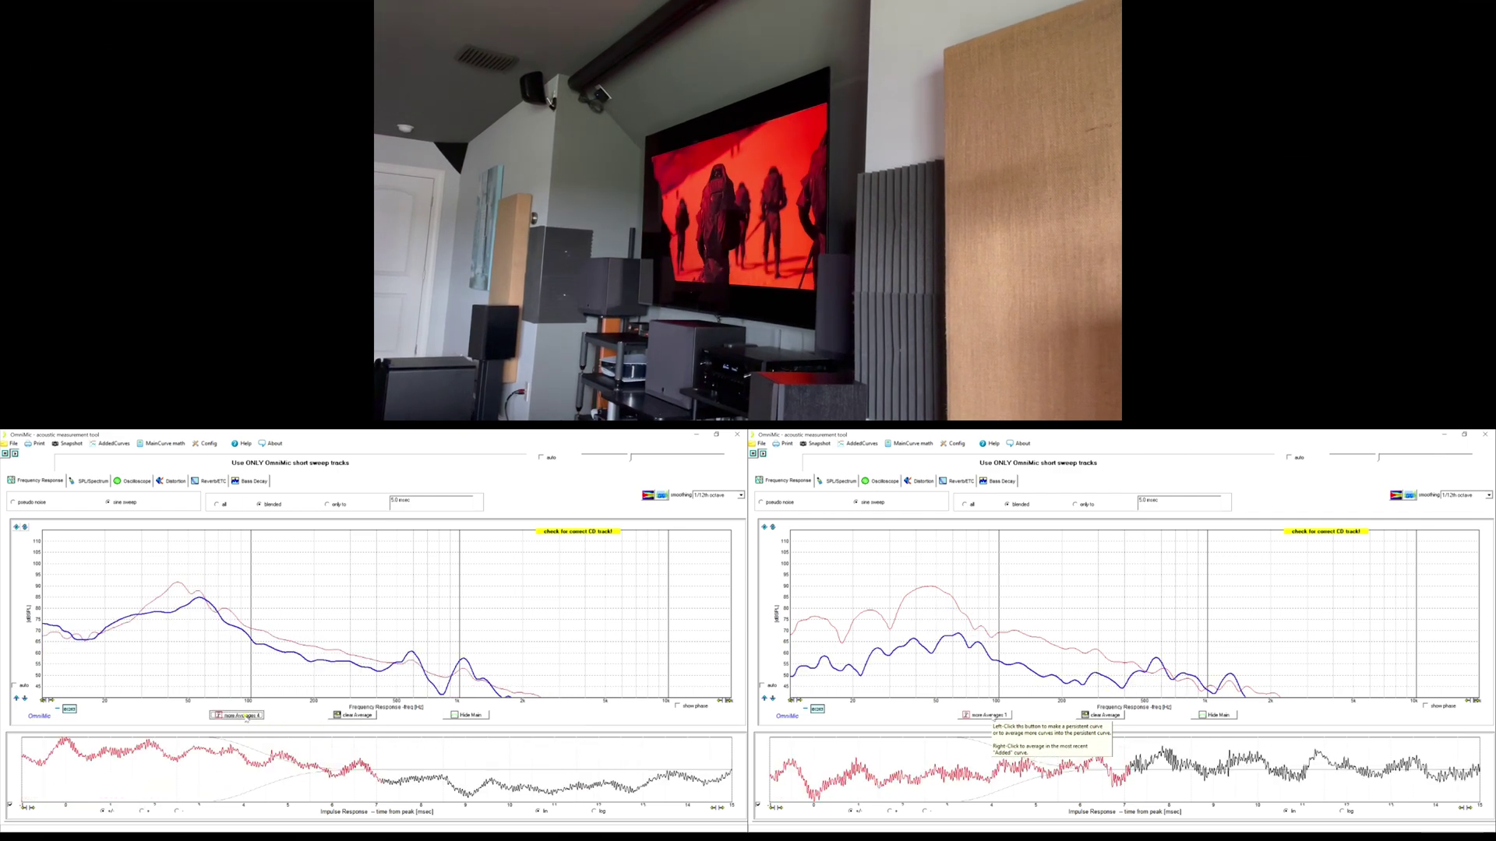
{"action": "left_click", "coordinate": [246, 717]}
{"action": "left_click", "coordinate": [993, 716]}
{"action": "left_click", "coordinate": [993, 716]}
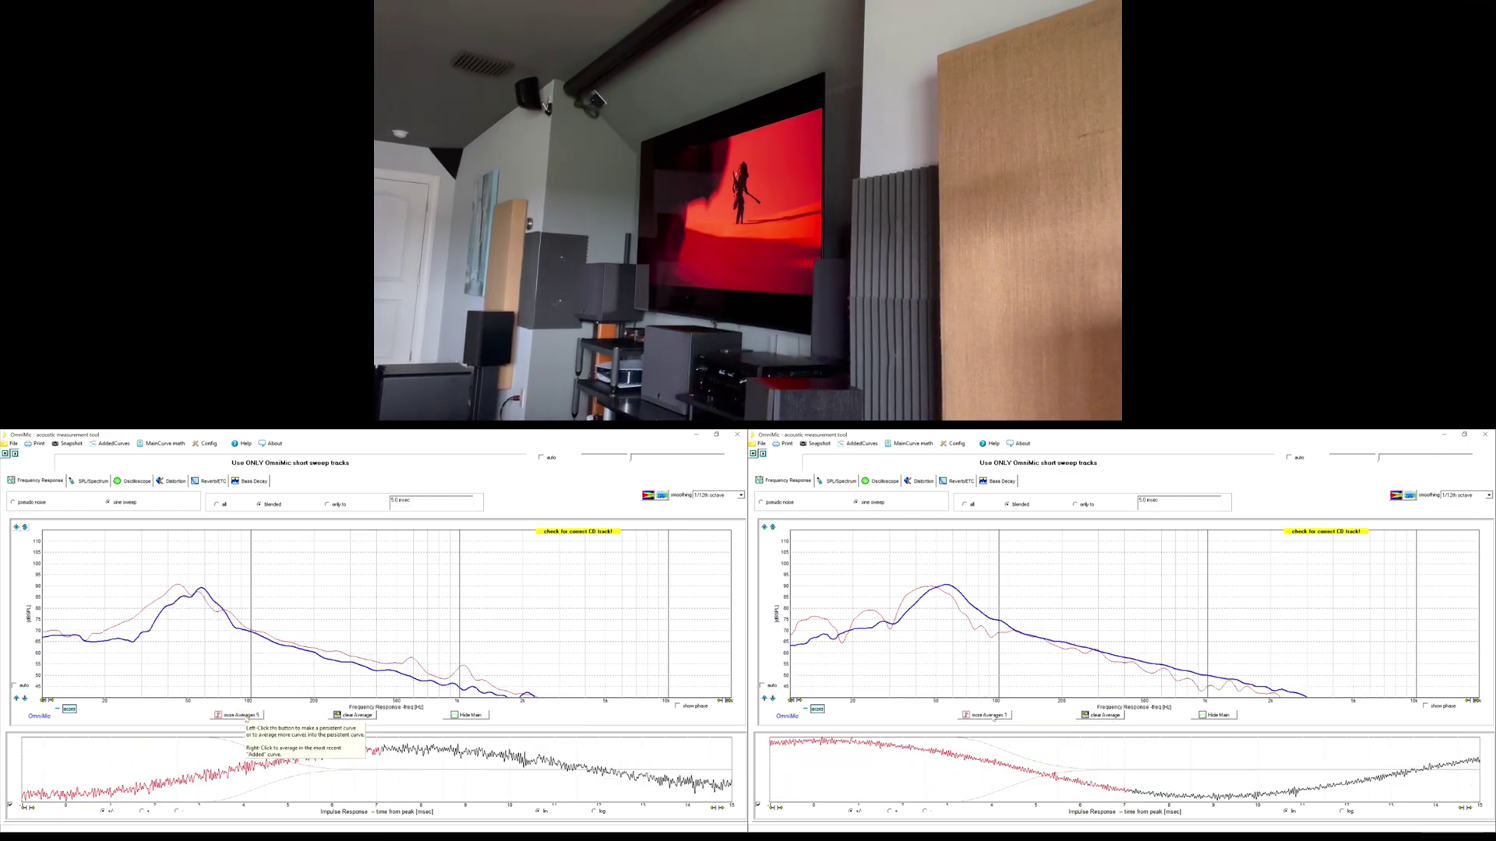
{"action": "left_click", "coordinate": [246, 717]}
{"action": "double_click", "coordinate": [245, 717]}
{"action": "left_click", "coordinate": [992, 716]}
{"action": "double_click", "coordinate": [245, 716]}
{"action": "left_click", "coordinate": [992, 716]}
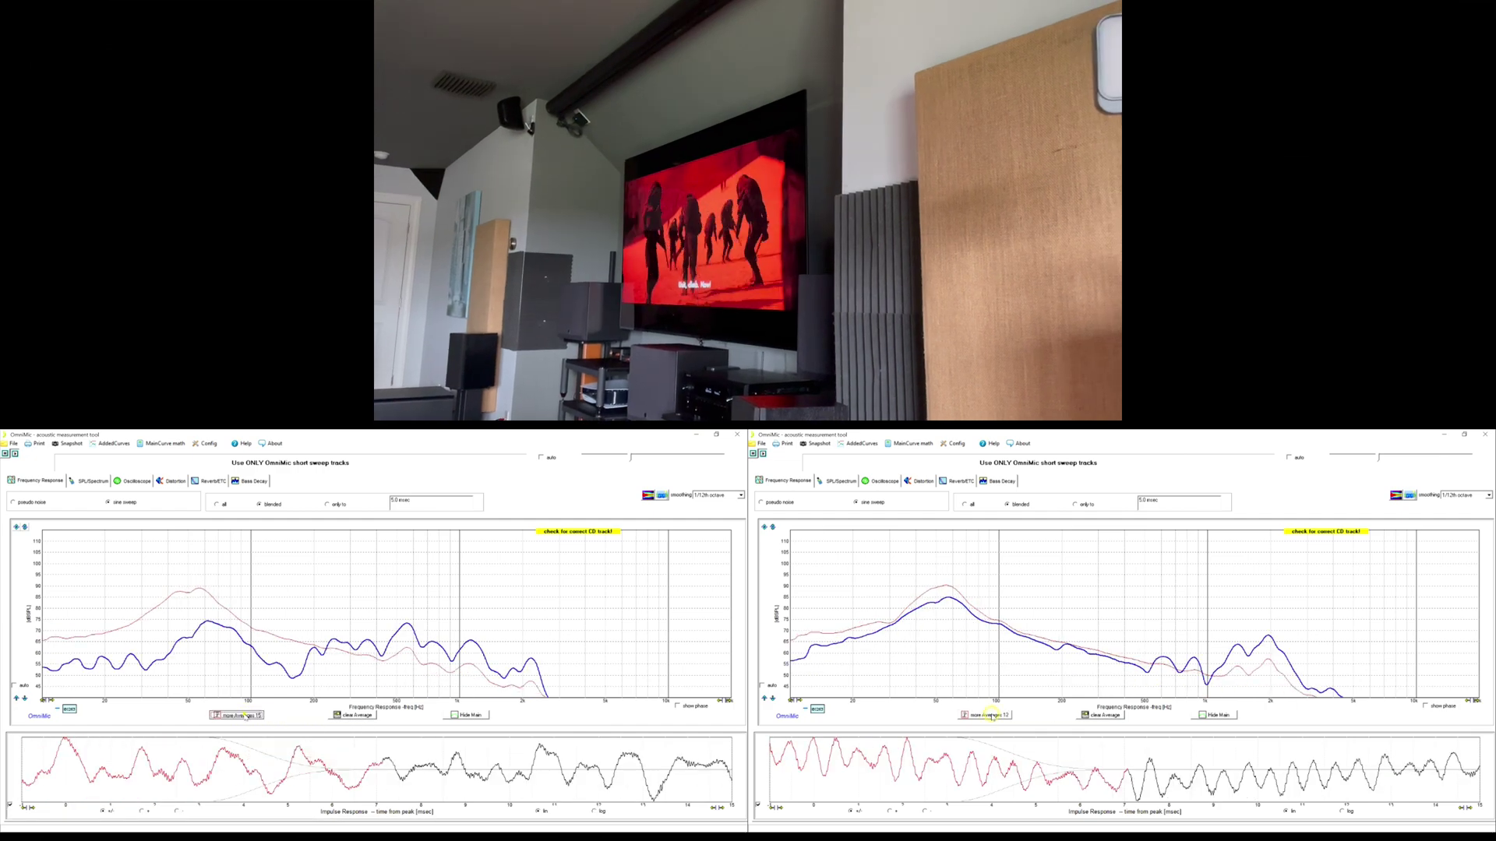
{"action": "double_click", "coordinate": [245, 716]}
{"action": "double_click", "coordinate": [992, 716]}
{"action": "triple_click", "coordinate": [246, 716]}
{"action": "left_click", "coordinate": [992, 716]}
{"action": "double_click", "coordinate": [246, 716]}
{"action": "double_click", "coordinate": [246, 716]}
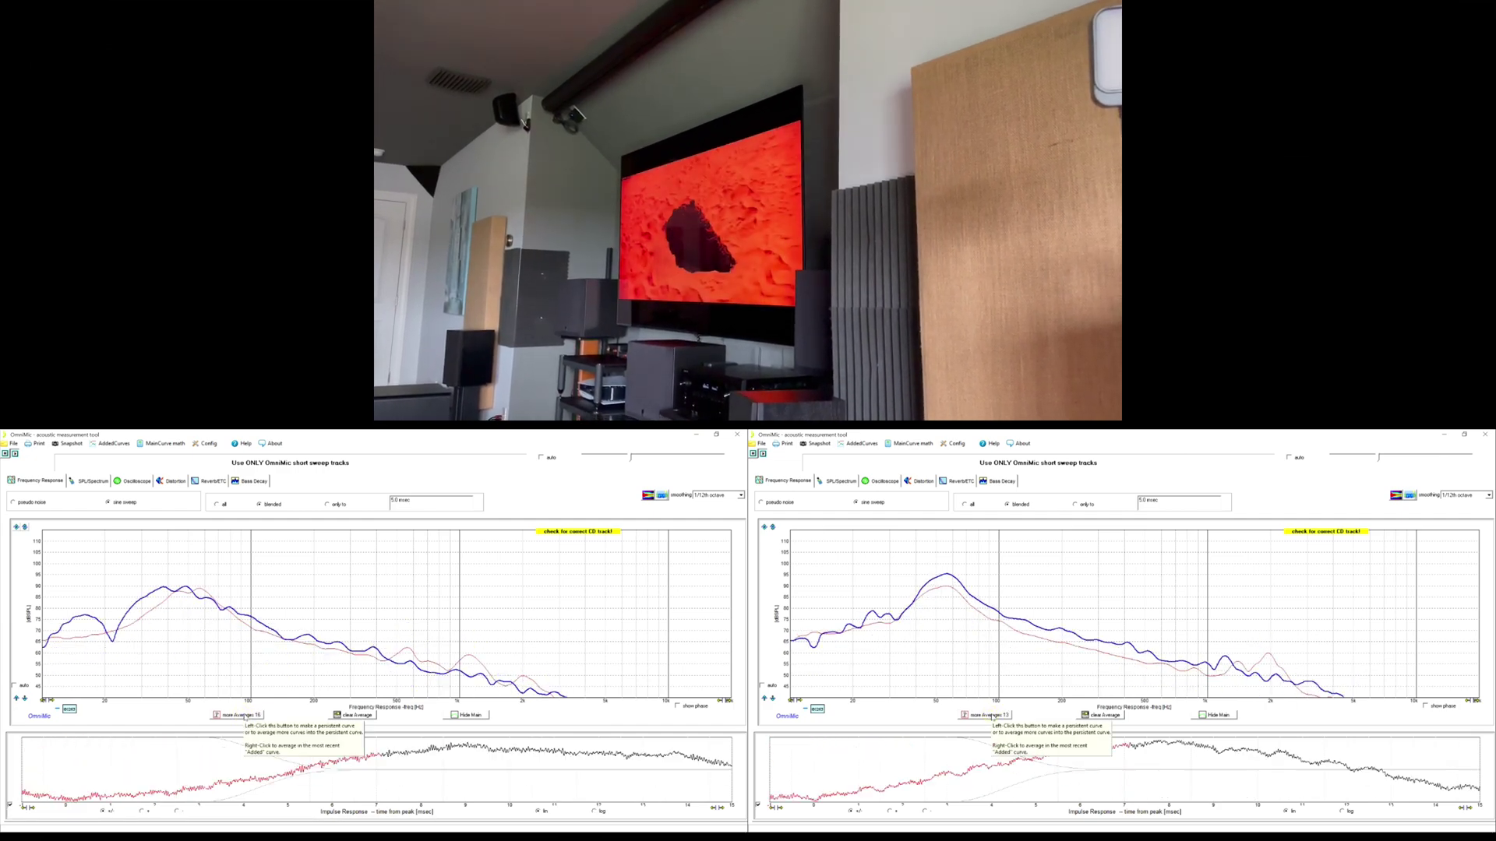
{"action": "left_click", "coordinate": [245, 717]}
{"action": "double_click", "coordinate": [246, 716]}
{"action": "triple_click", "coordinate": [993, 715]}
{"action": "left_click", "coordinate": [246, 716]}
{"action": "triple_click", "coordinate": [992, 715]}
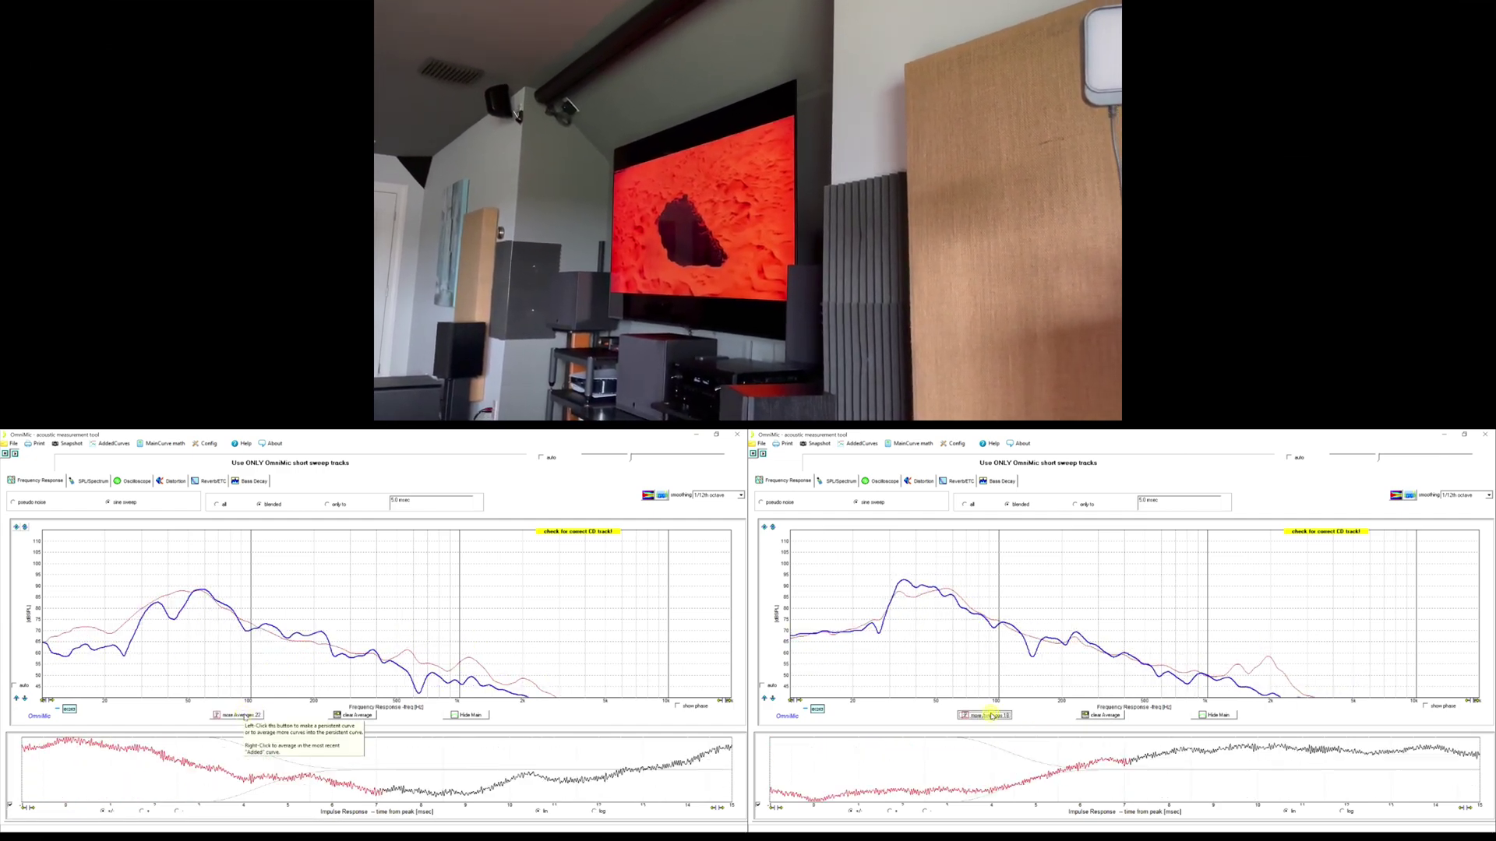
{"action": "left_click", "coordinate": [246, 717]}
{"action": "triple_click", "coordinate": [990, 714]}
{"action": "double_click", "coordinate": [245, 717]}
{"action": "double_click", "coordinate": [990, 714]}
{"action": "left_click", "coordinate": [245, 716]}
{"action": "triple_click", "coordinate": [990, 714]}
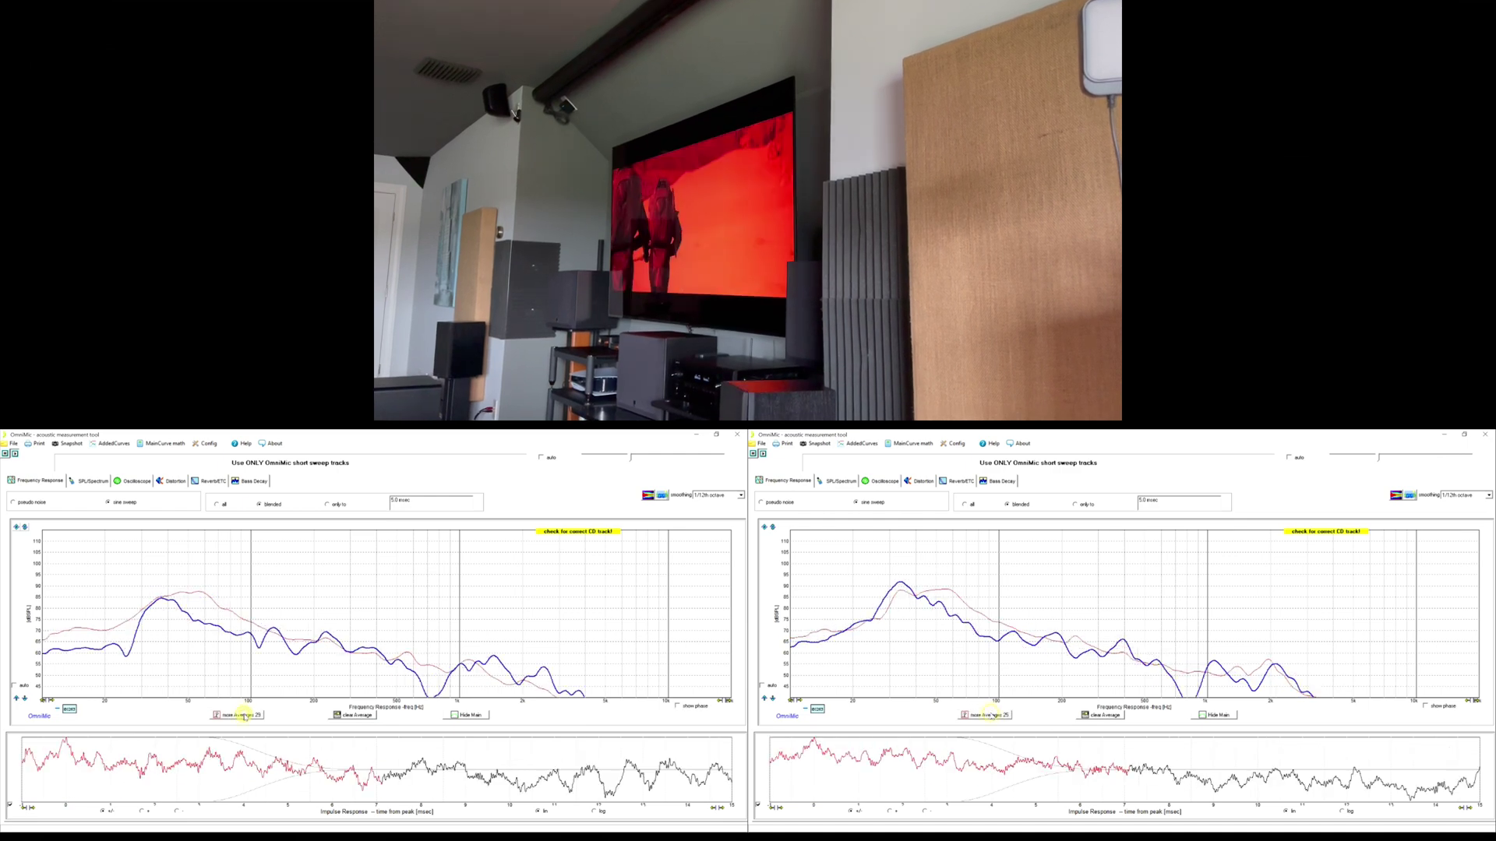
{"action": "double_click", "coordinate": [246, 717]}
{"action": "left_click", "coordinate": [990, 715]}
{"action": "double_click", "coordinate": [245, 717]}
{"action": "left_click", "coordinate": [990, 714]}
{"action": "left_click", "coordinate": [246, 717]}
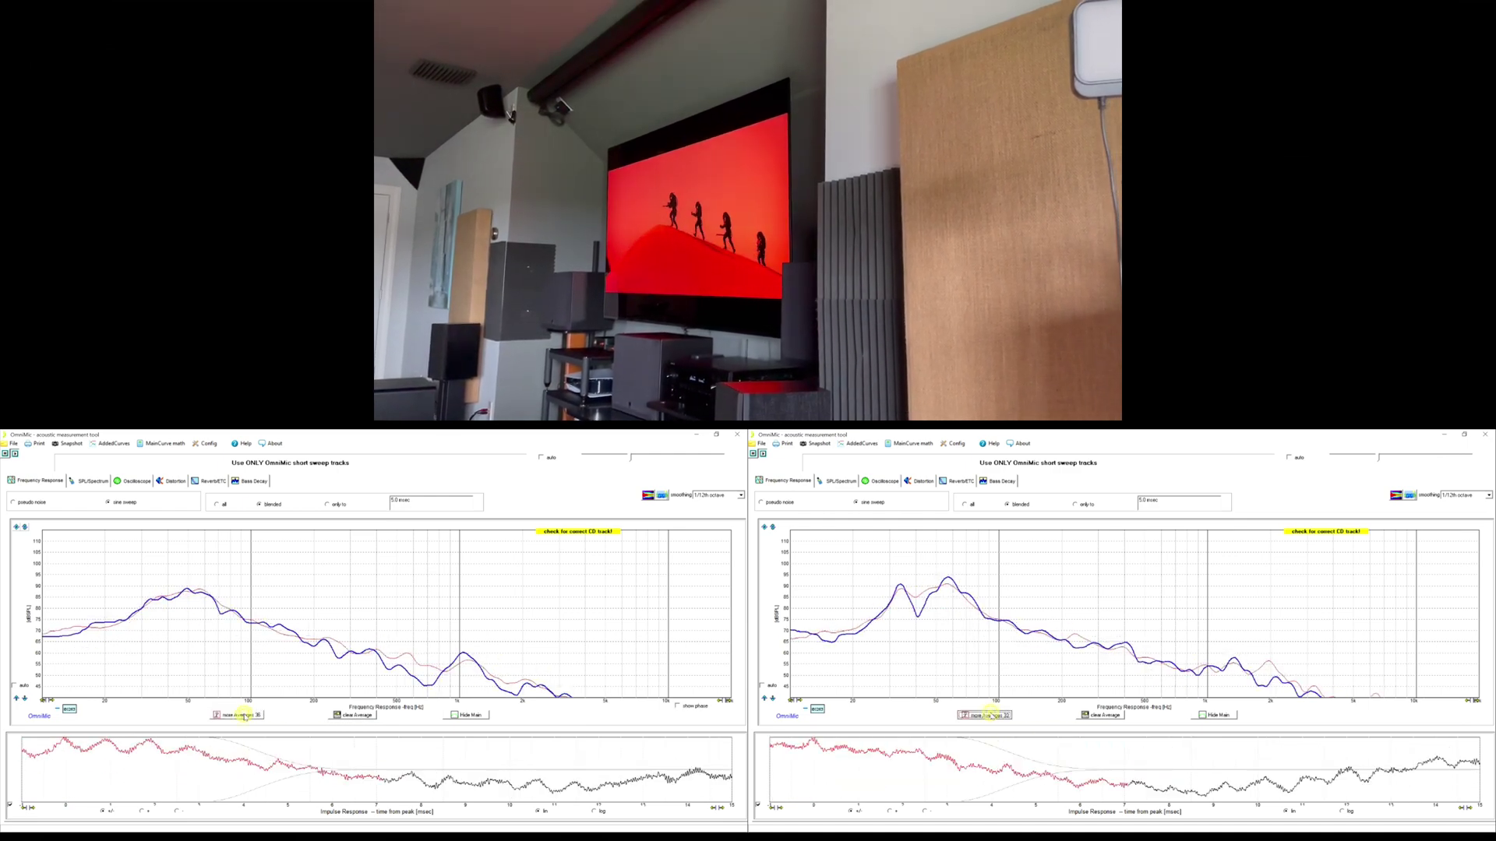
{"action": "left_click", "coordinate": [990, 715]}
{"action": "left_click", "coordinate": [246, 716]}
{"action": "left_click", "coordinate": [245, 717]}
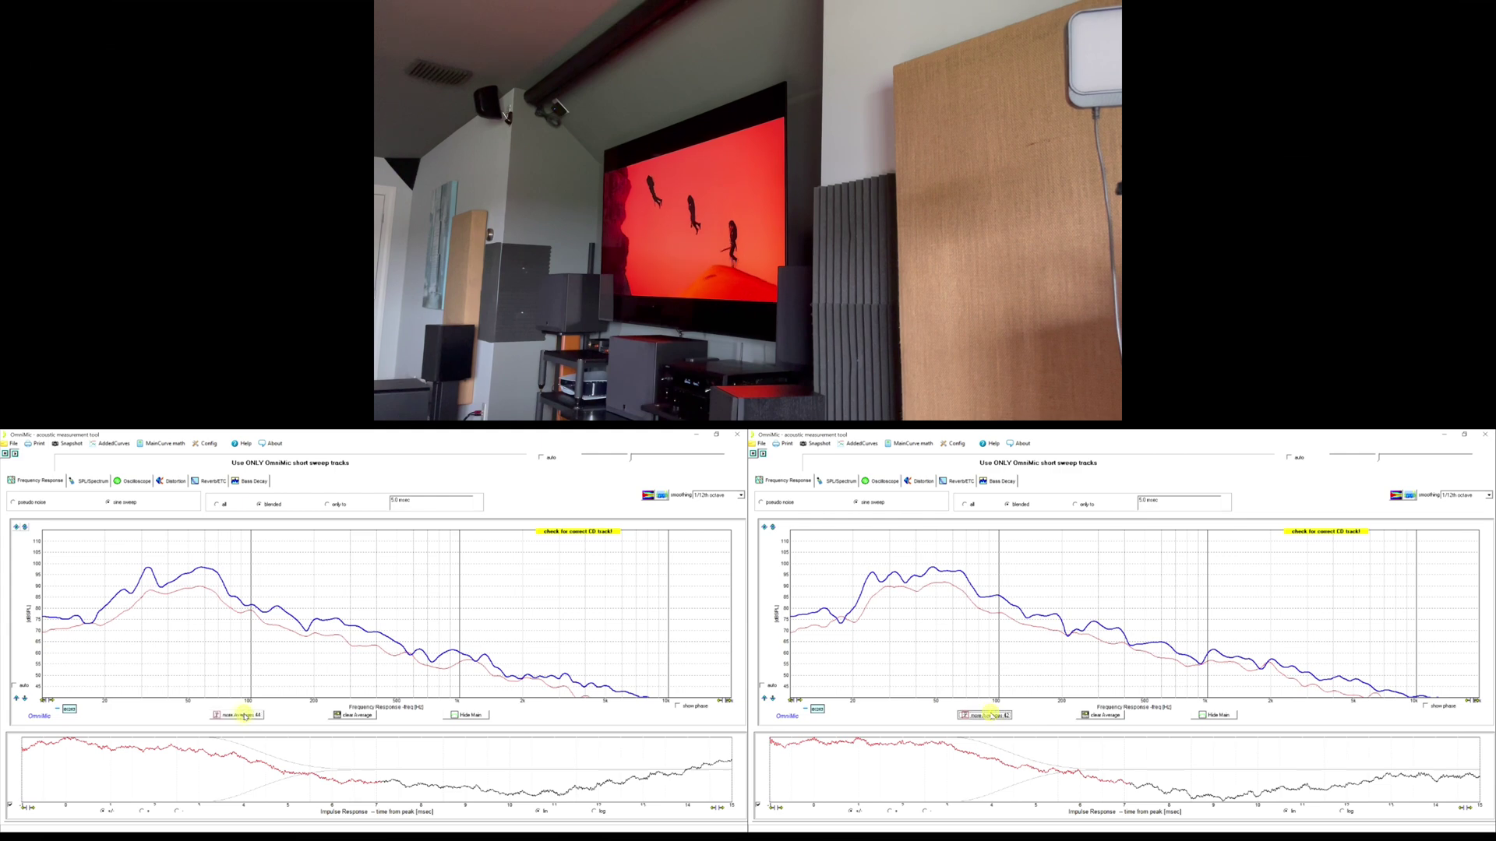
{"action": "left_click", "coordinate": [990, 714]}
{"action": "left_click", "coordinate": [245, 715]}
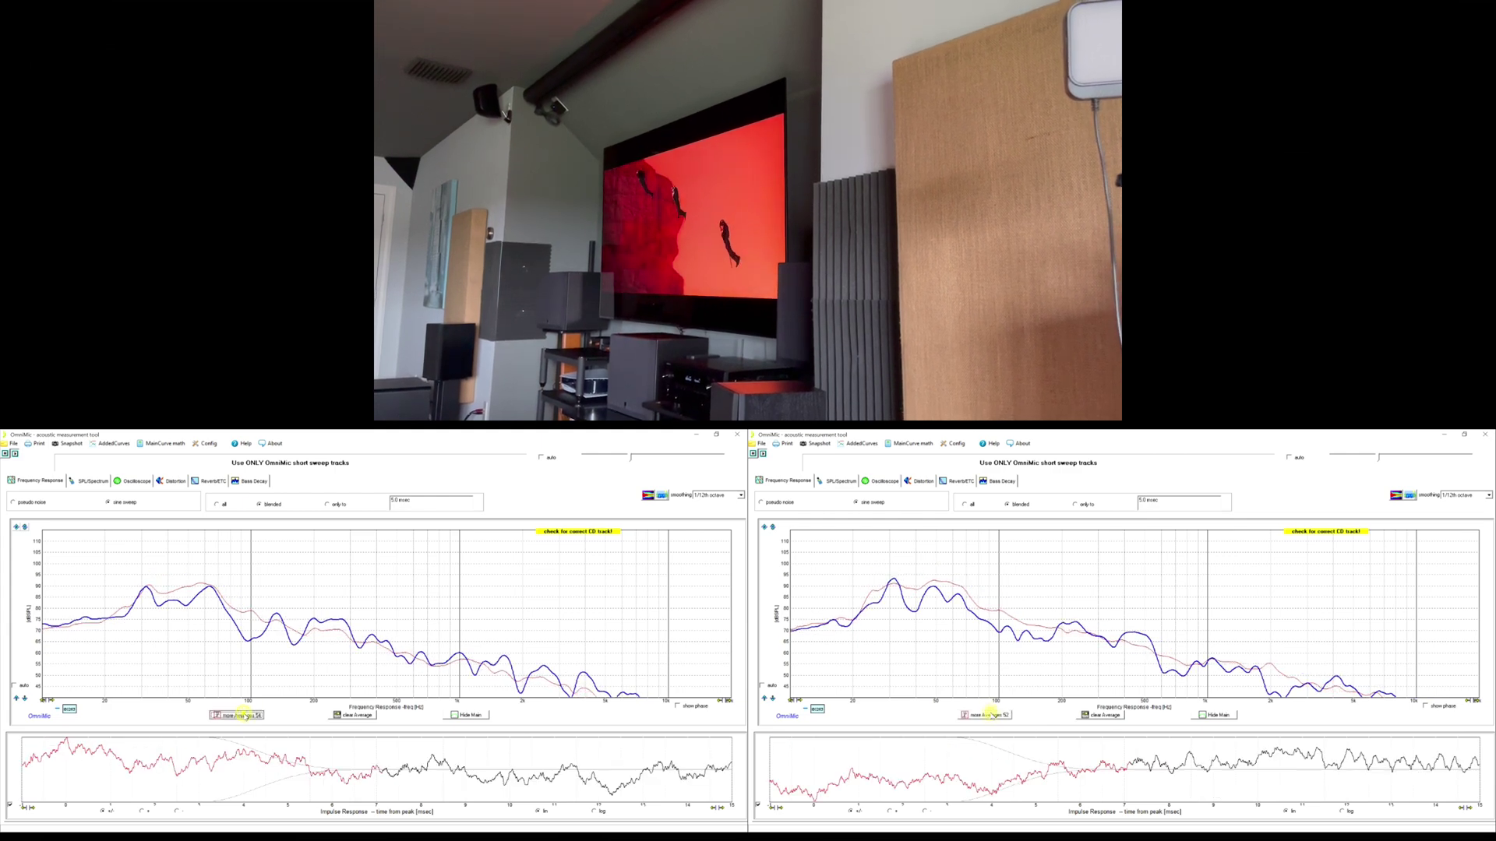
{"action": "left_click", "coordinate": [990, 714]}
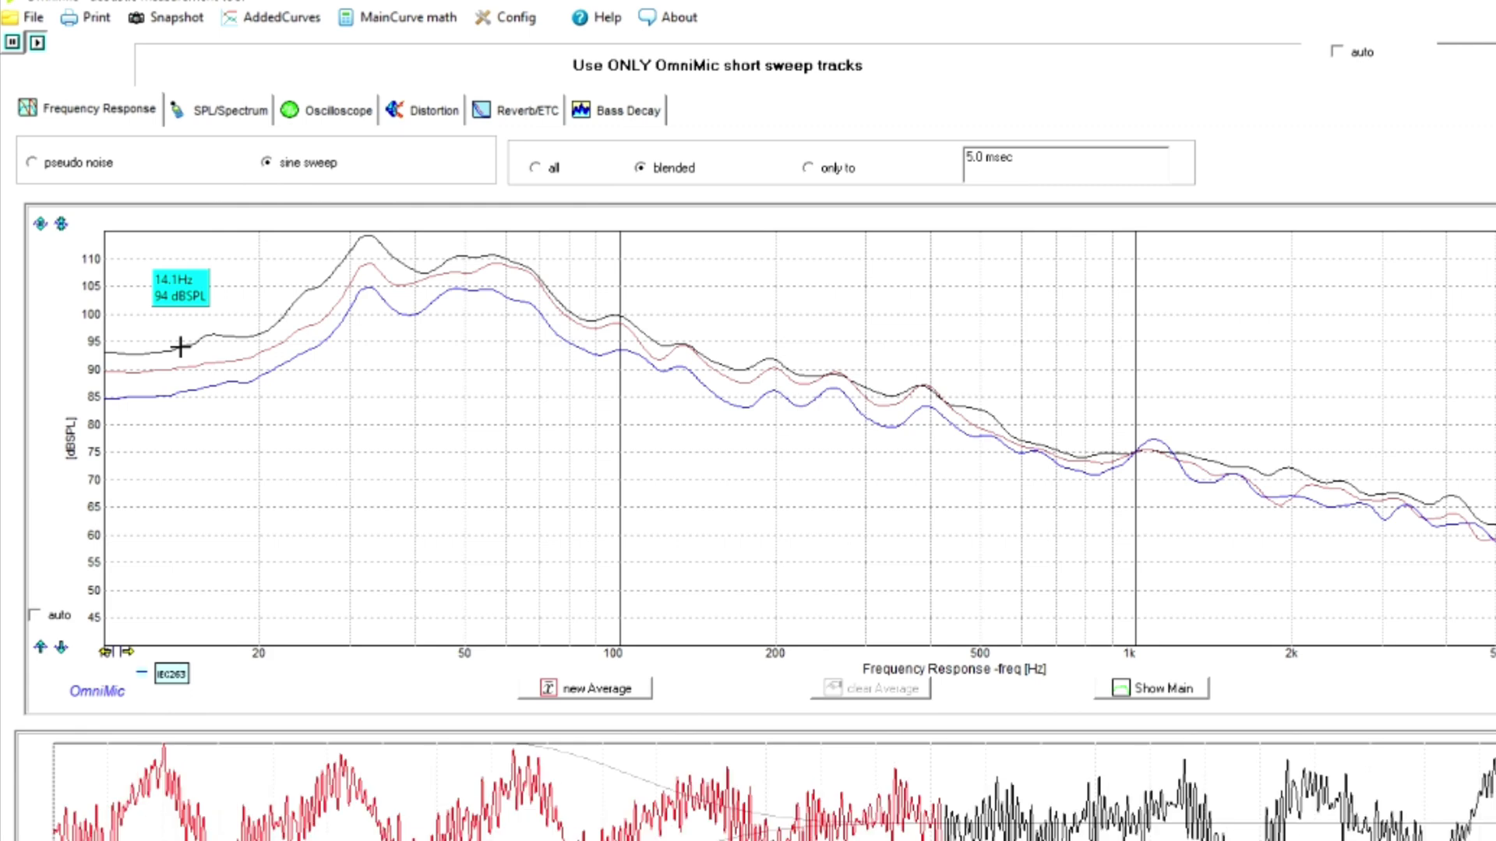
- Compare the levels of the black and red averaged curves near 14 Hz
{"action": "left_click", "coordinate": [181, 346]}
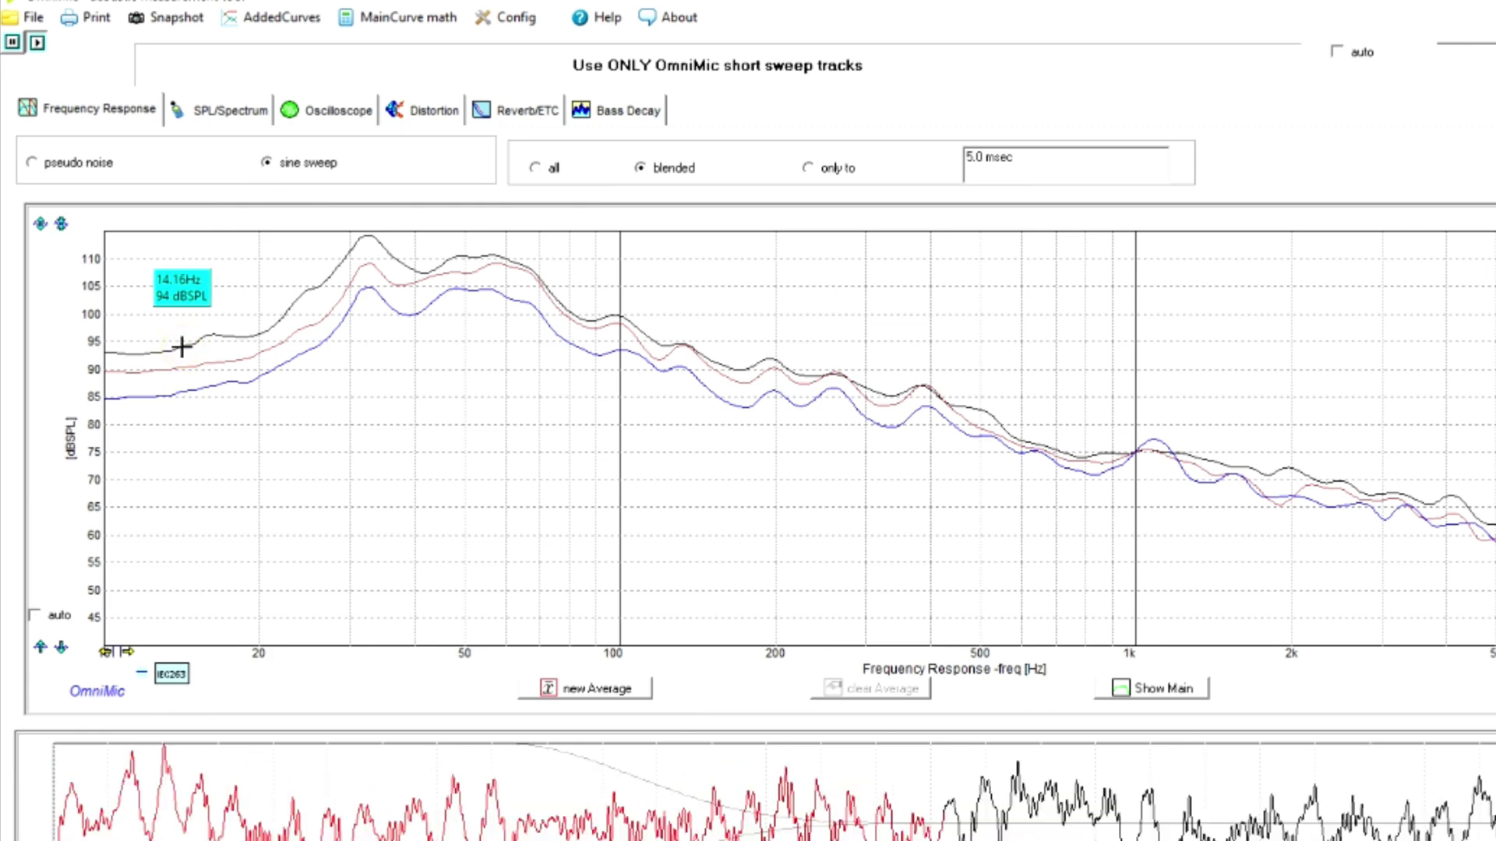
{"action": "left_click", "coordinate": [183, 368]}
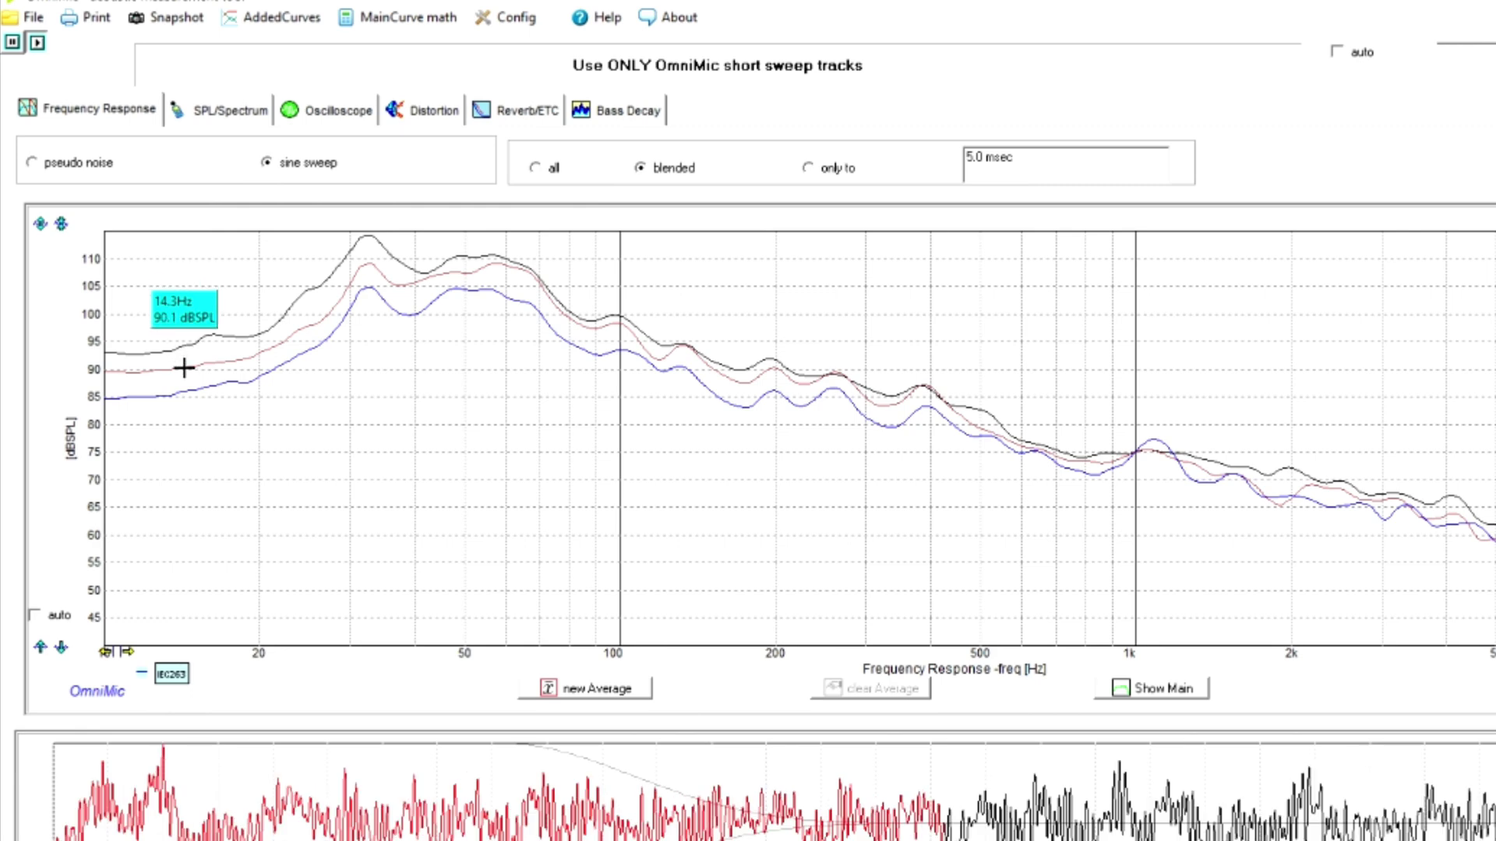